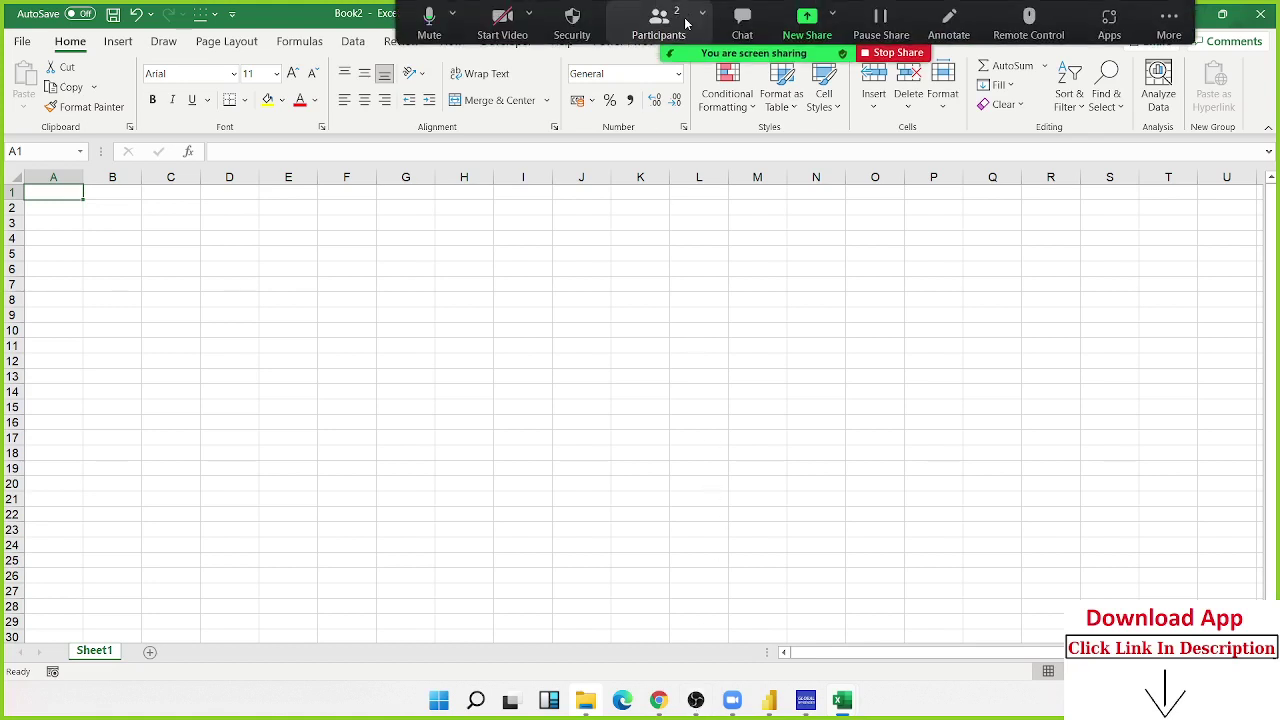
Open and close the meeting participants list, then scroll up the sheet.
click(688, 20)
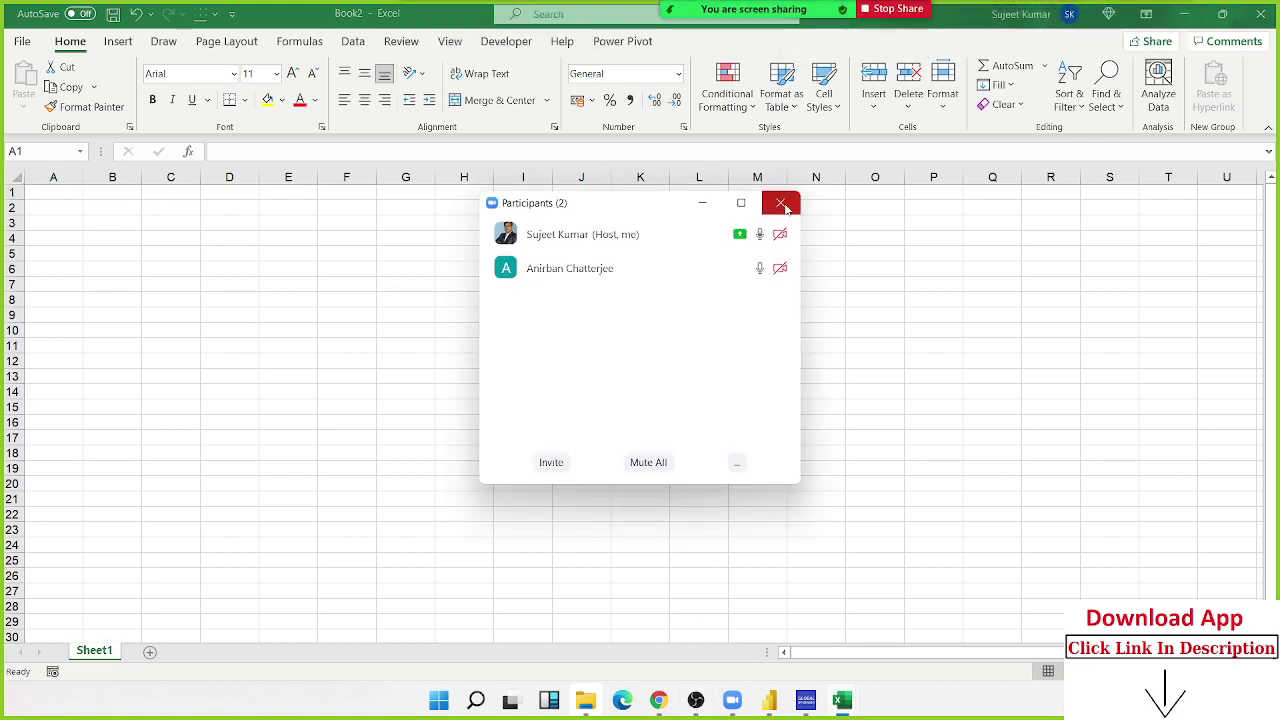
click(781, 204)
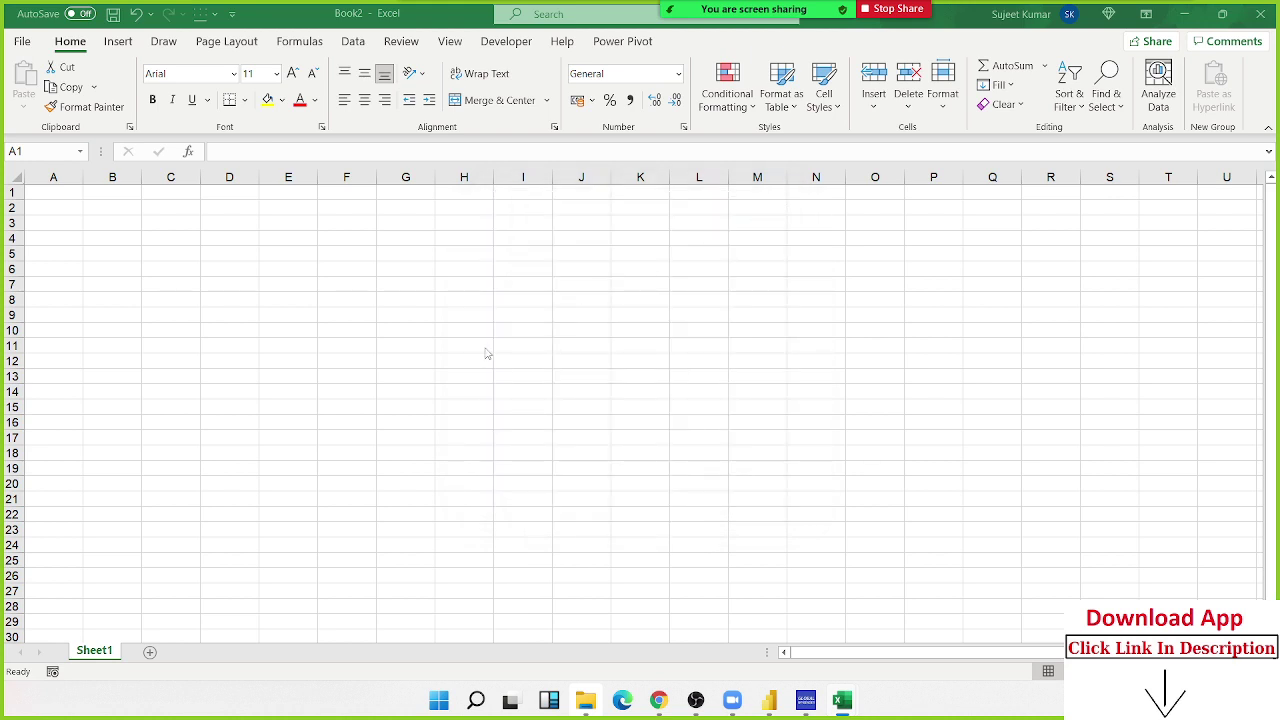
ctrl+scroll(485, 353, up, 2)
ctrl+scroll(485, 353, up, 1)
ctrl+scroll(480, 337, up, 1)
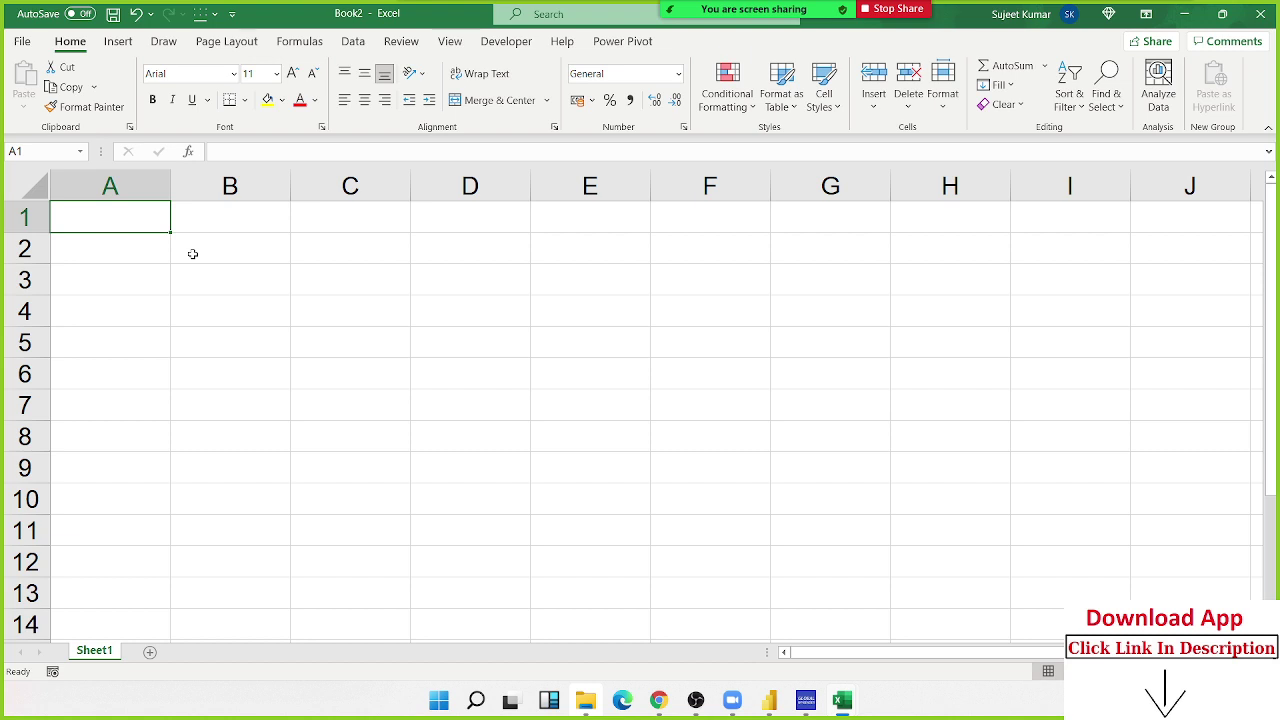
Type the heading 'Data Storage' into cell B2 and check it.
click(193, 254)
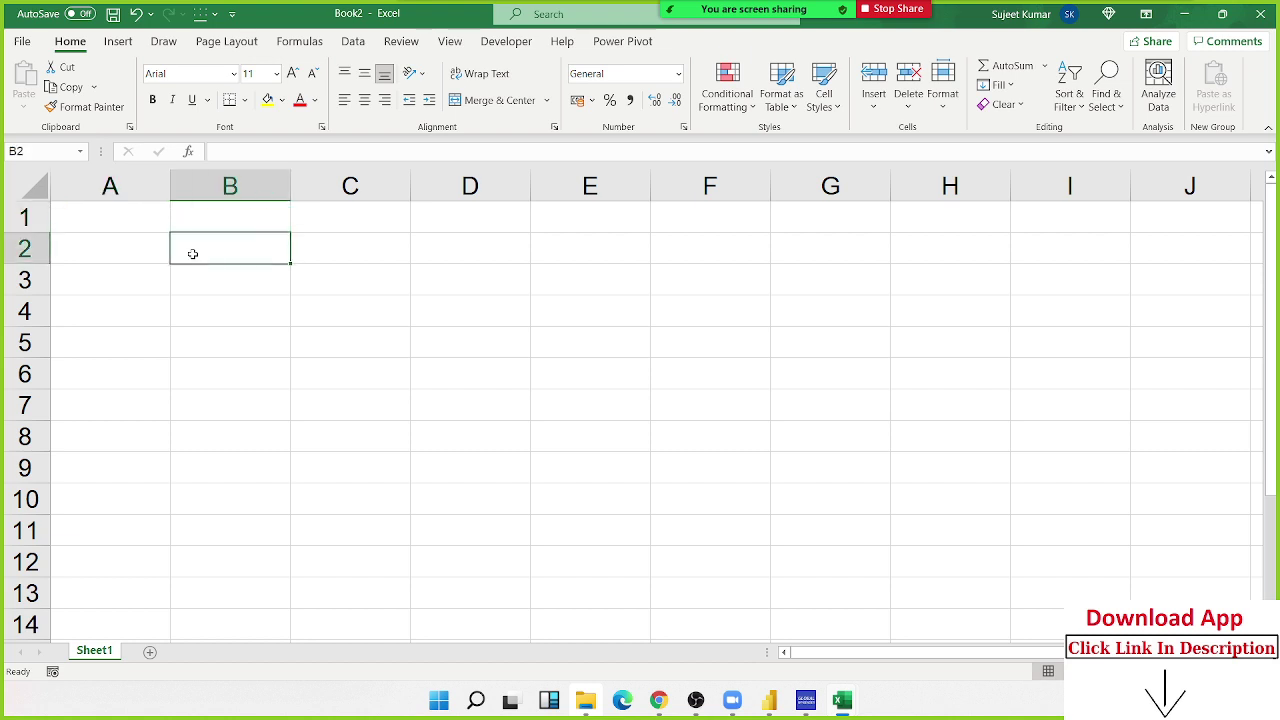
key(Up)
key(Down)
text(dATA )
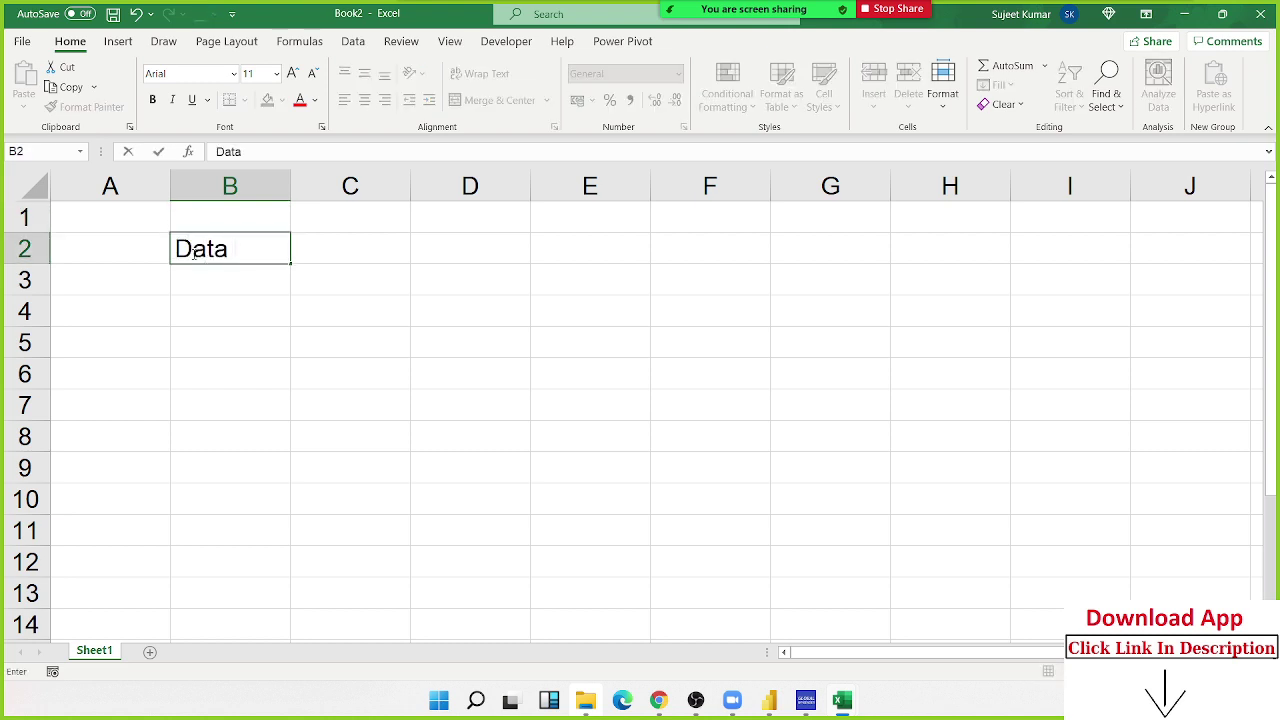
text(St)
text(orage)
key(Return)
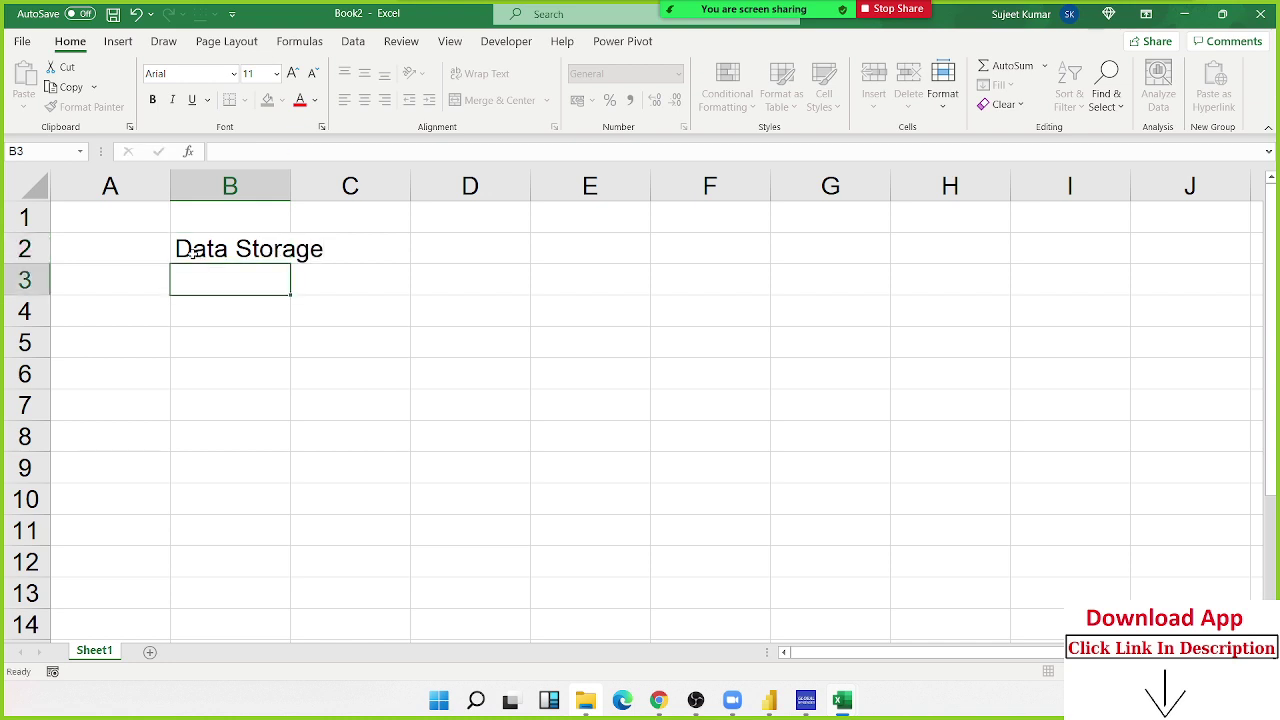
click(190, 252)
key(Return)
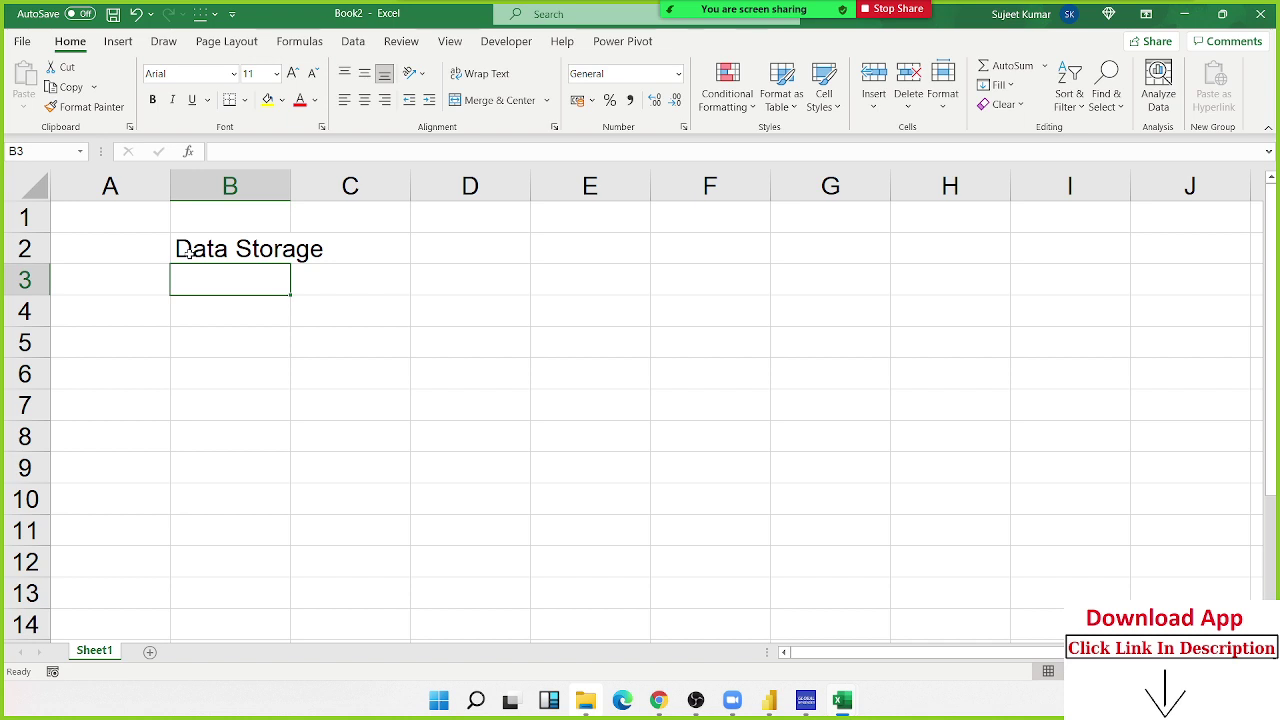
Open 'Copy of 9.Team Performance Dashboard' from the recent workbooks list.
click(22, 42)
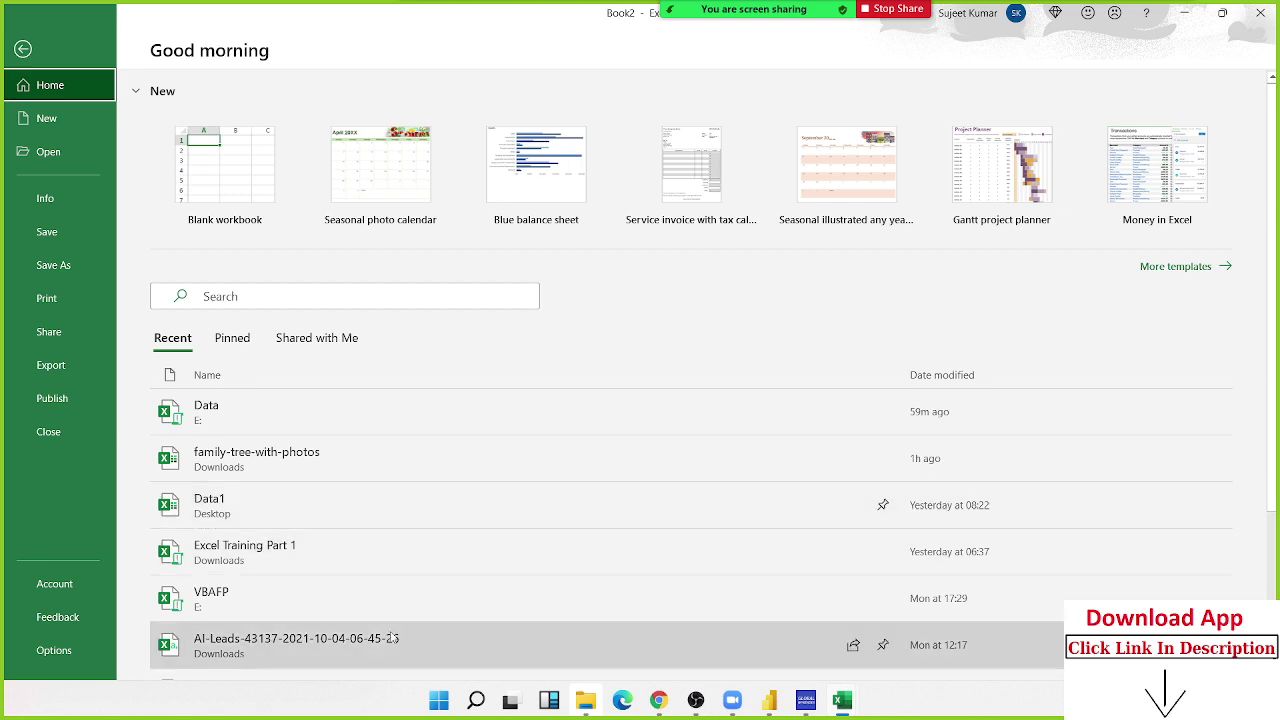
scroll(363, 598, down, 2)
scroll(363, 594, down, 1)
scroll(363, 594, down, 2)
click(348, 590)
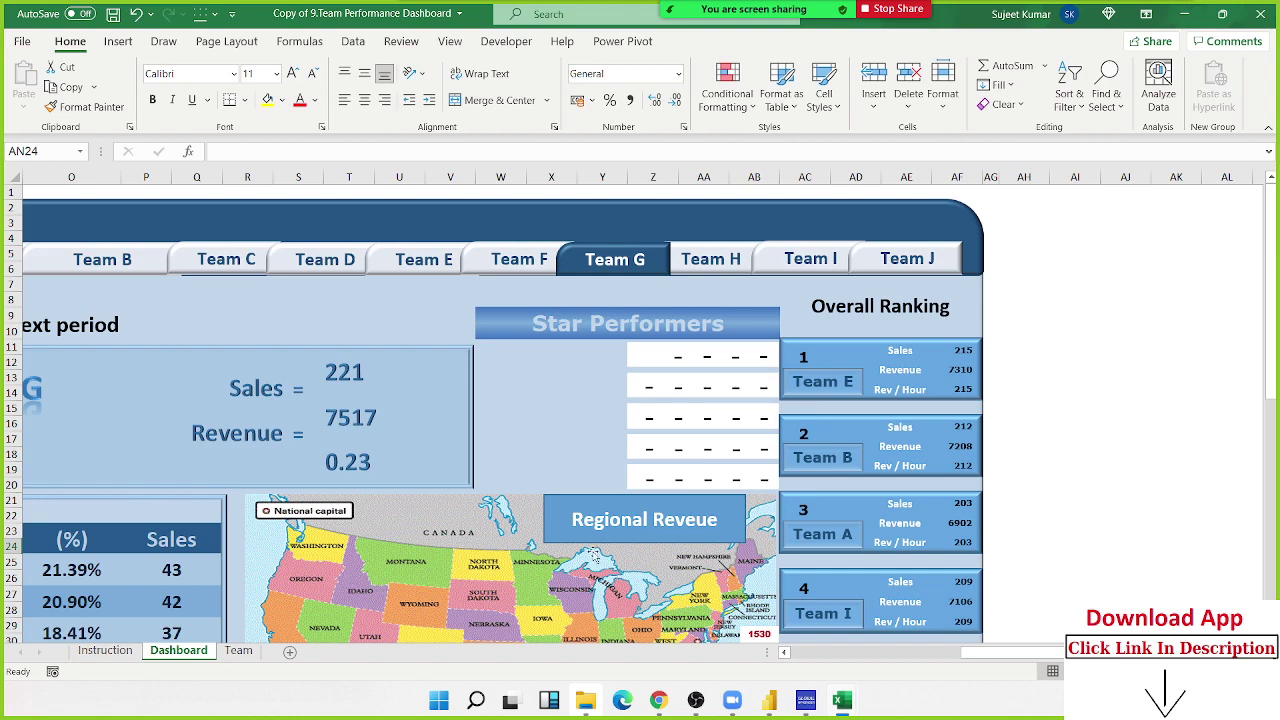
Scroll through the workbook and switch to the Team sheet.
scroll(600, 550, down, 3)
scroll(600, 550, down, 5)
scroll(490, 580, up, 8)
scroll(490, 582, down, 3)
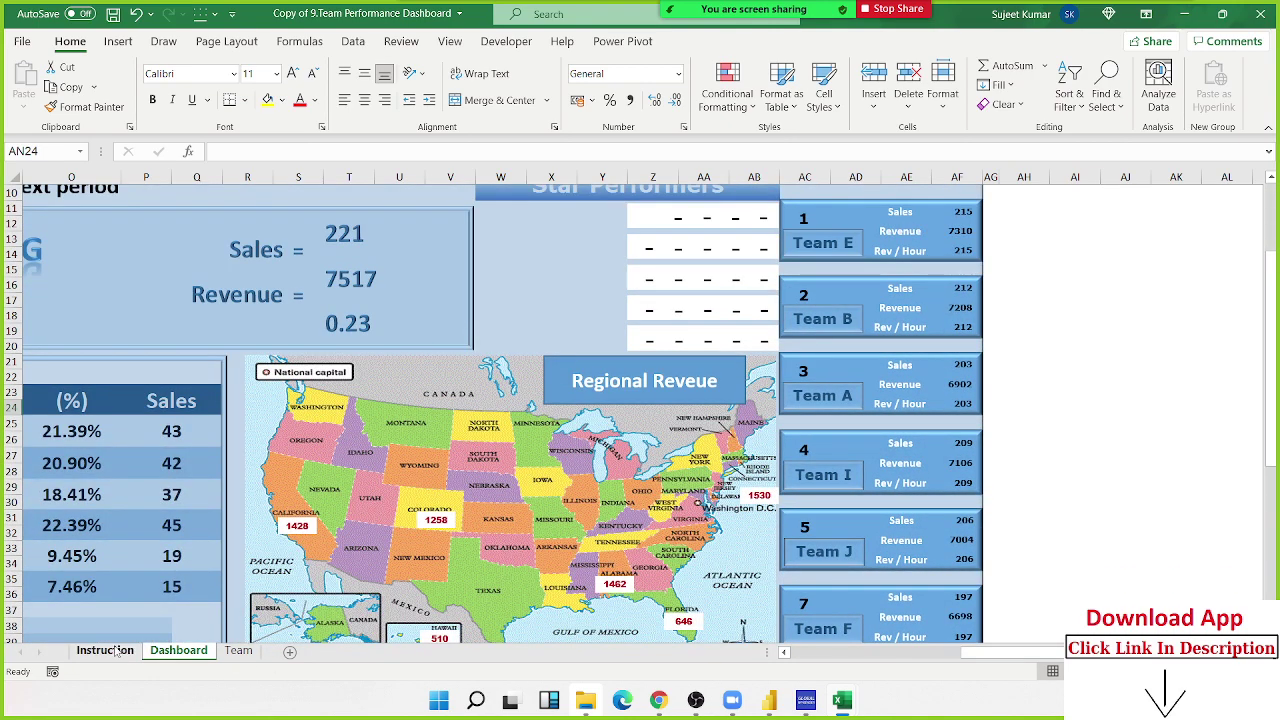
click(238, 651)
Scroll back up the Team sheet and close the Team Performance Dashboard workbook.
scroll(234, 640, up, 6)
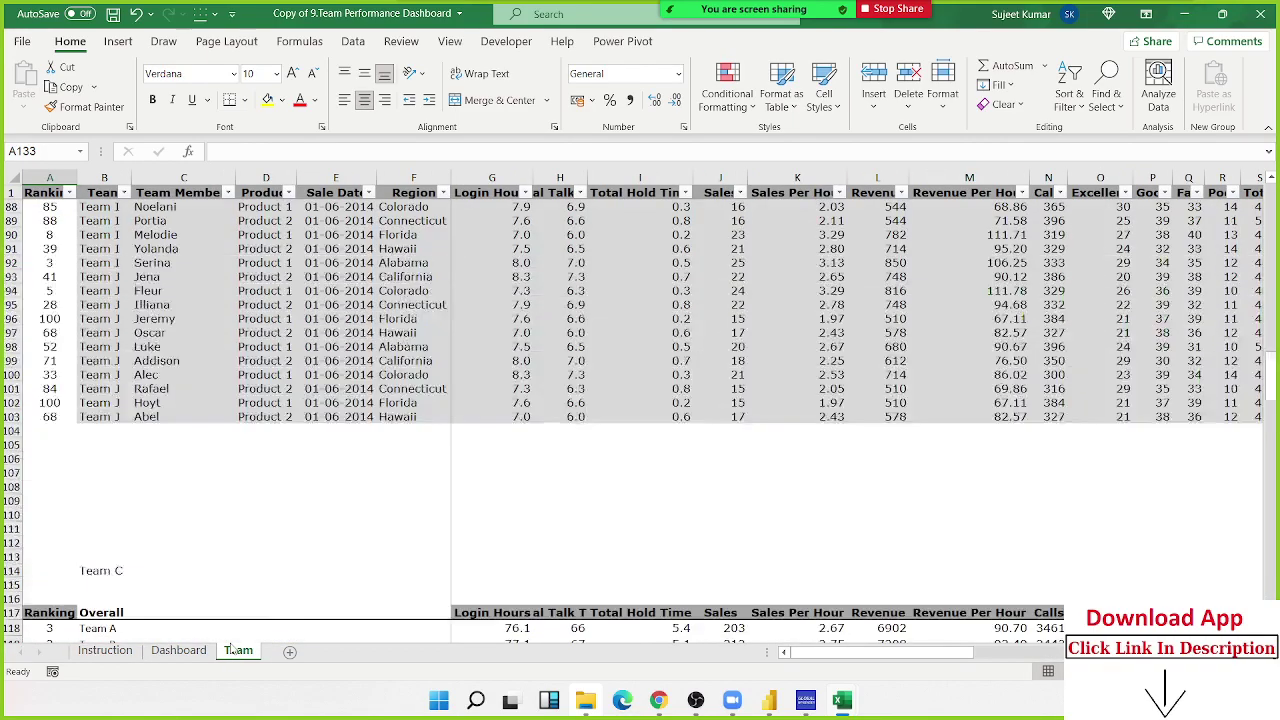
scroll(190, 335, up, 16)
scroll(193, 343, up, 5)
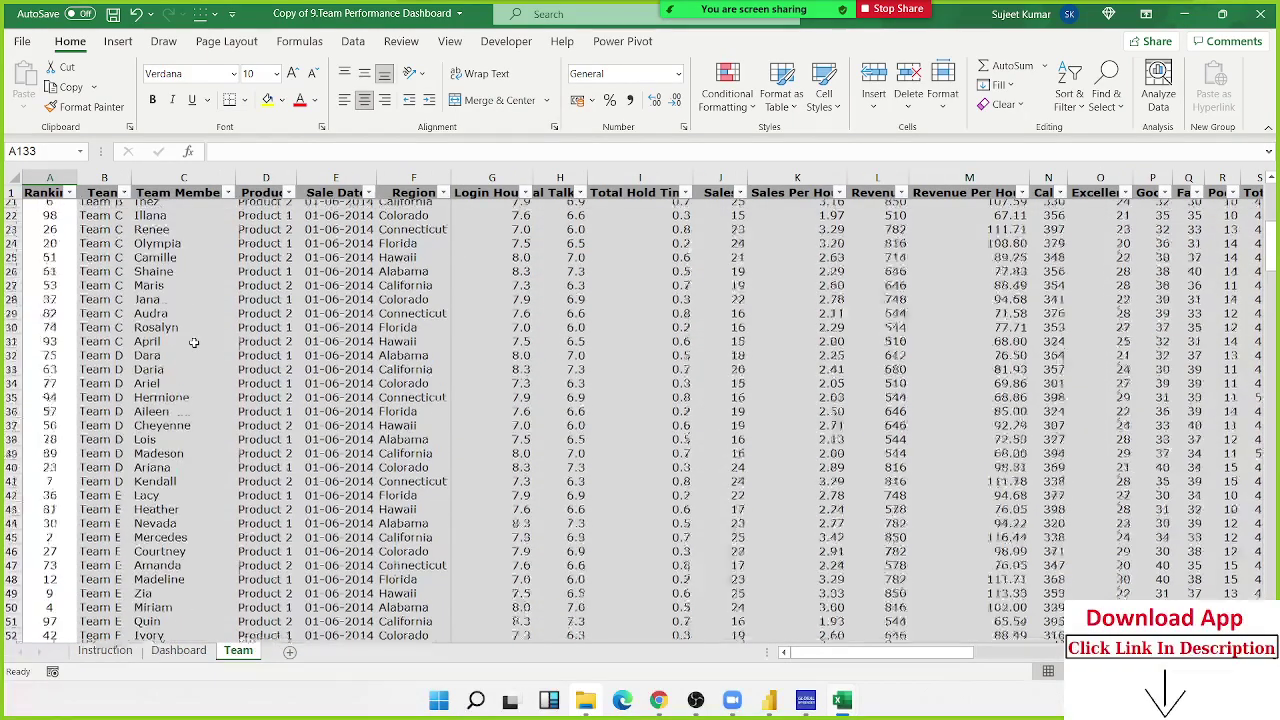
scroll(195, 344, up, 7)
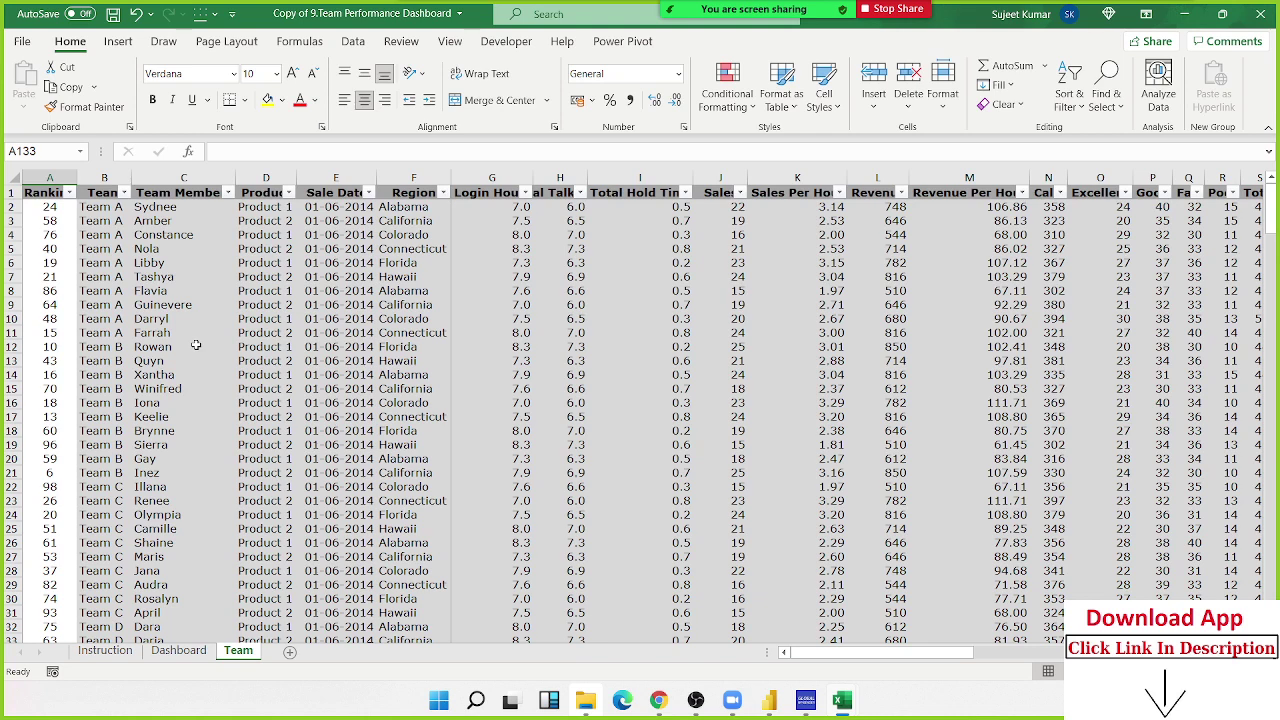
click(1262, 16)
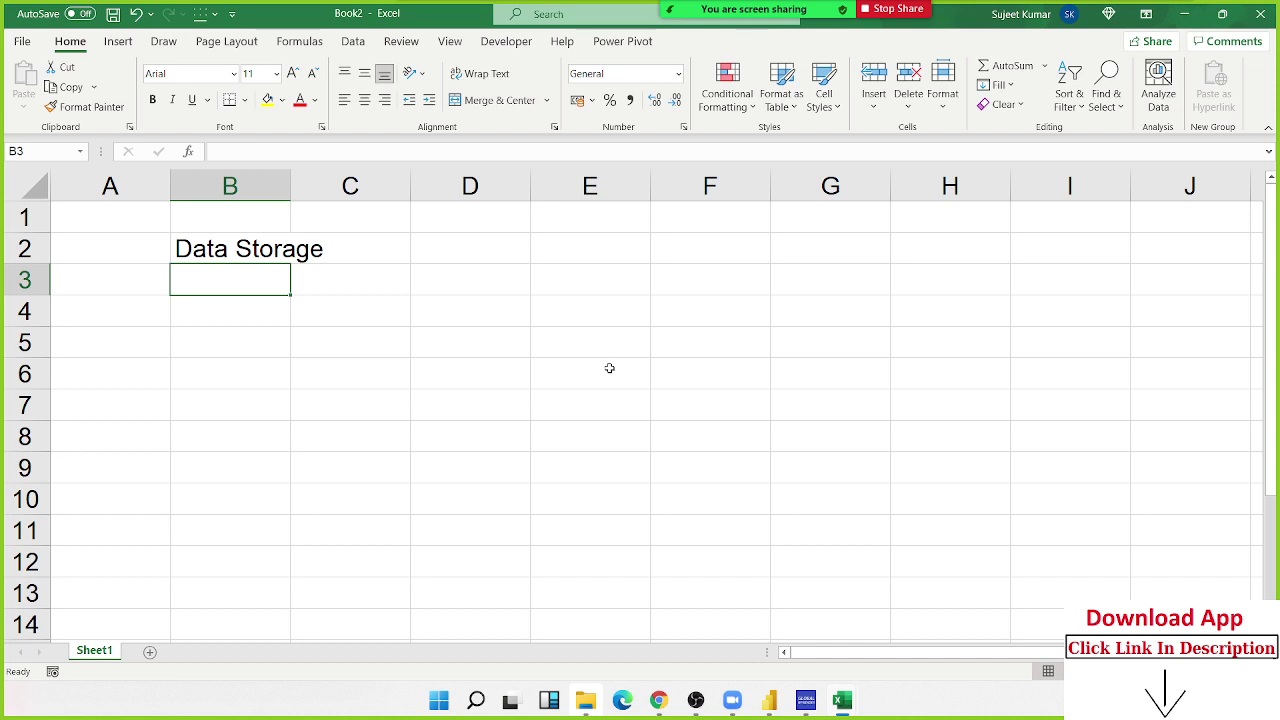
Move down to B4 and enter the label 'Calculation'.
key(Return)
text(Cal)
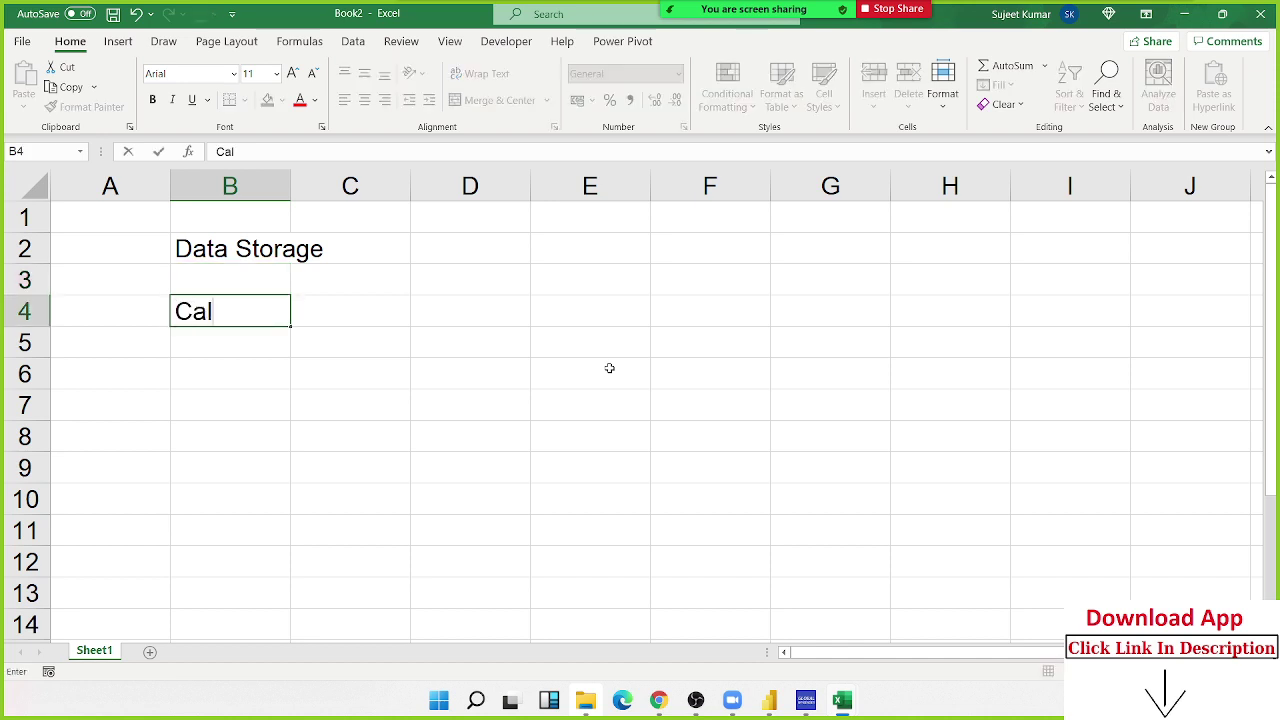
text(c)
text(ulatio)
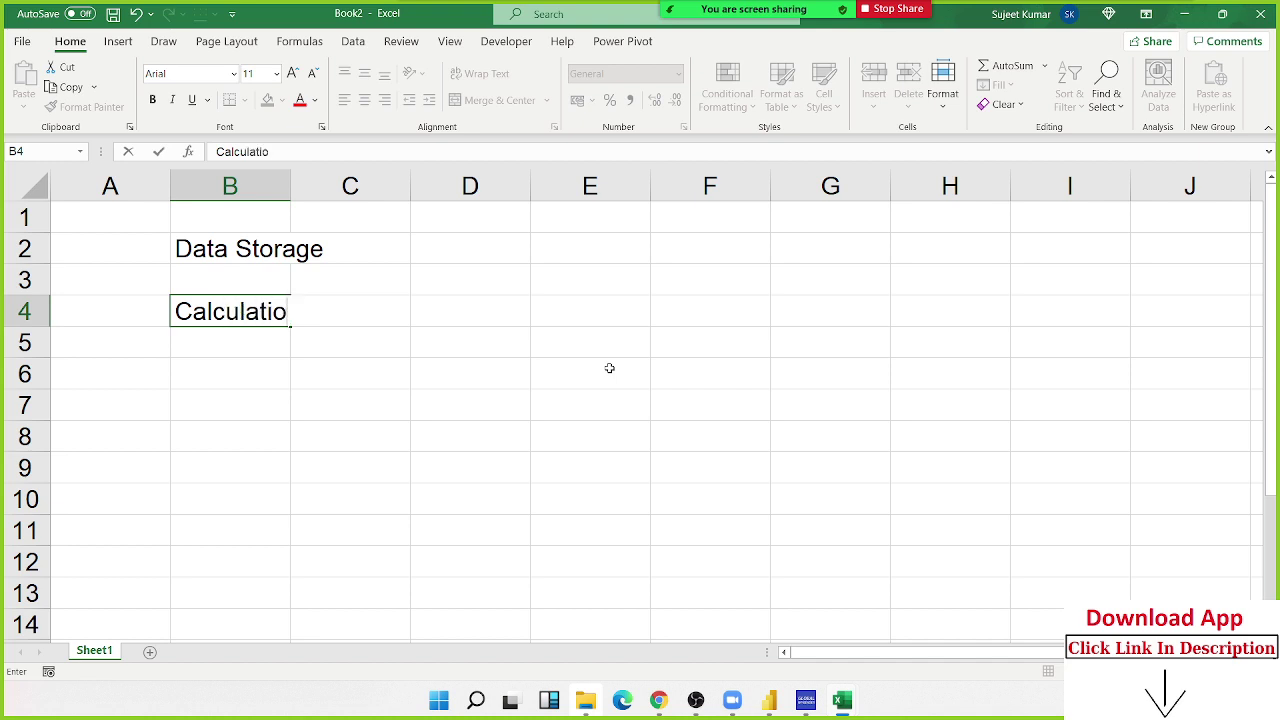
text(n)
key(Return)
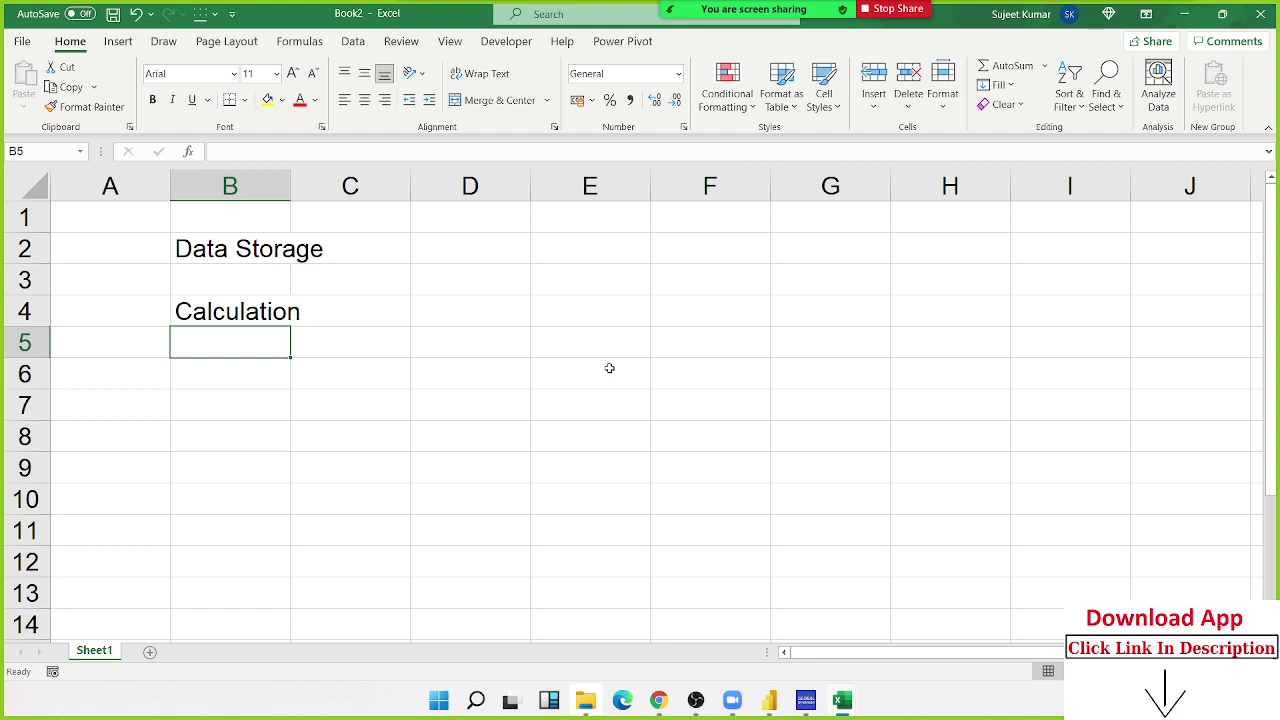
Enter the numbers 85, 252 and 63 in cells E1 to E3.
click(611, 221)
text(85)
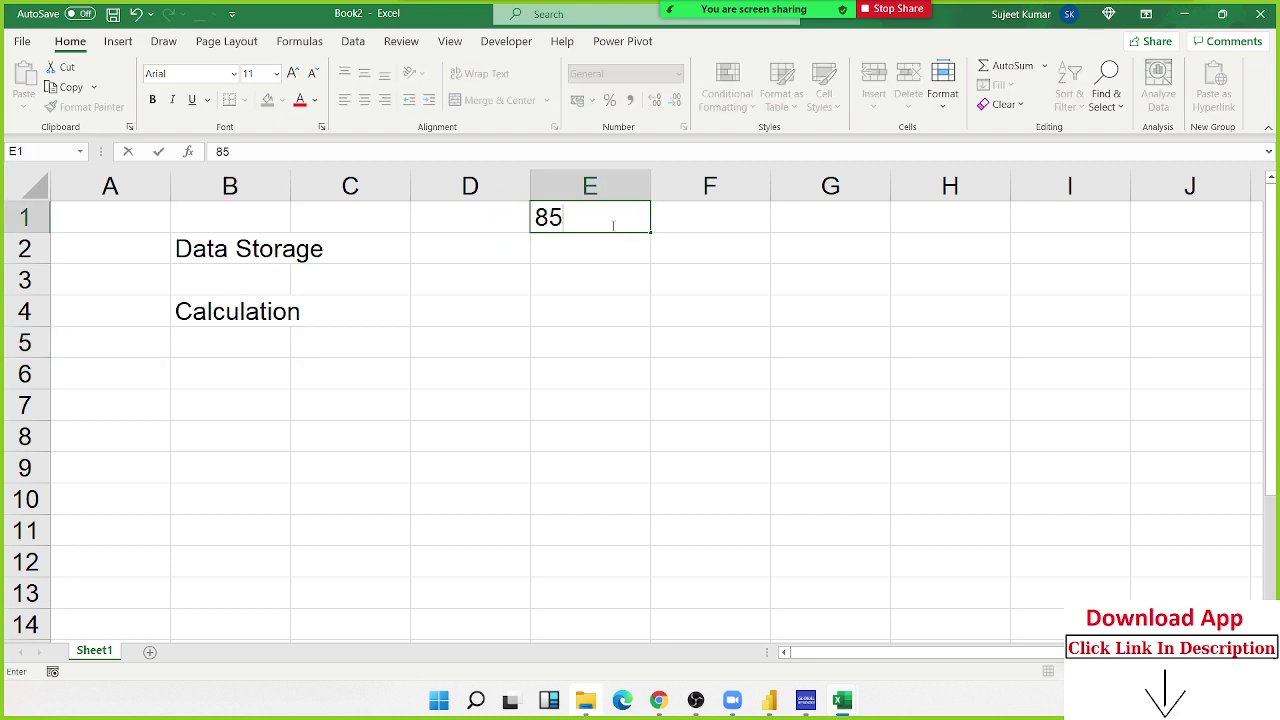
key(Return)
text(252)
key(Return)
text(63)
key(Return)
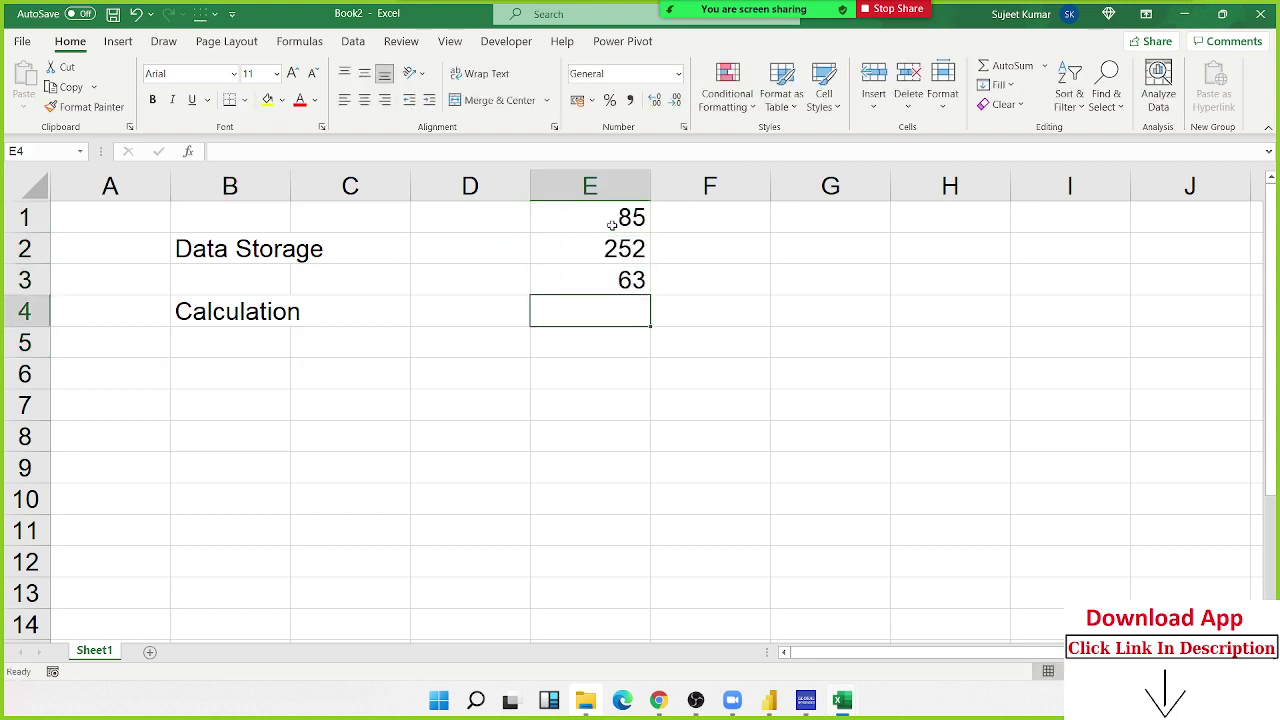
Put =E1+20 in F1 to show 105, review it, select column E, and switch to Power BI.
click(729, 225)
text(=)
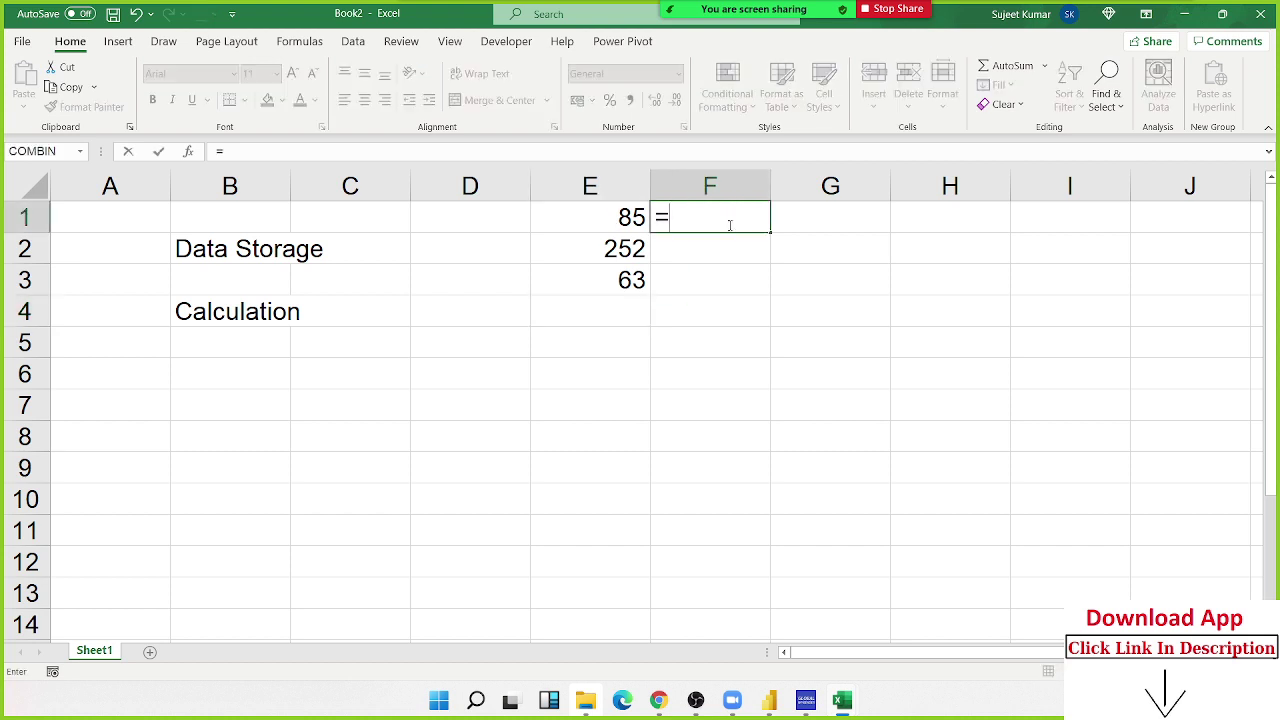
text(E1+20)
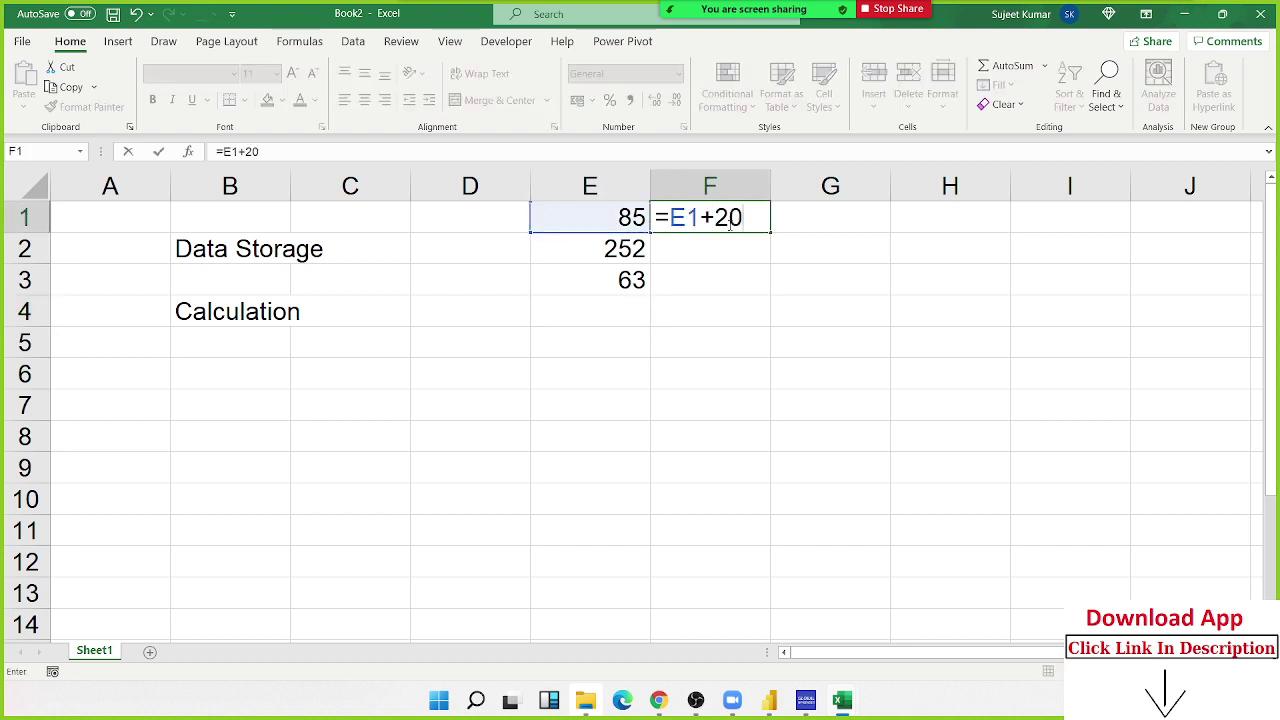
key(Return)
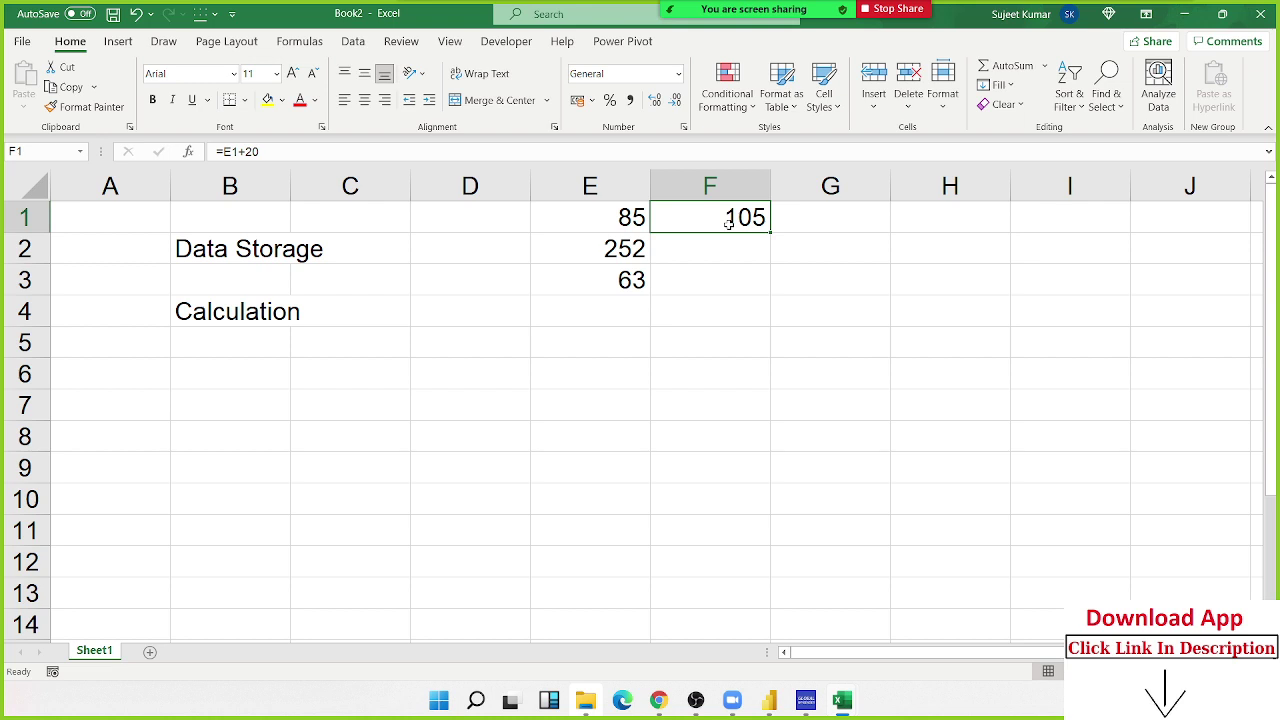
double_click(729, 222)
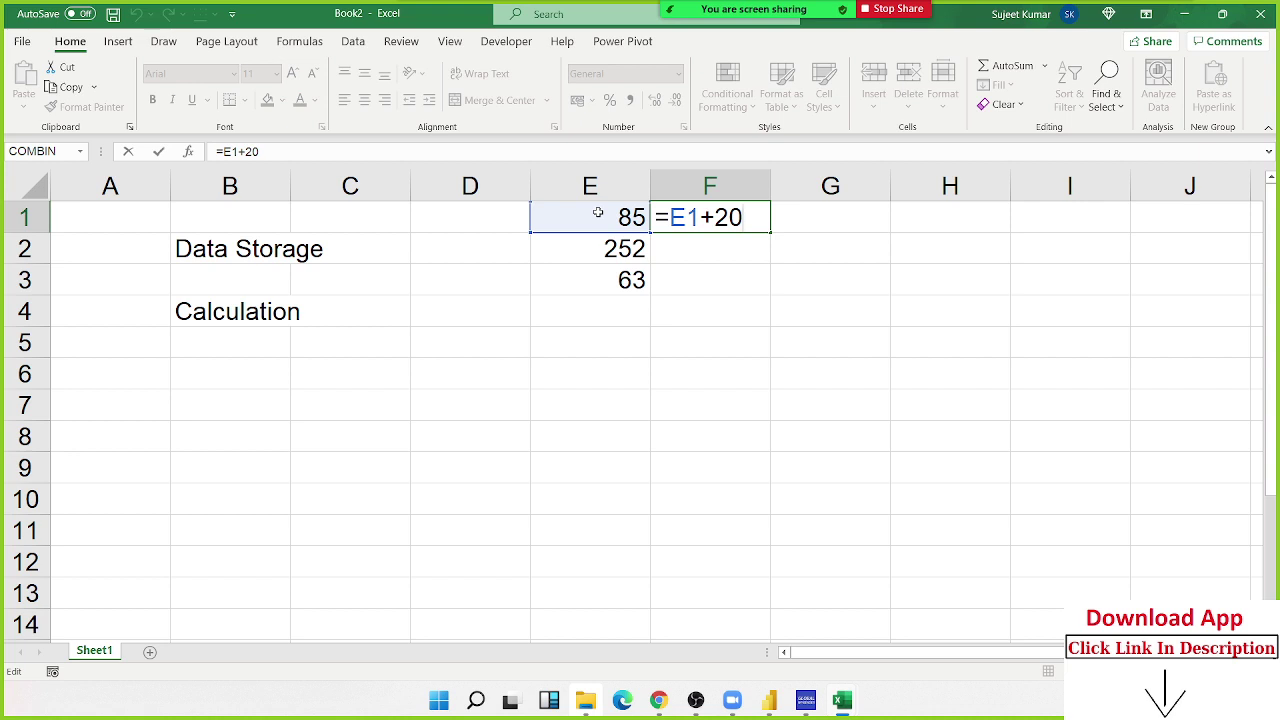
key(Return)
key(Up)
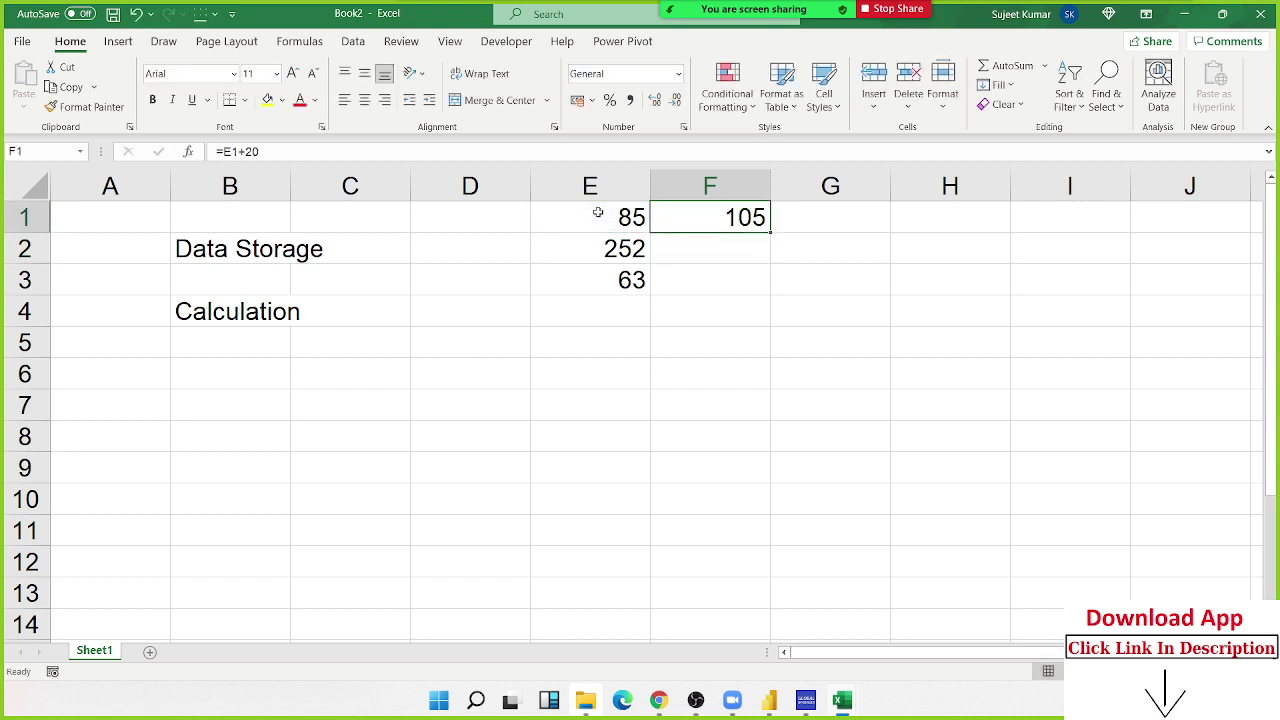
key(F2)
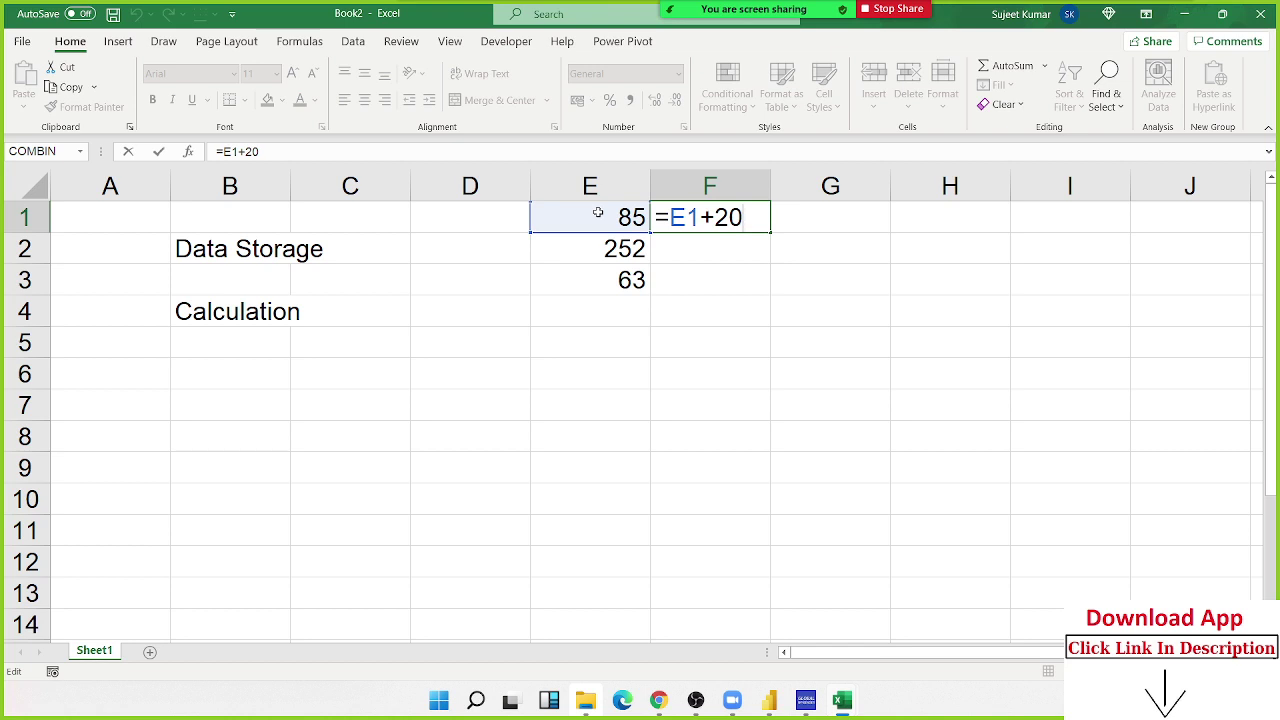
key(Escape)
click(589, 185)
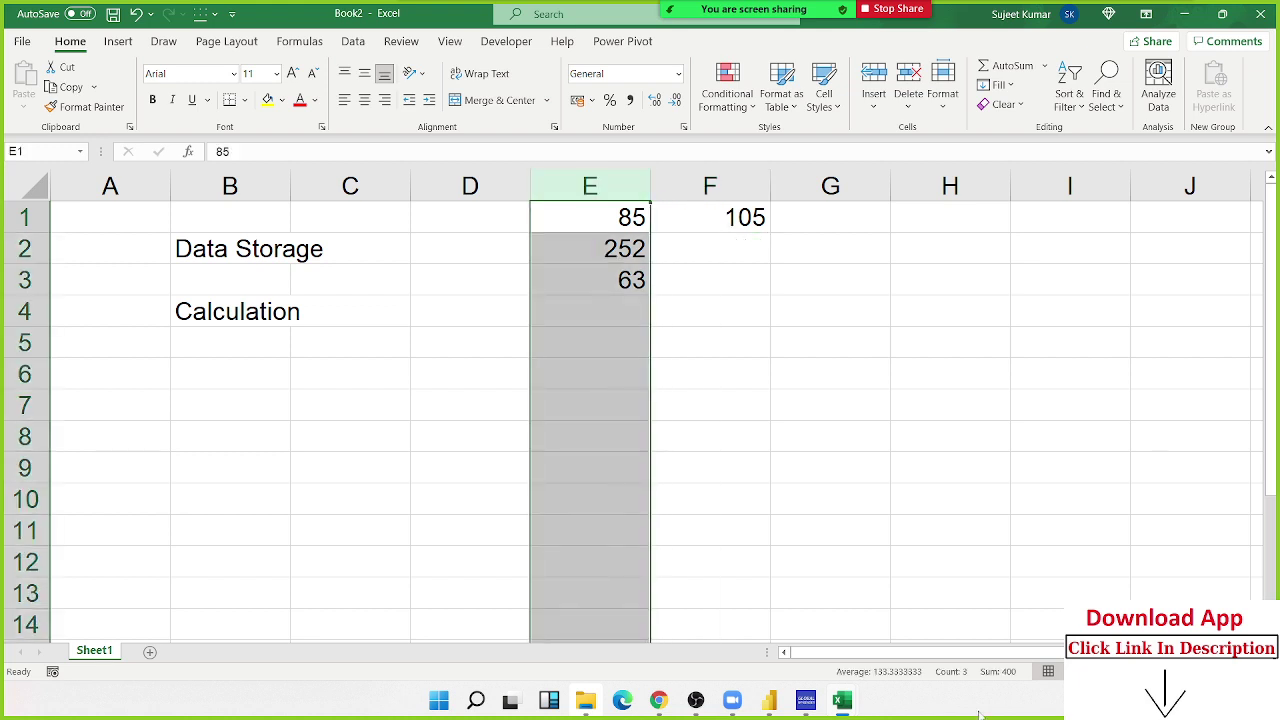
click(772, 702)
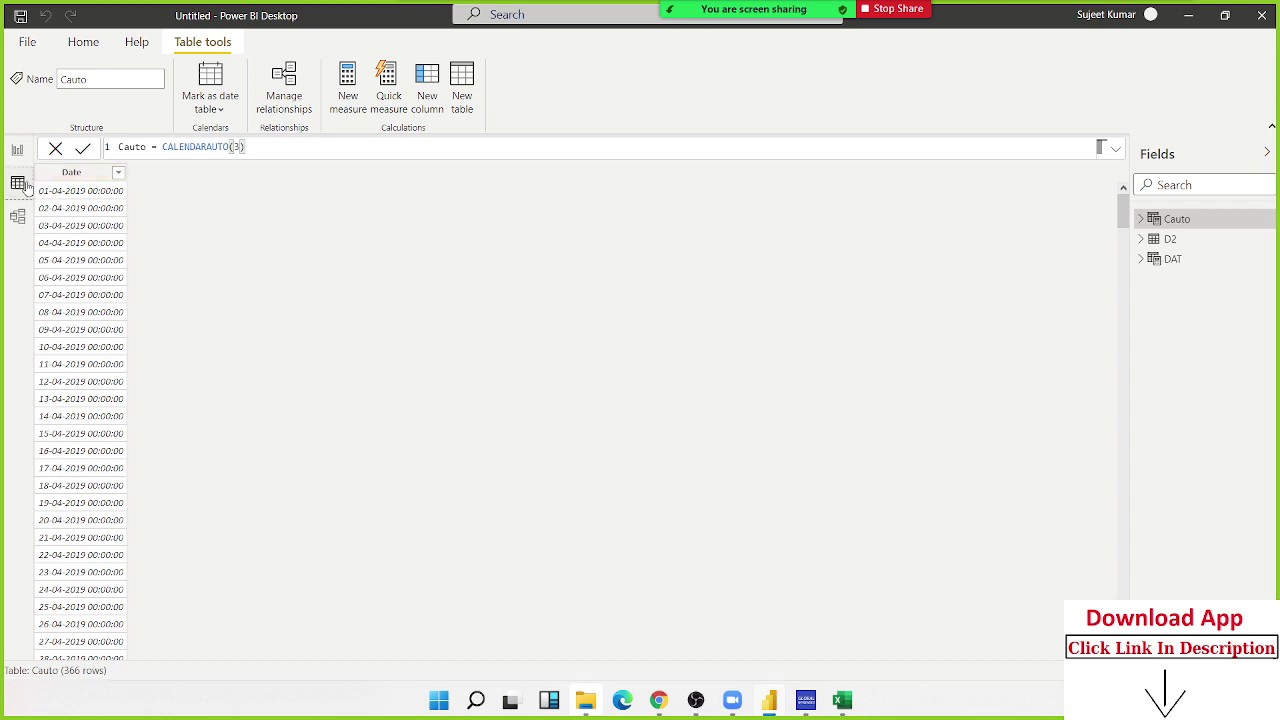
mouse_move(1175, 239)
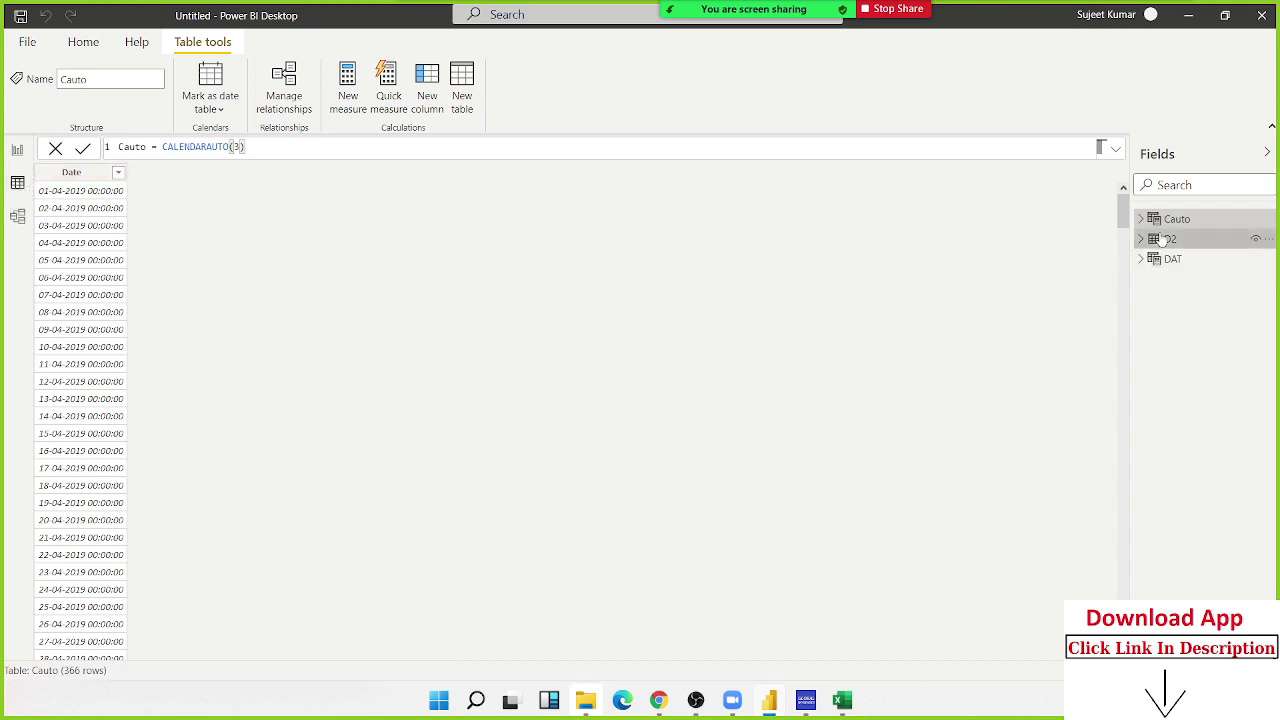
Add the calculated column '+20 = D2[Qty]+20' to the D2 table, then return to Excel.
click(1162, 240)
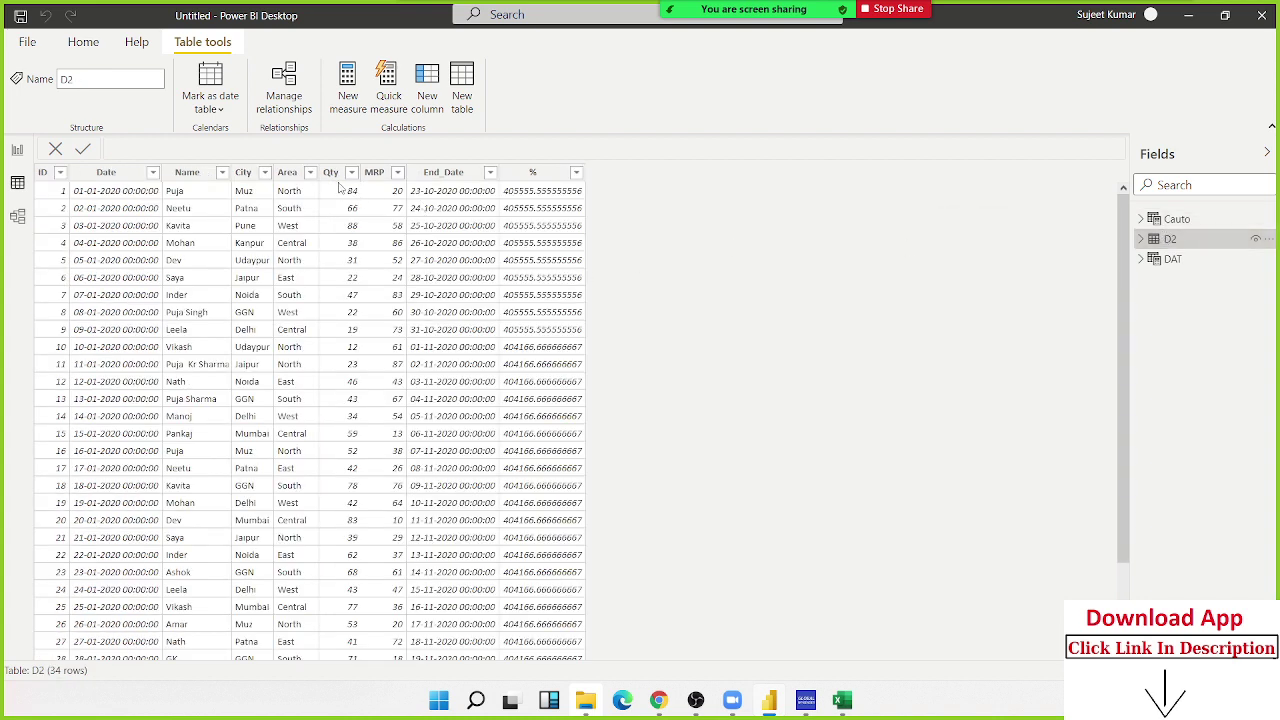
click(347, 230)
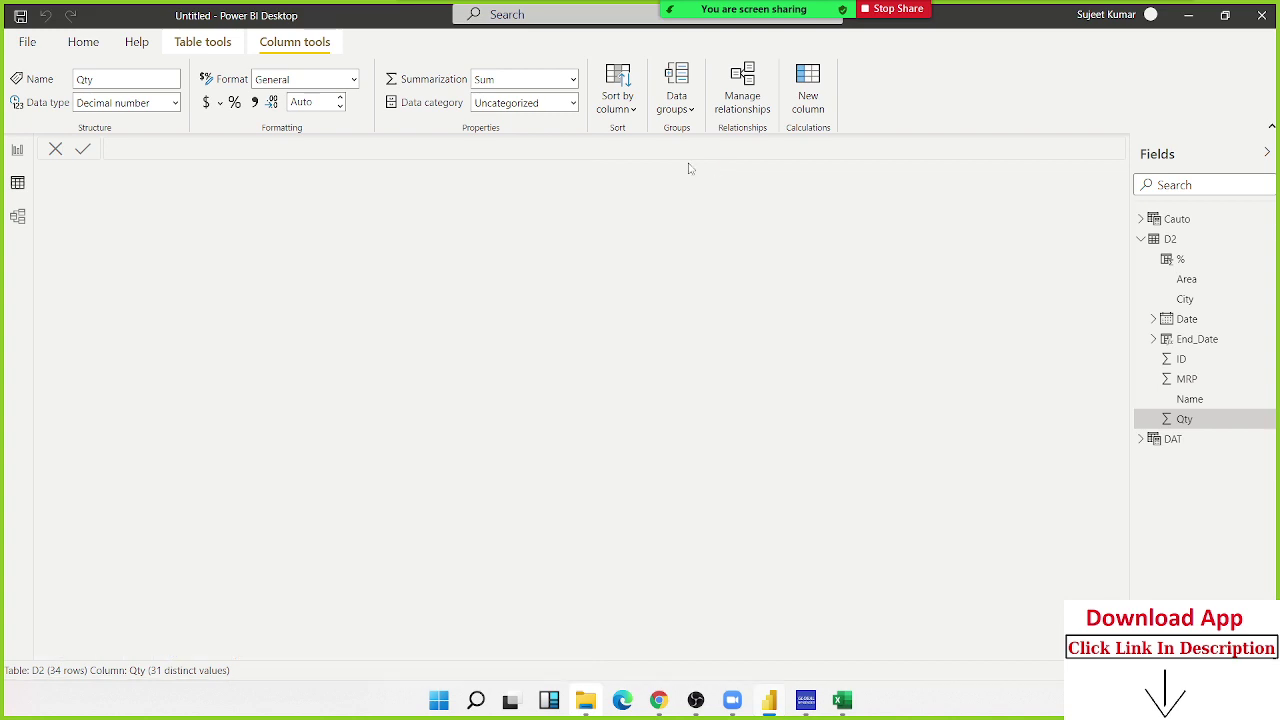
double_click(136, 148)
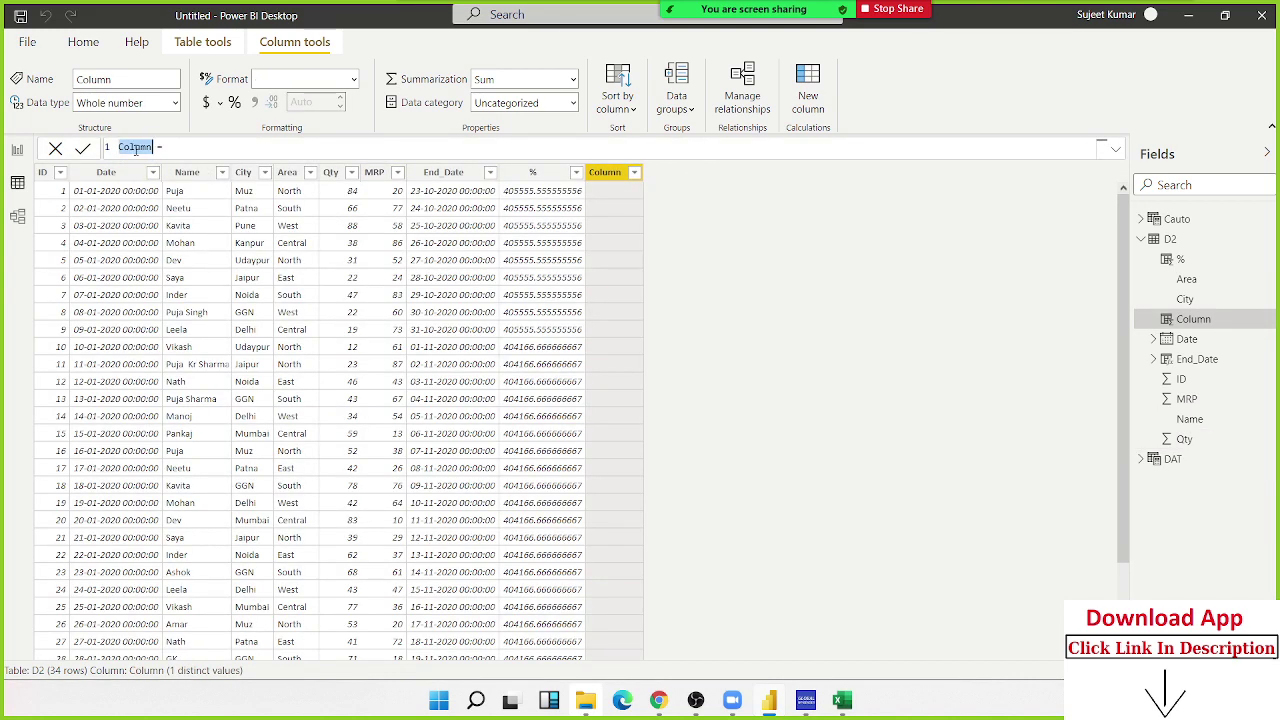
text(+20 = )
text(D2[Qty])
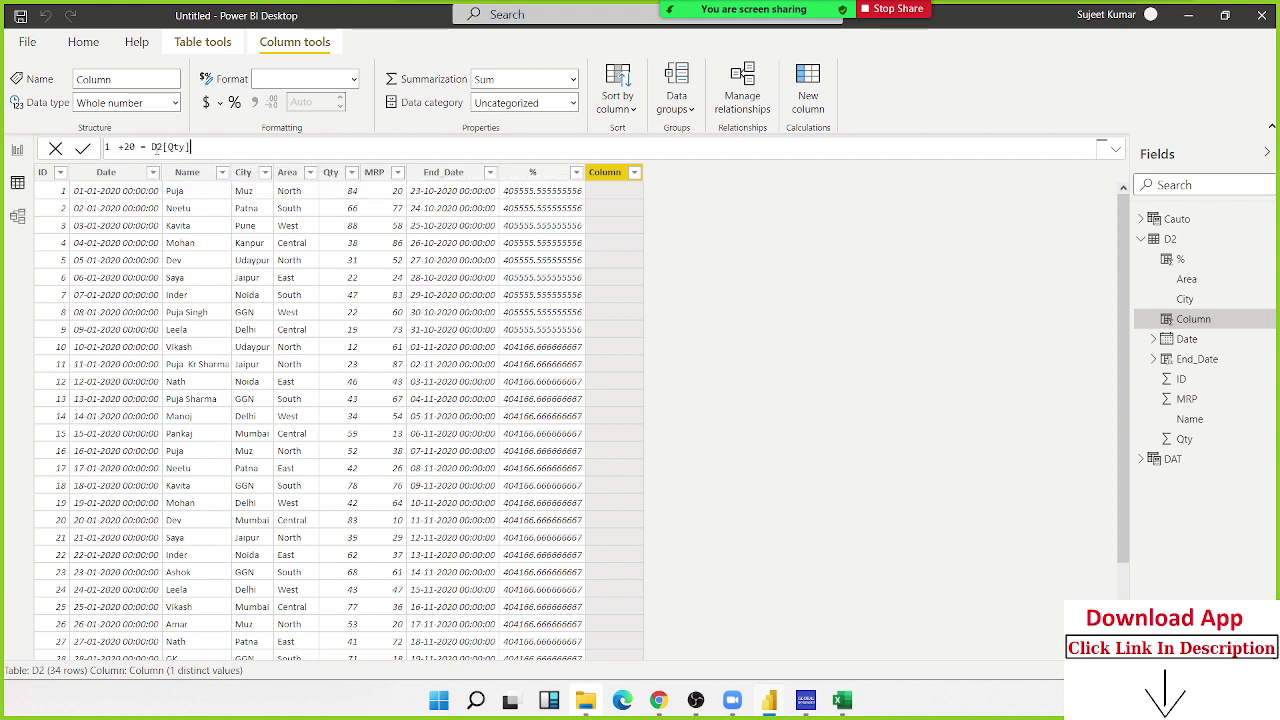
text(+20)
key(Return)
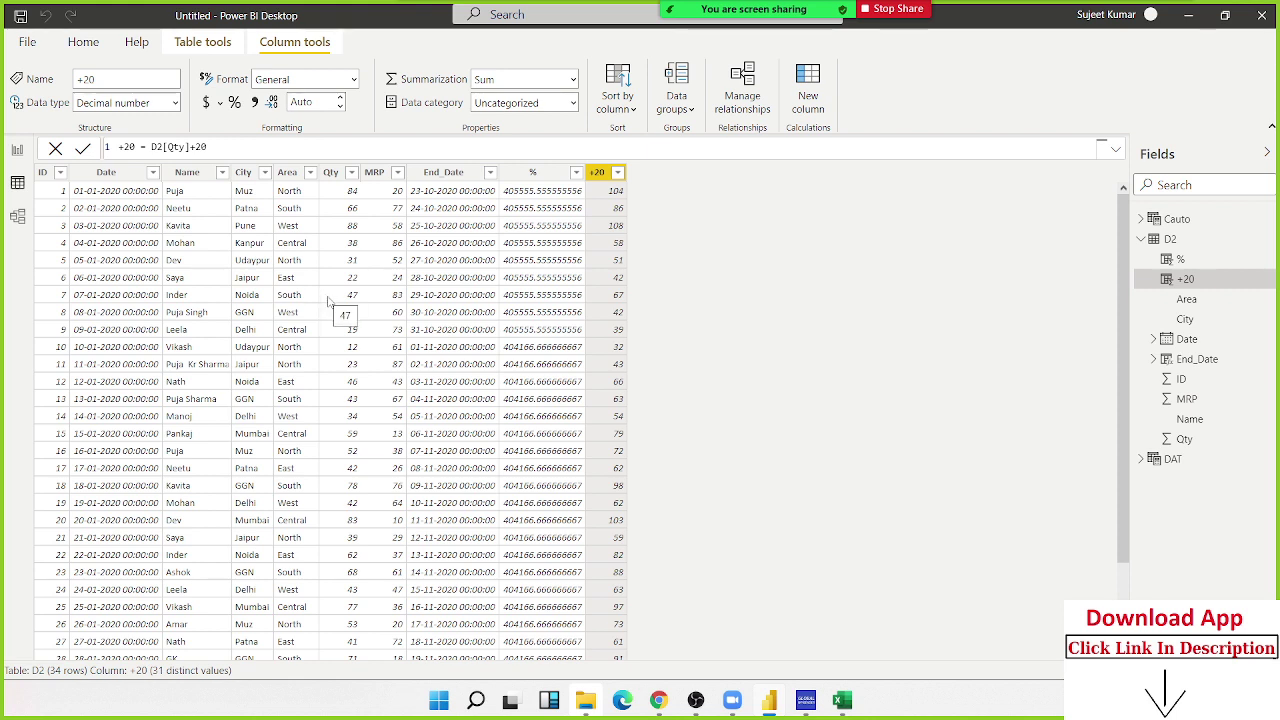
click(343, 190)
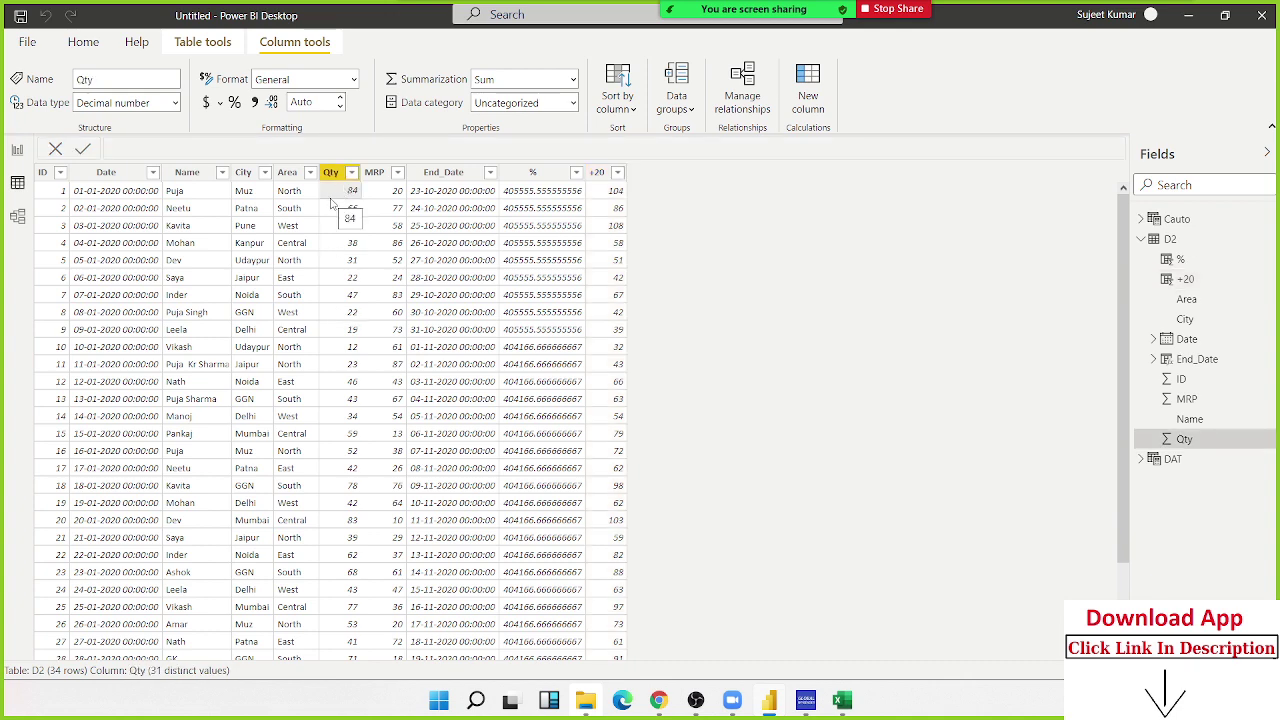
click(1188, 15)
Enter the headings Q1 and Q2 in cells D5 and E5.
click(590, 186)
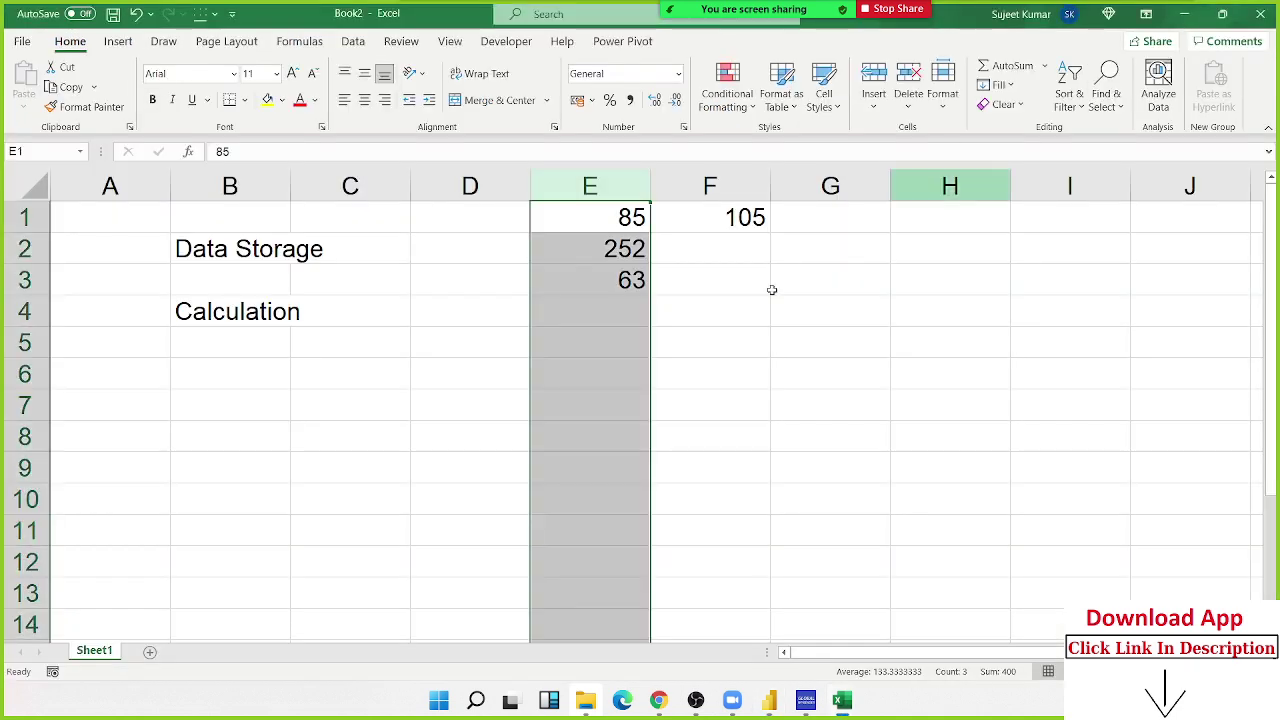
click(612, 290)
click(481, 362)
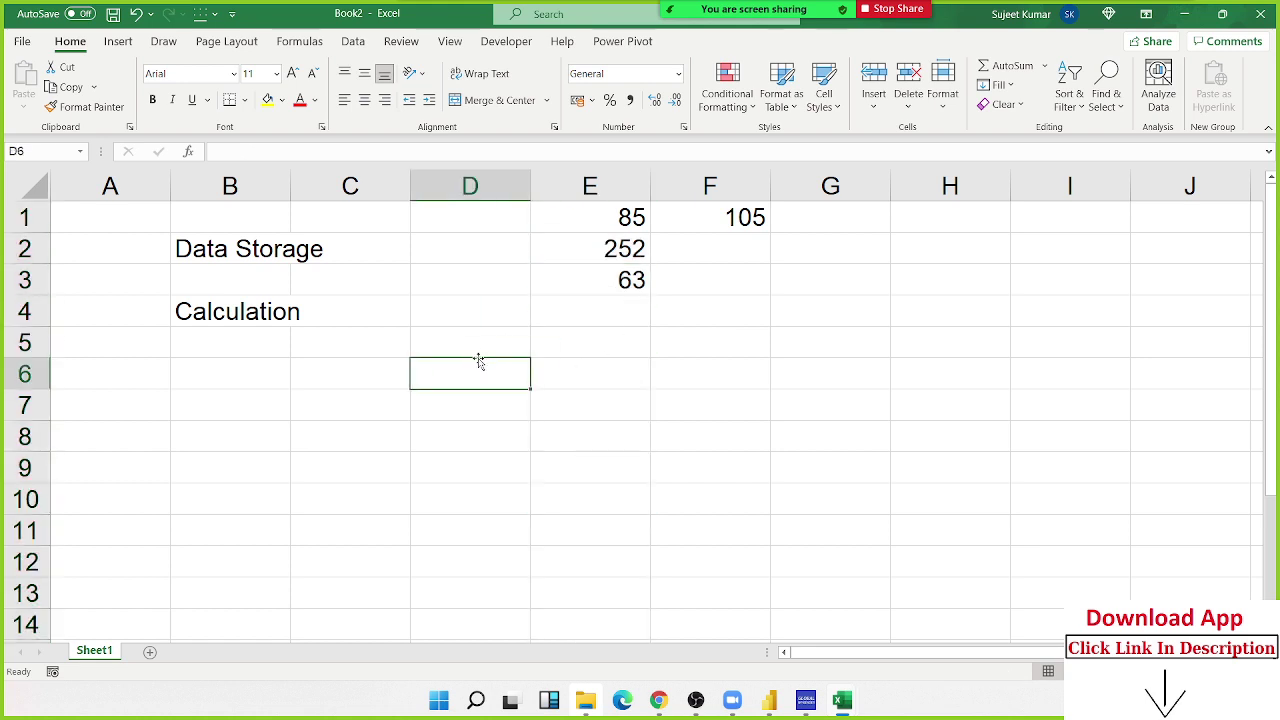
click(479, 338)
text(Q)
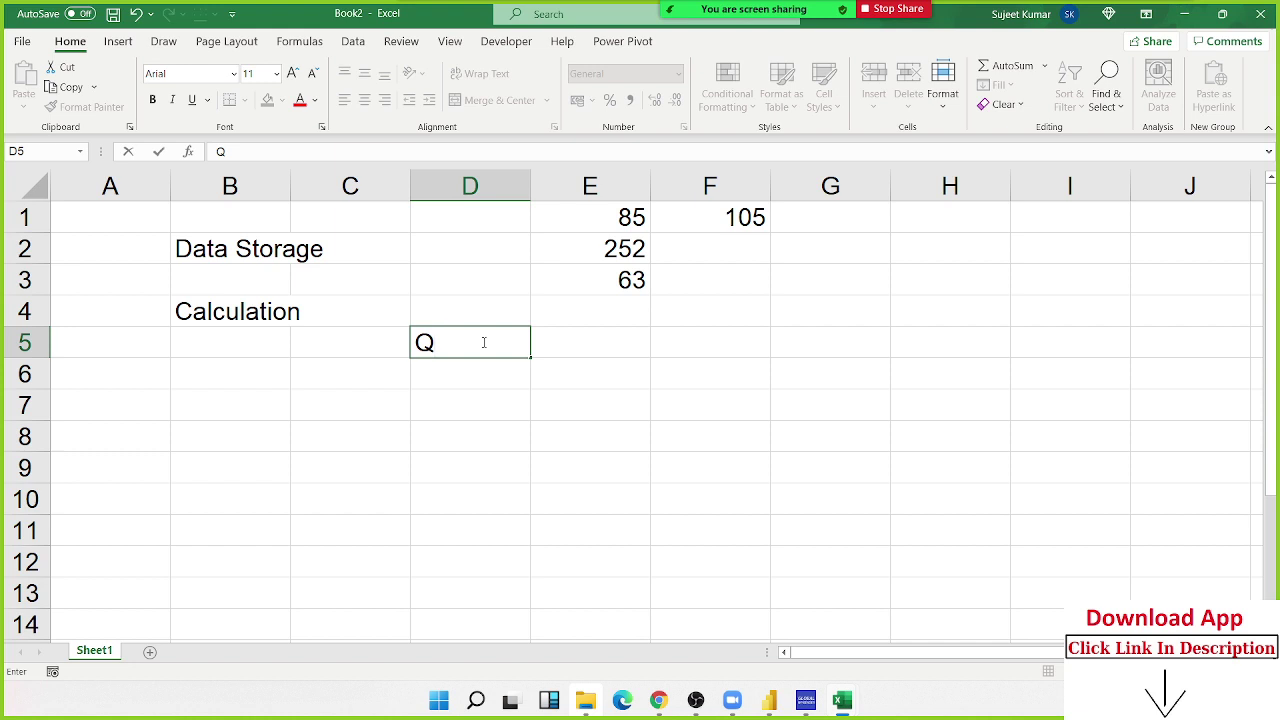
text(1)
key(Tab)
text(Q2)
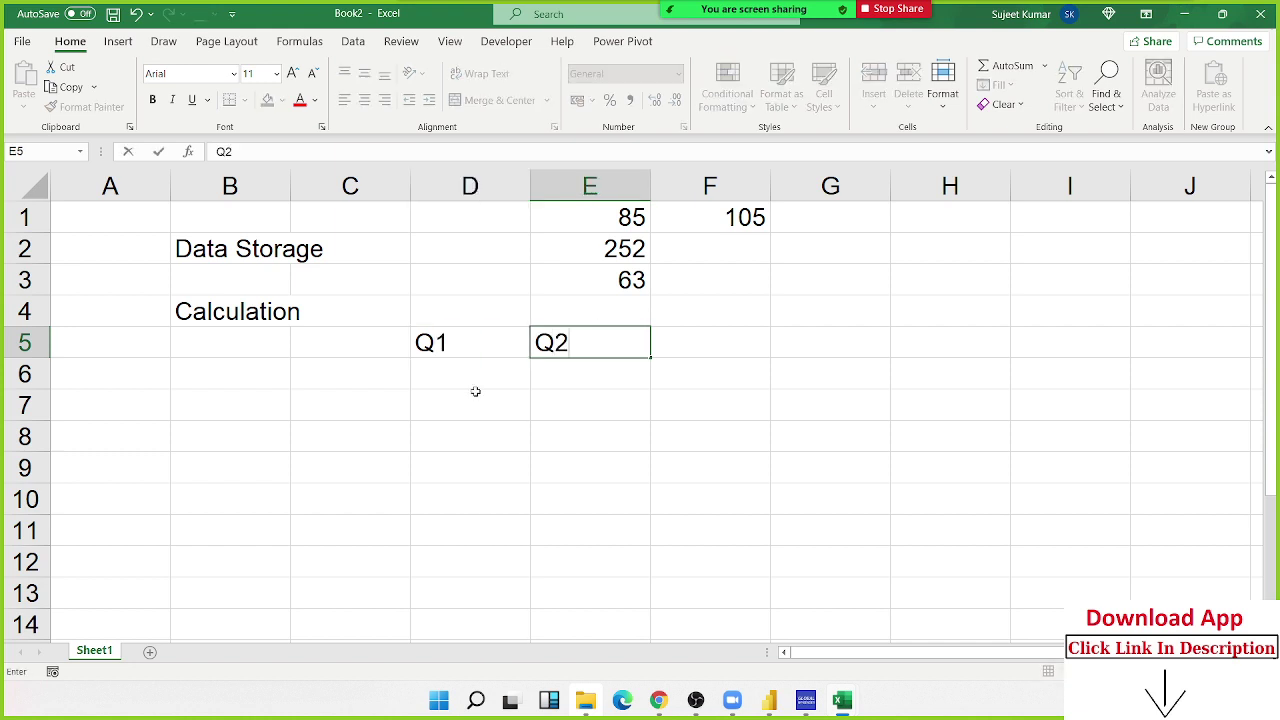
Enter 50 and 55 in D6:E6 and the heading 'Gr' in F5.
click(476, 391)
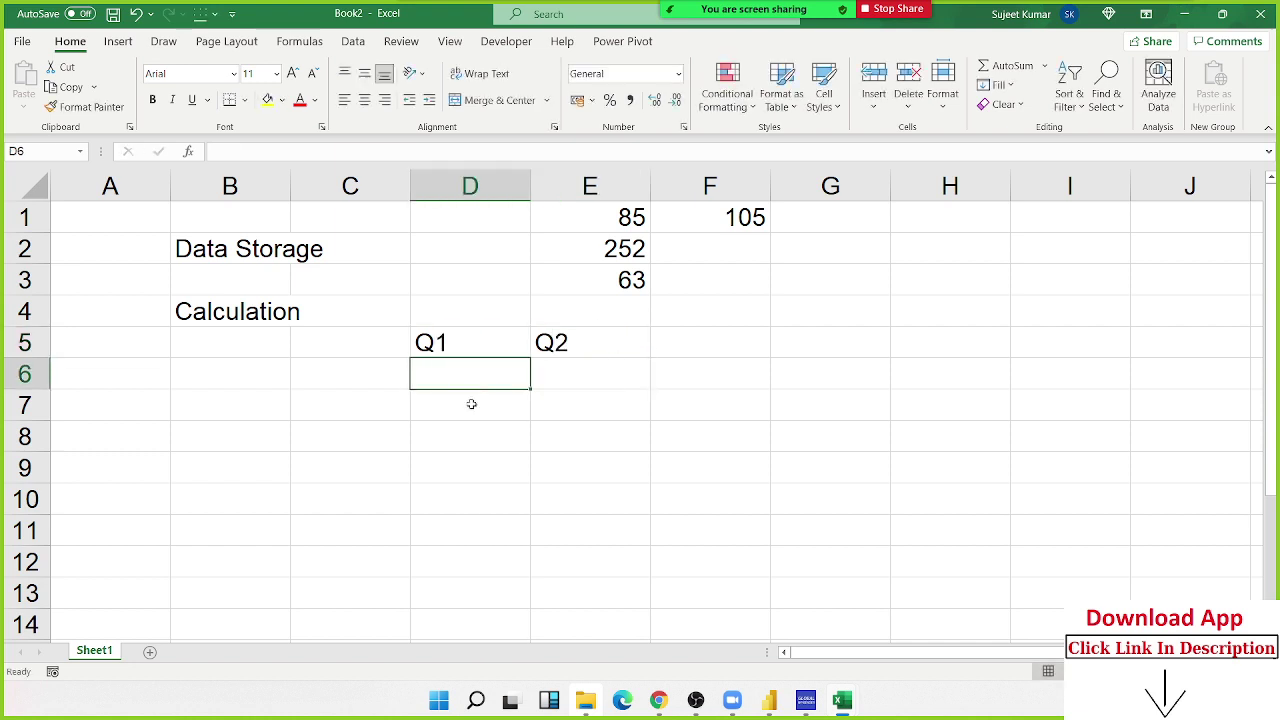
text(50)
key(Tab)
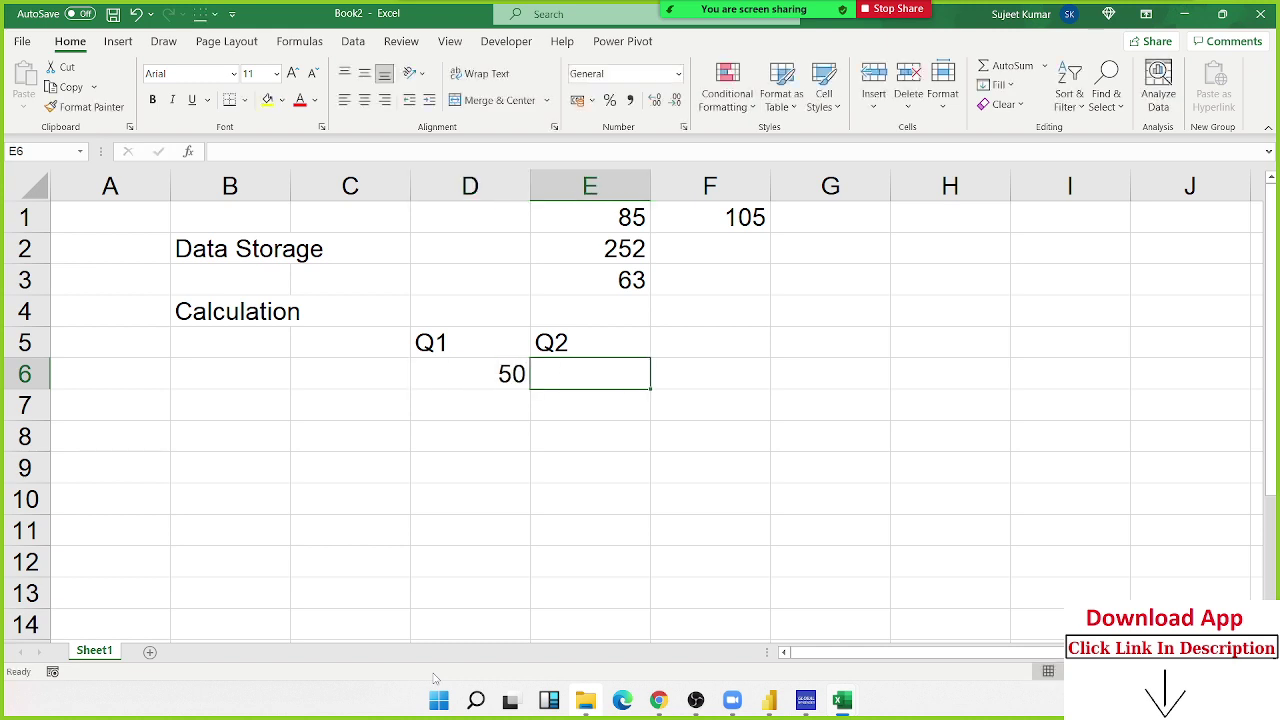
text(55)
key(ctrl+Return)
key(Up)
key(Right)
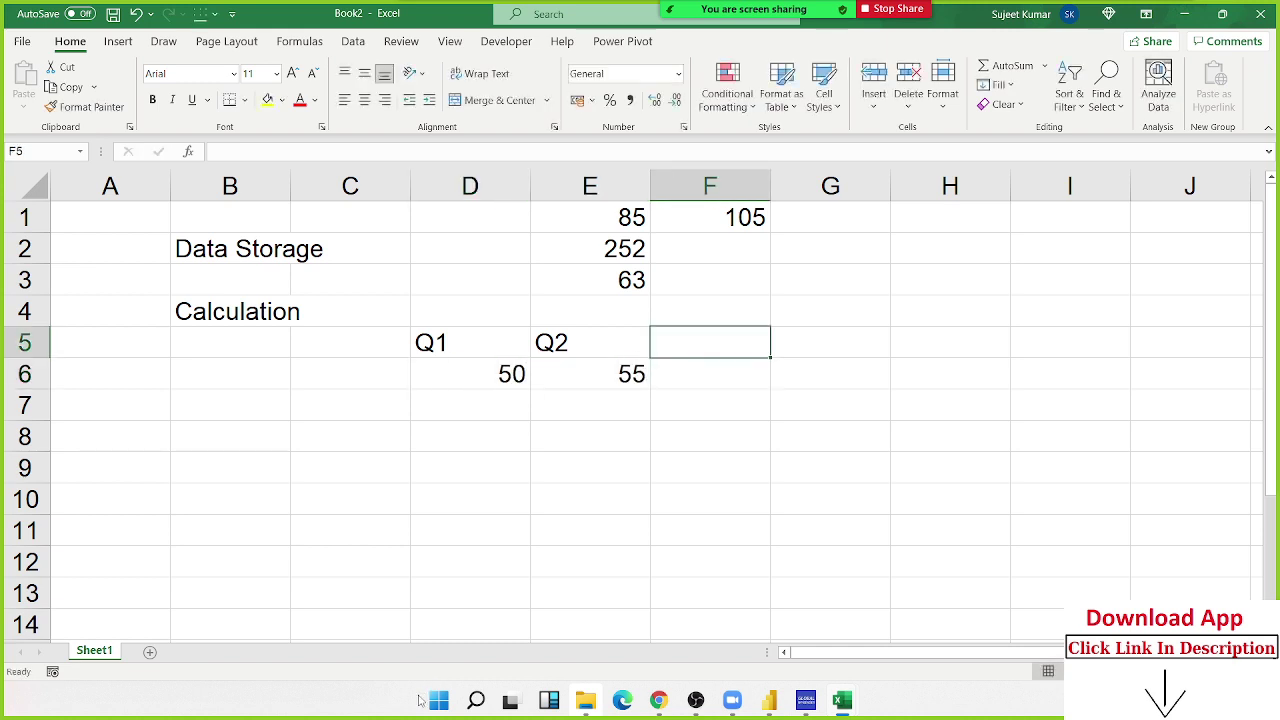
text(Gr)
key(Return)
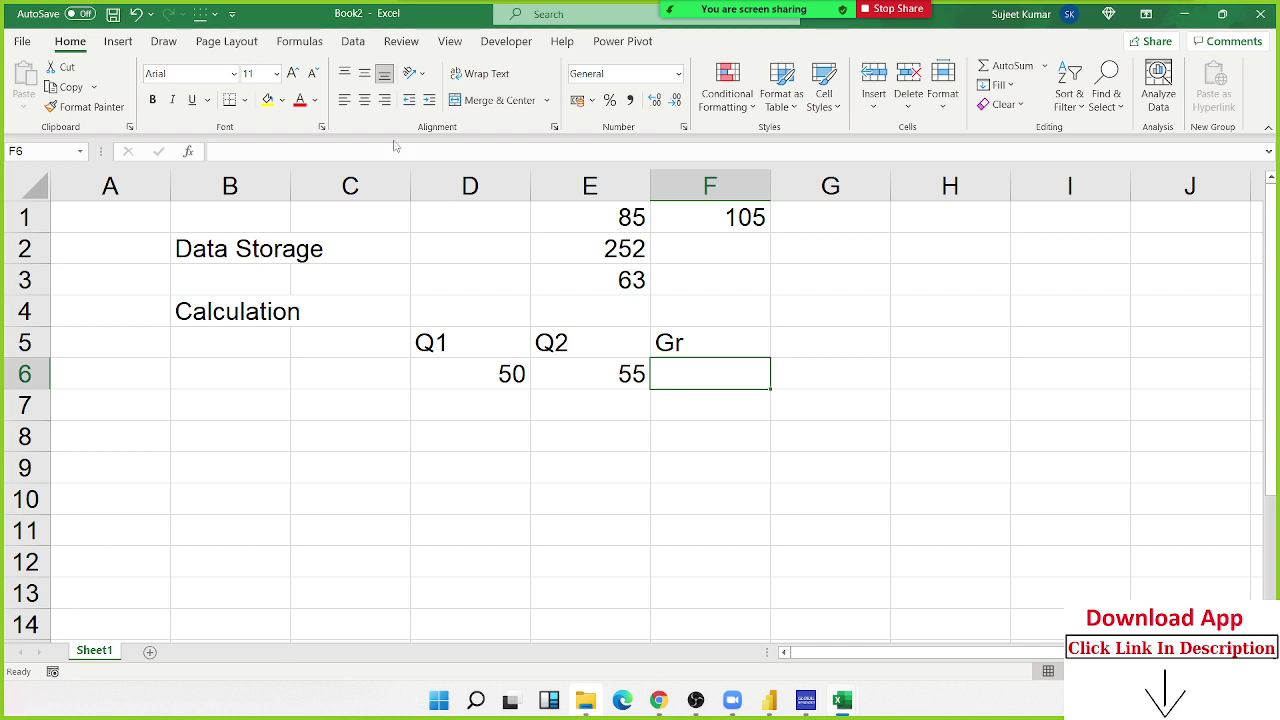
Browse the Lookup & Reference functions in the formula library, then close the list.
click(305, 44)
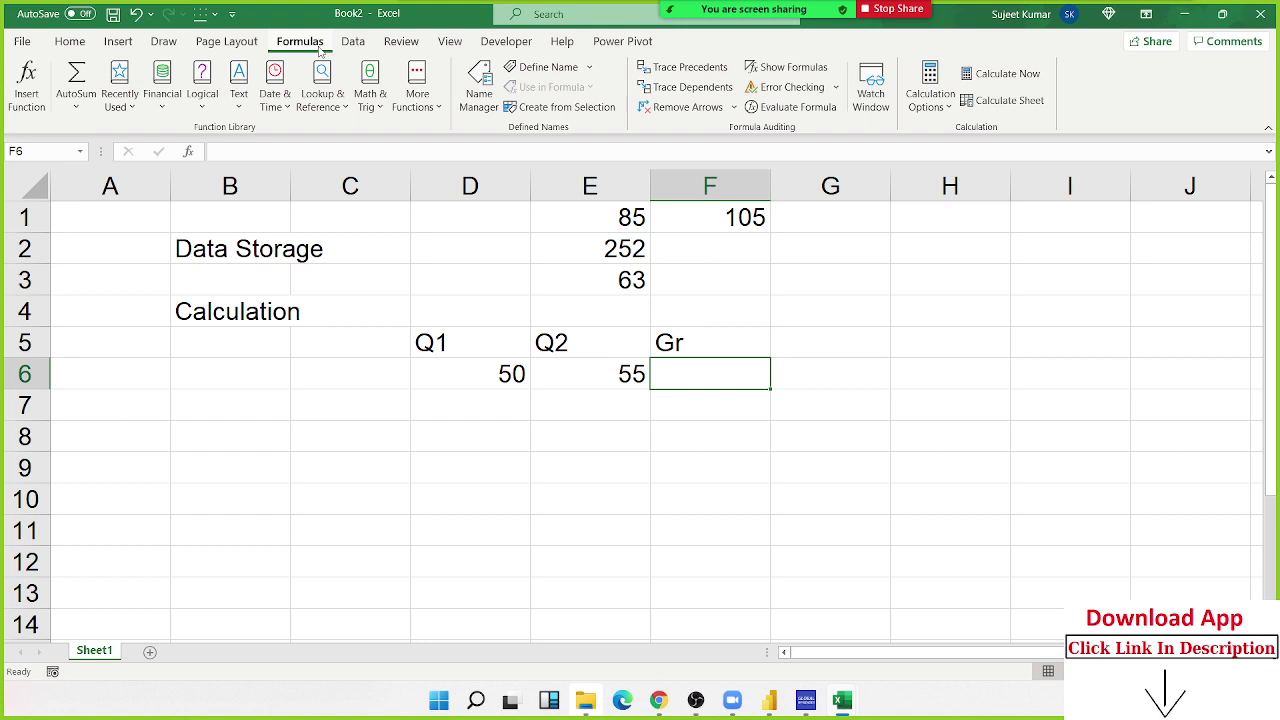
click(275, 90)
click(770, 326)
click(924, 452)
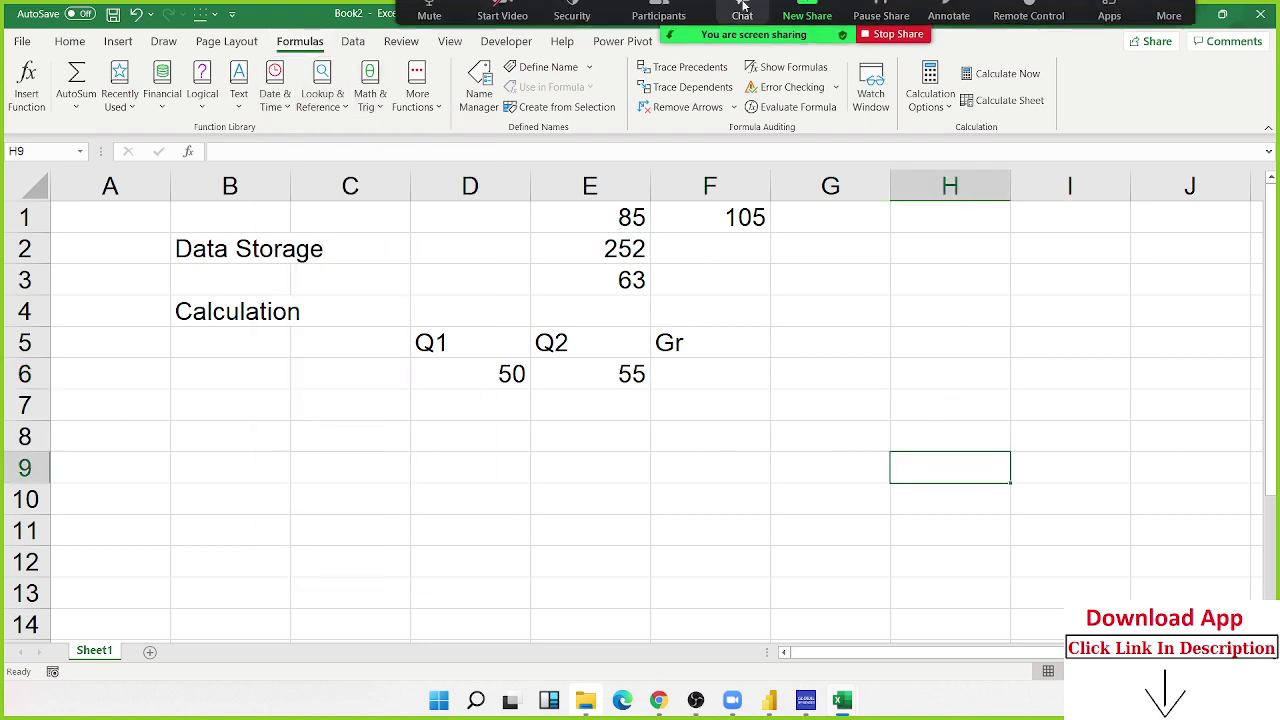
Enter the growth formula =(E6-D6)/D6 in F6, picking references with arrow keys.
click(682, 364)
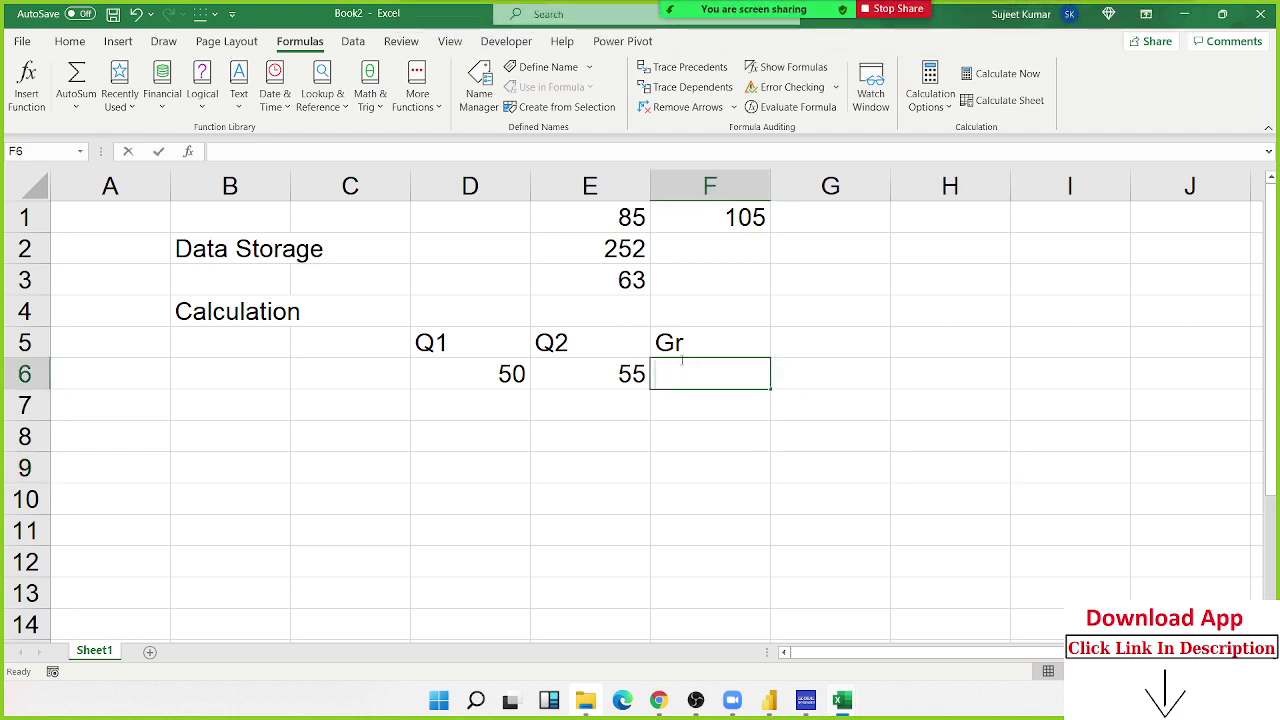
text(=()
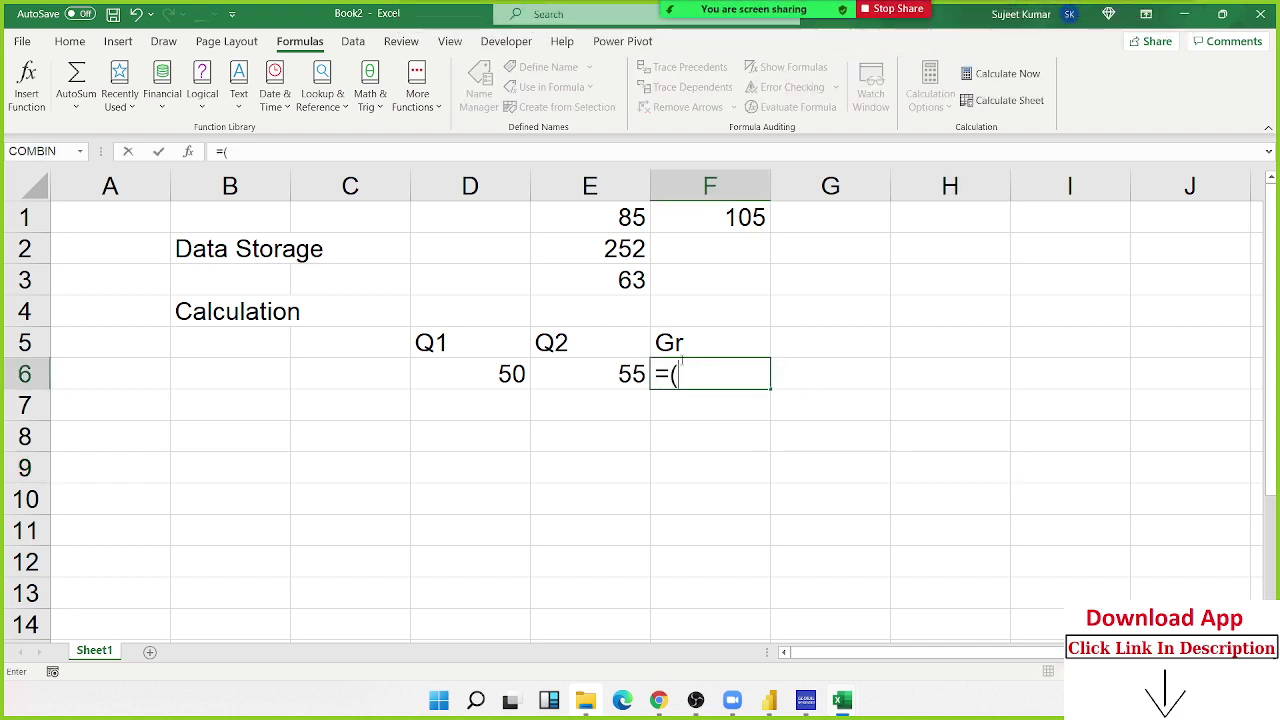
key(Left)
text(-)
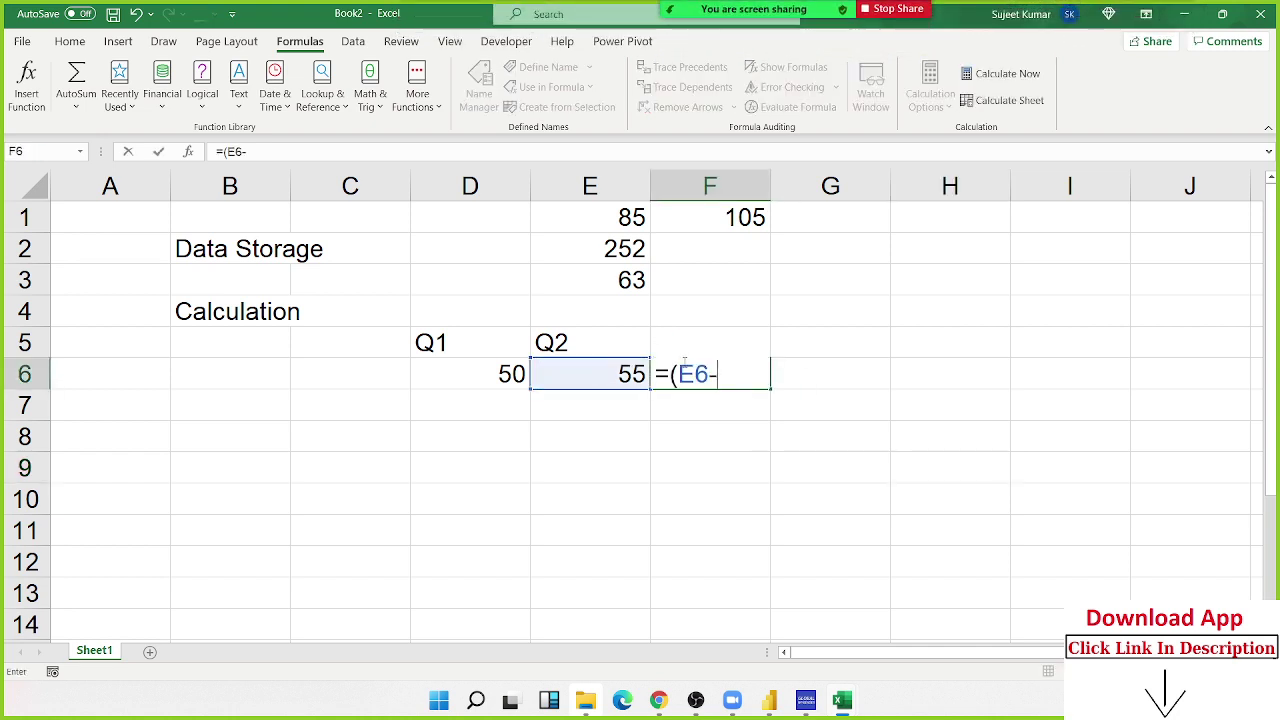
key(Left)
key(Left)
text()/)
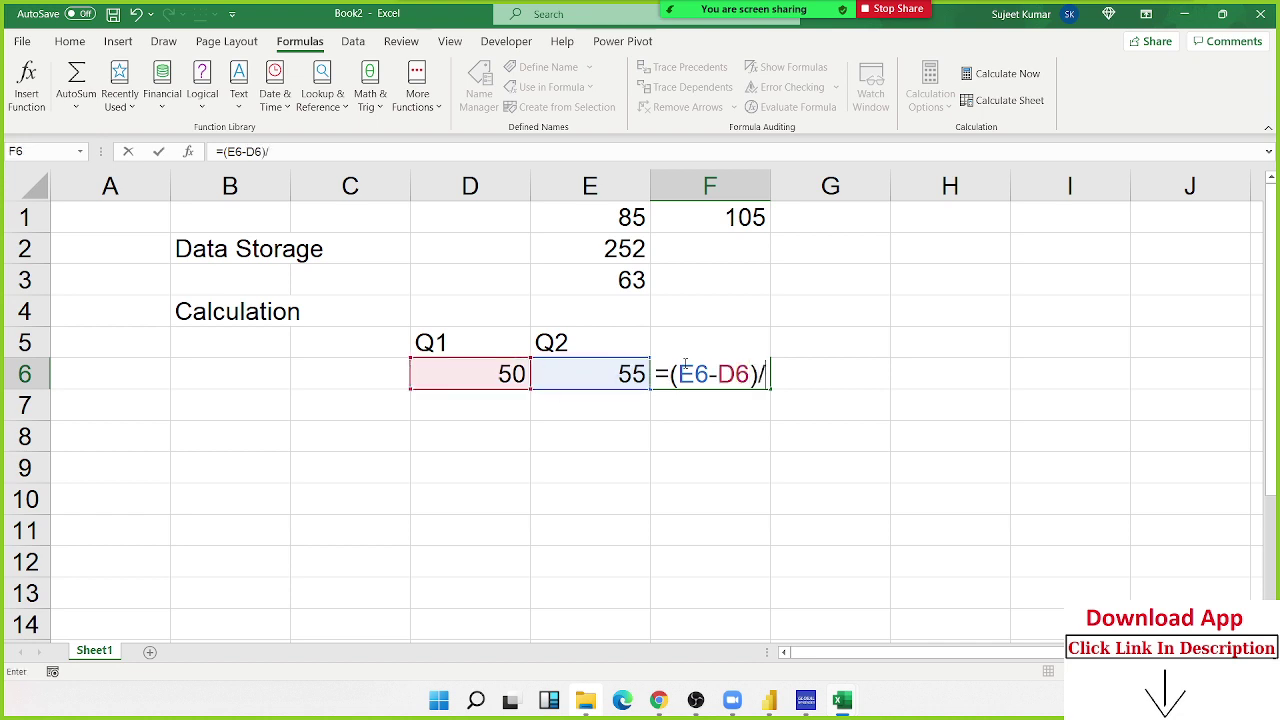
key(Left)
key(Left)
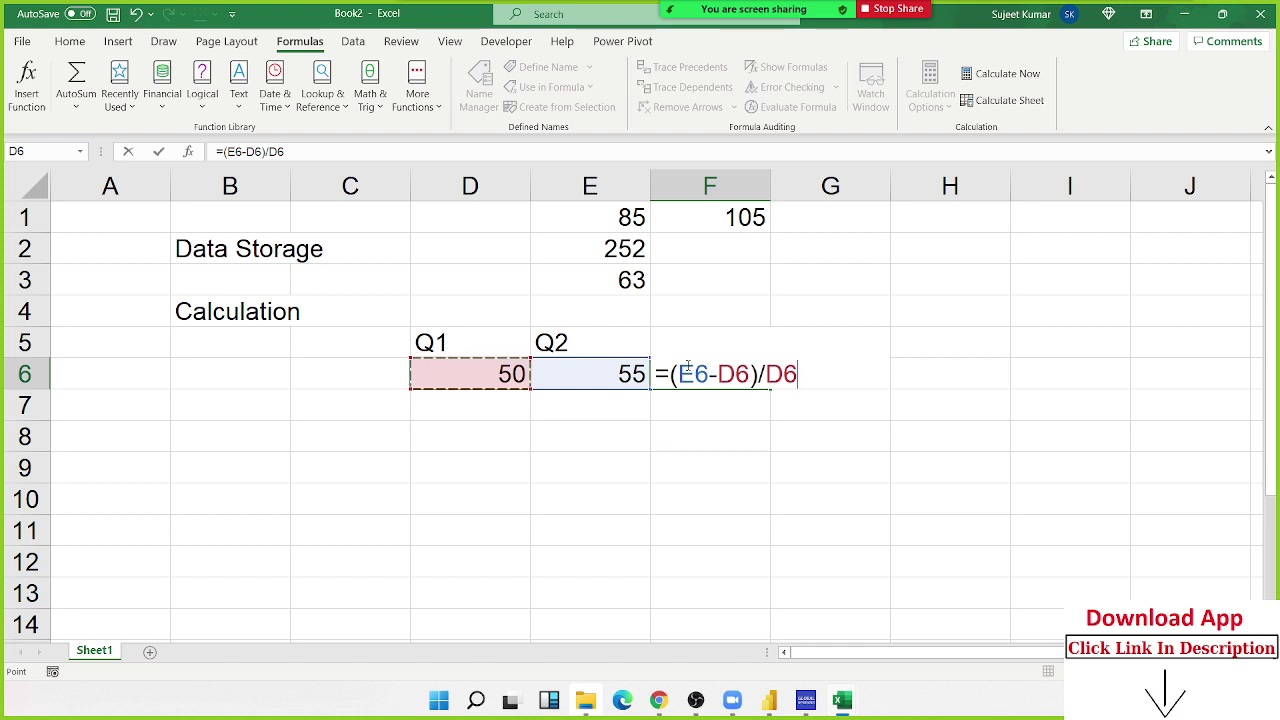
key(Return)
Apply Percent Style to F6 so it shows 10%, then review its formula.
click(687, 365)
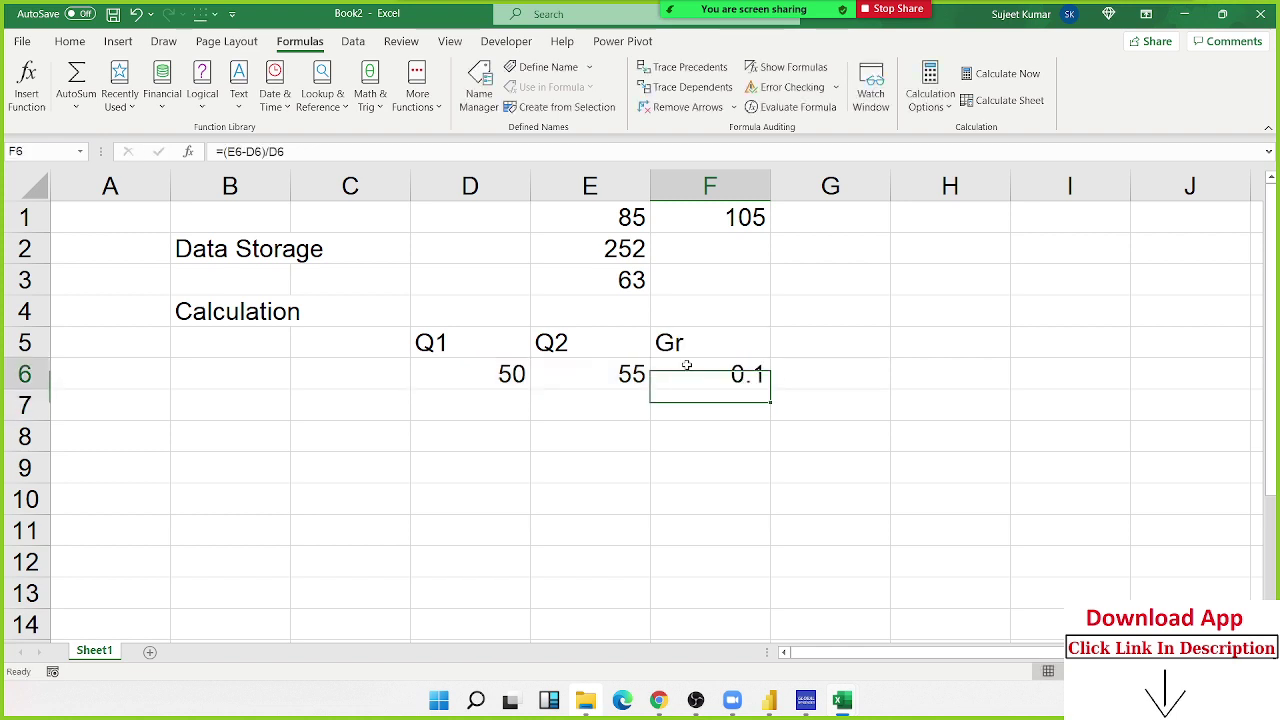
click(70, 41)
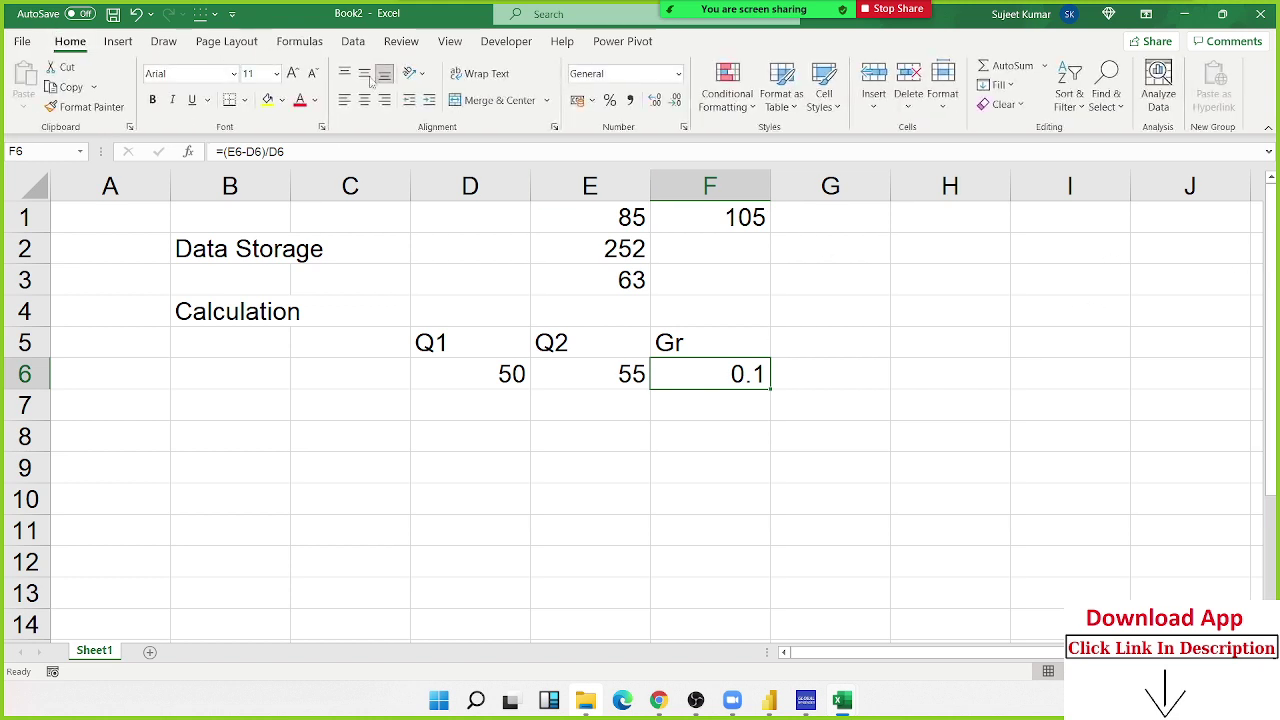
click(609, 100)
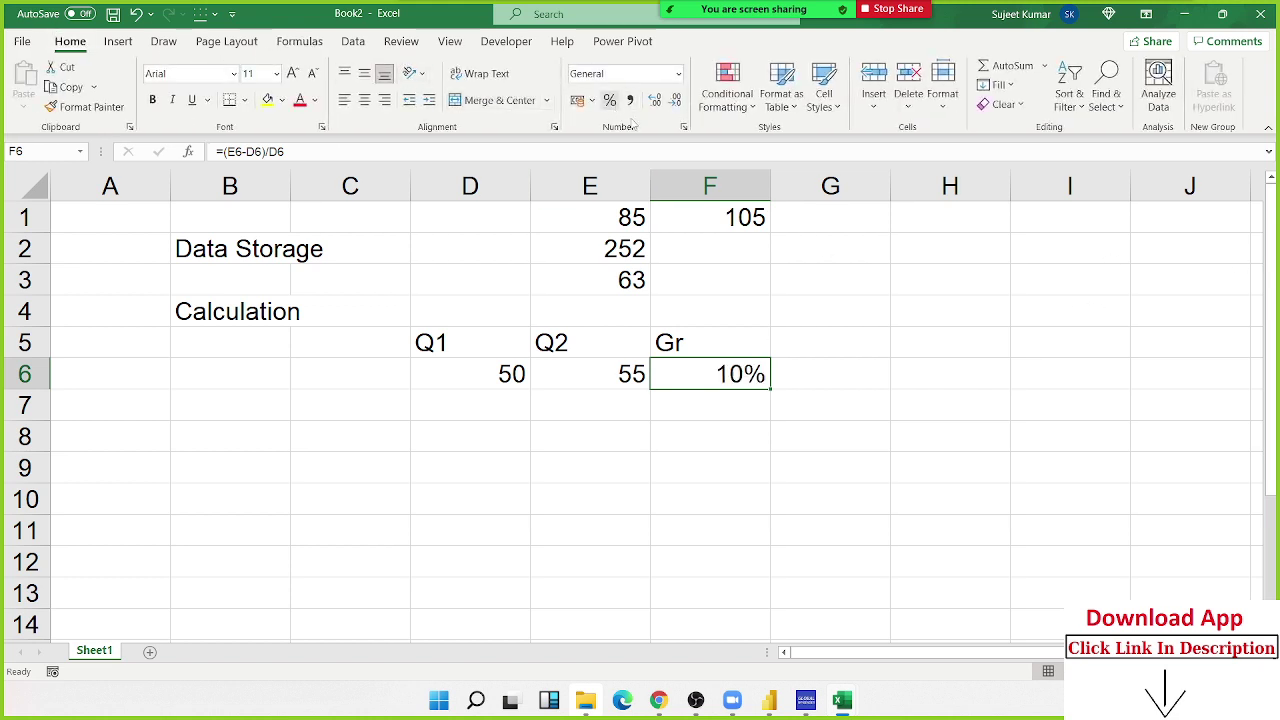
double_click(751, 374)
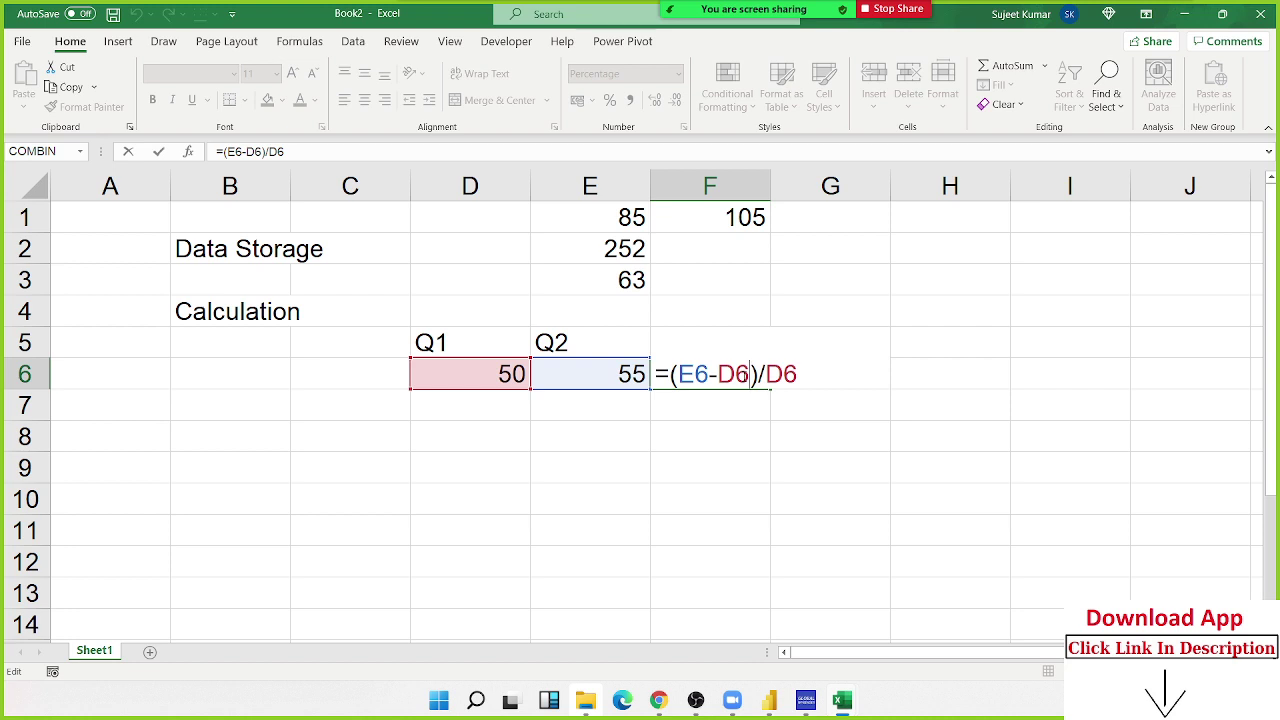
key(Return)
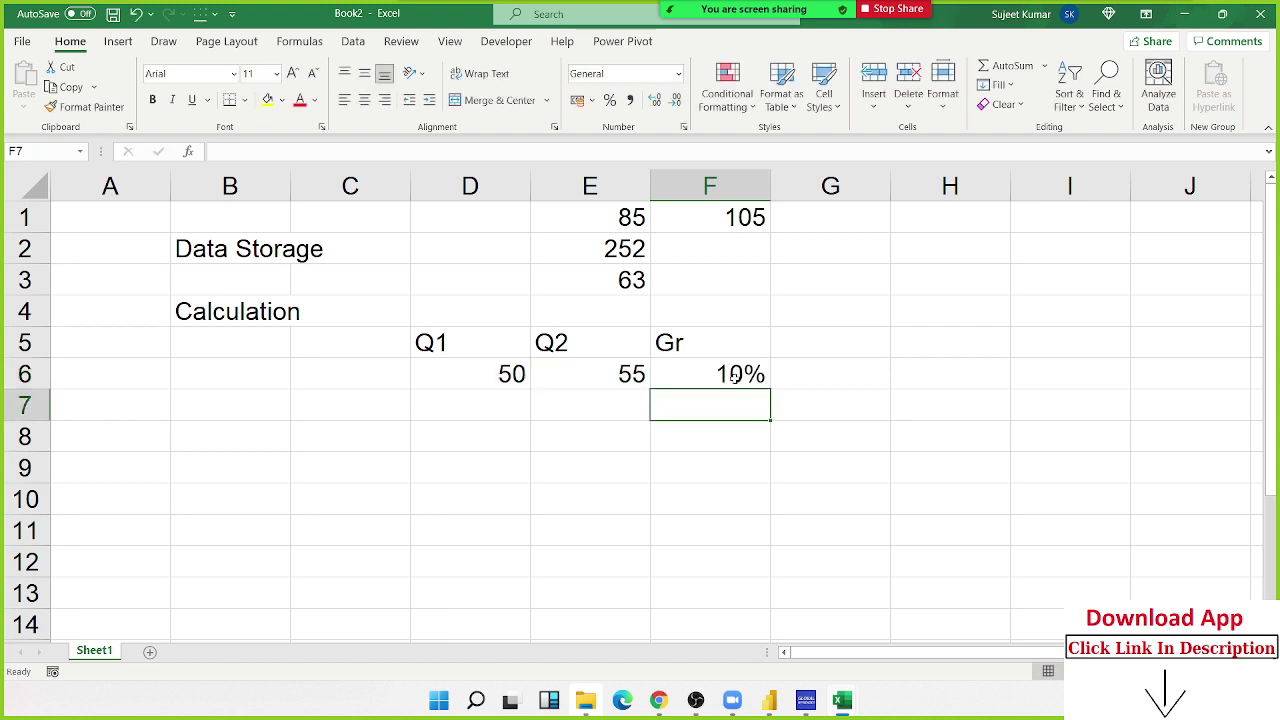
Enter the label 'Data Analysing' in cell B6.
click(733, 377)
key(Left)
key(Left)
key(Left)
key(Left)
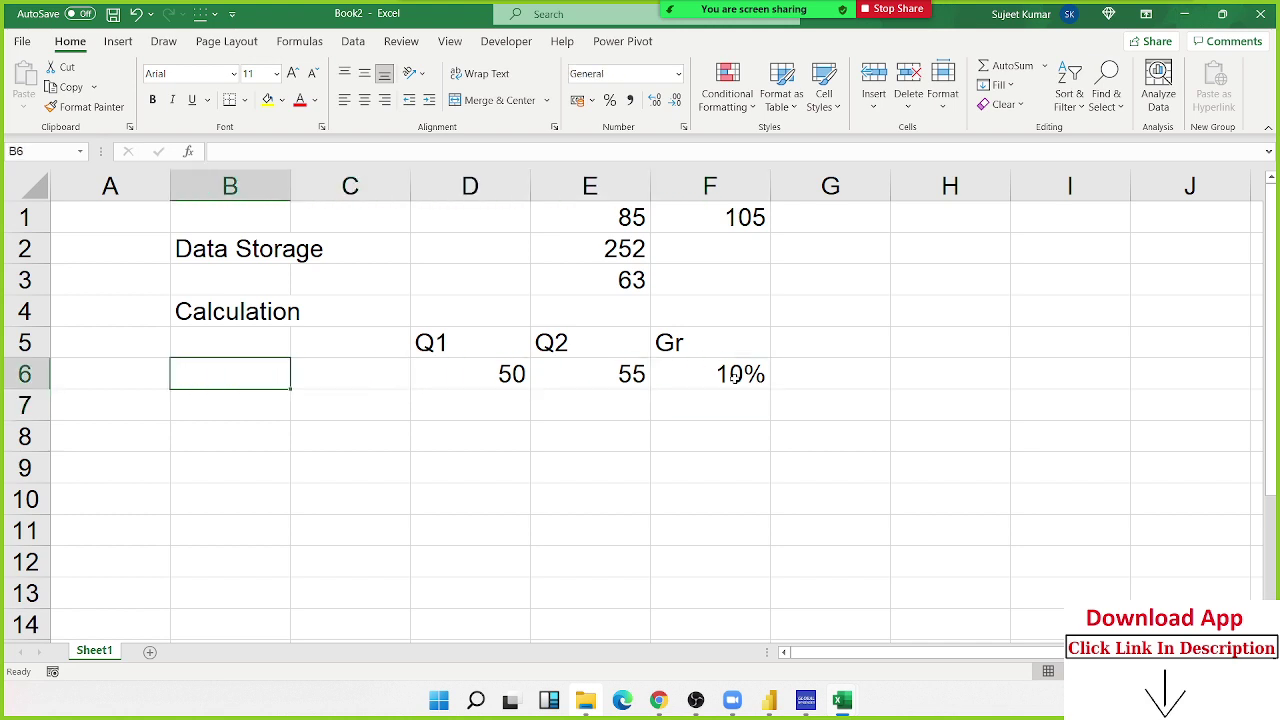
key(Up)
key(Down)
text(A)
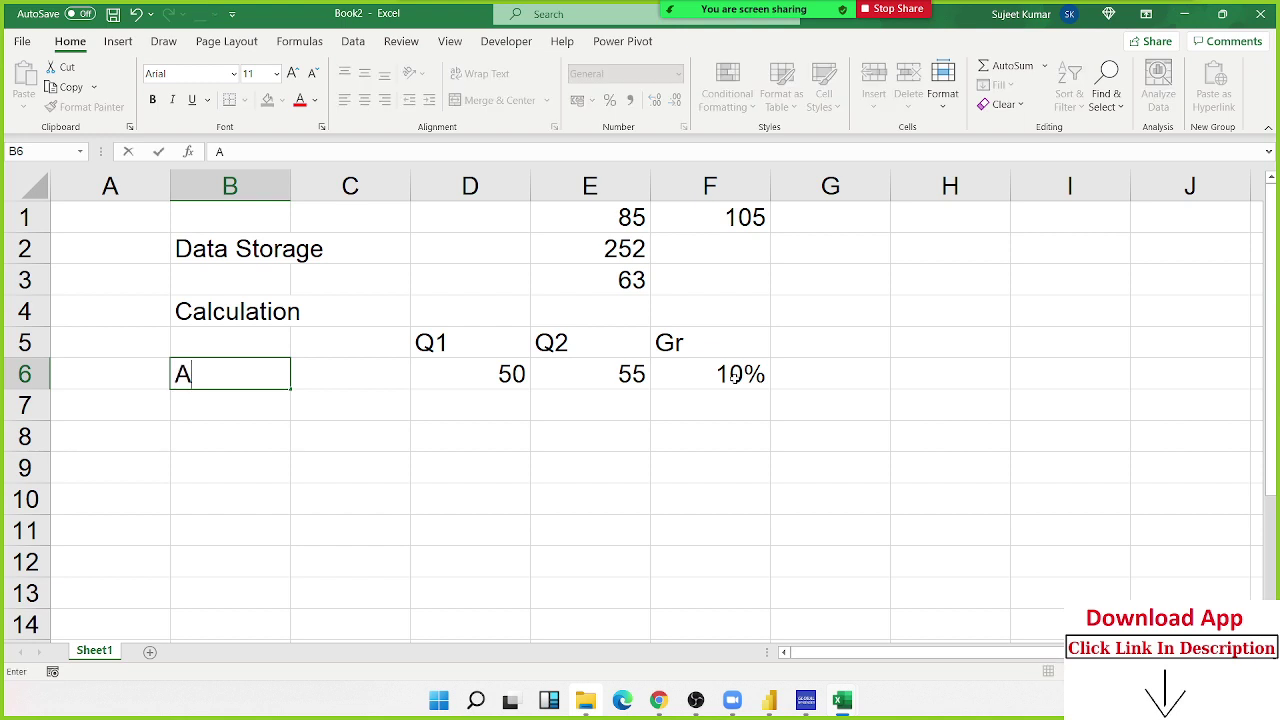
key(BackSpace)
text(Data )
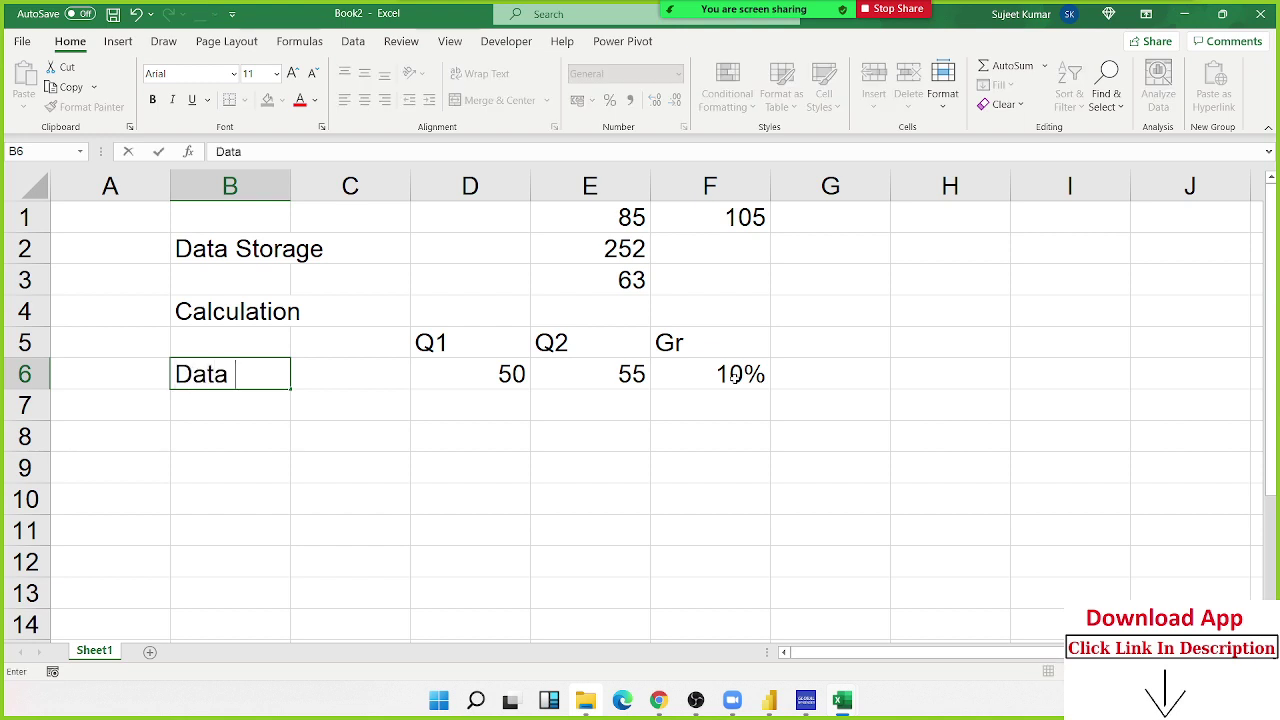
text(Ana)
text(lysi)
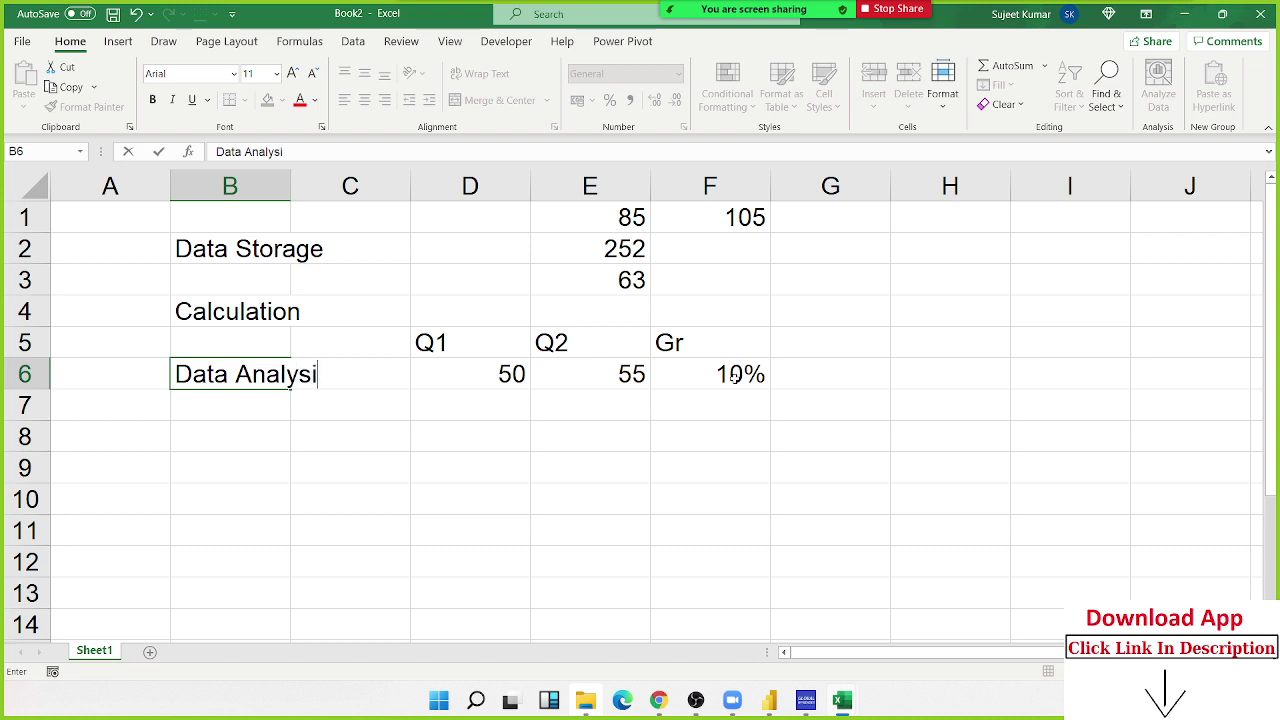
text(ng)
key(Return)
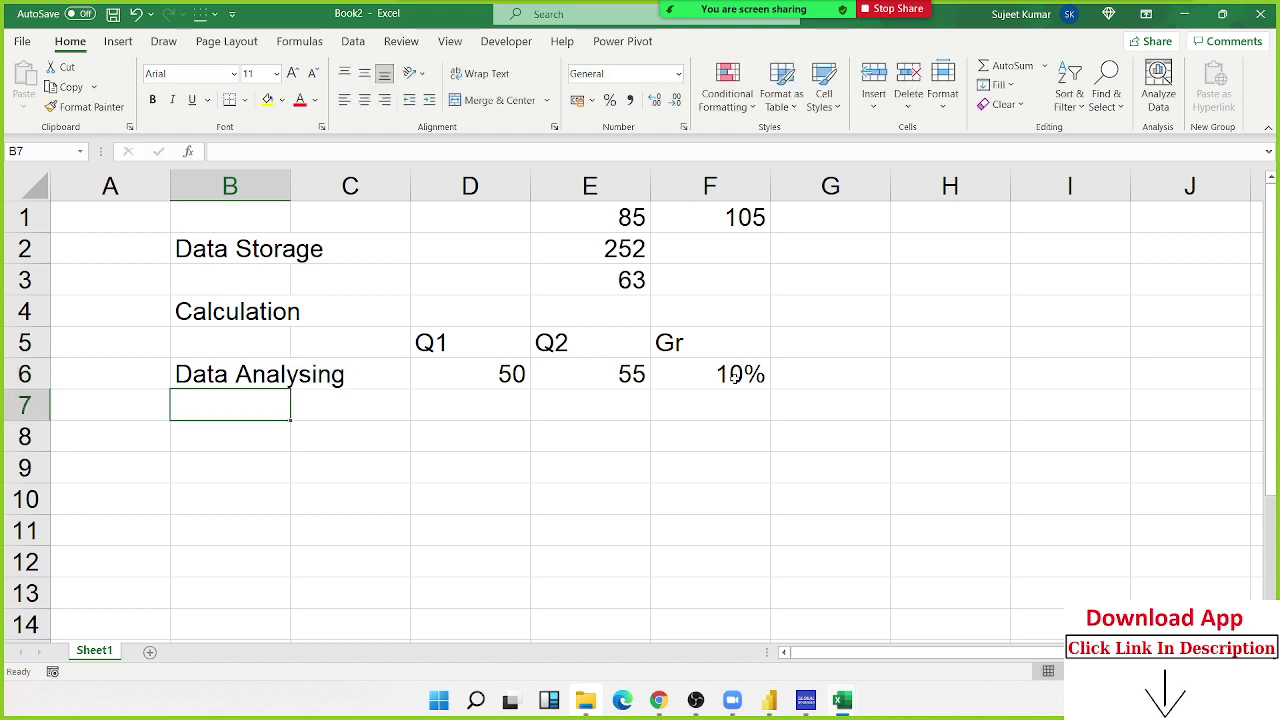
Enter 'Report Repersentation' in cell B7, correcting typos, and check it.
text(R)
key(BackSpace)
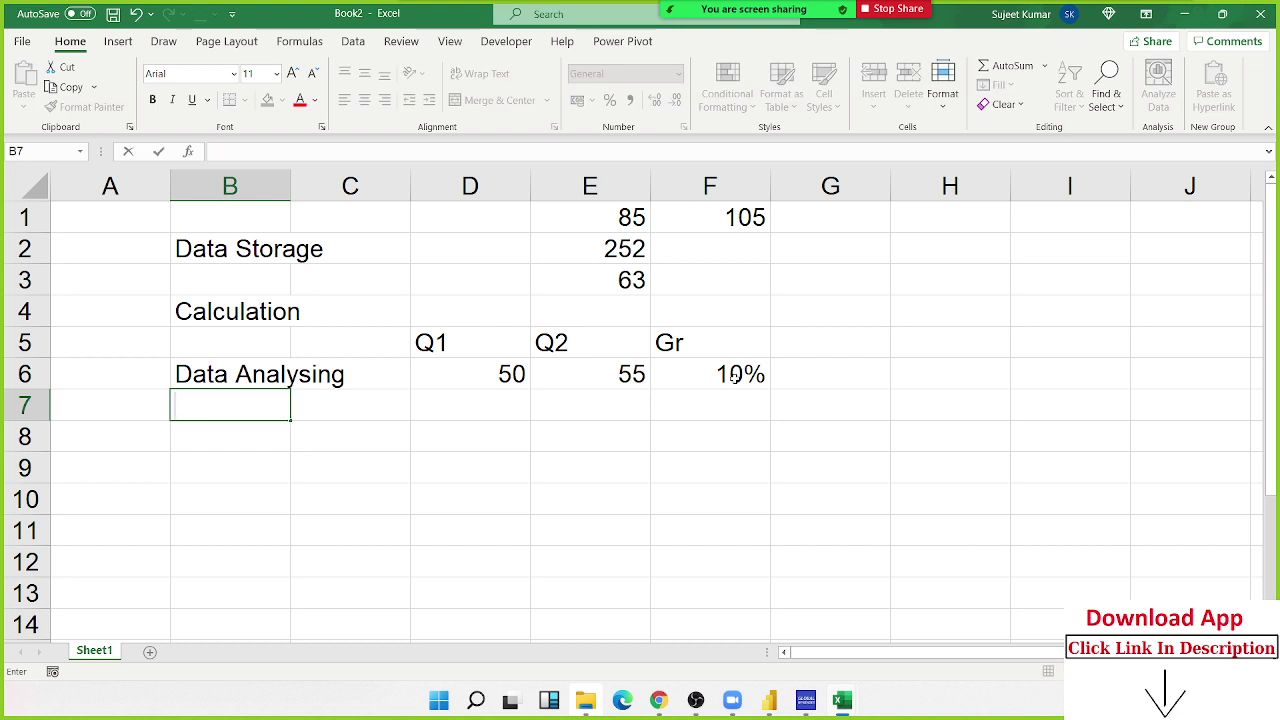
text(Repo)
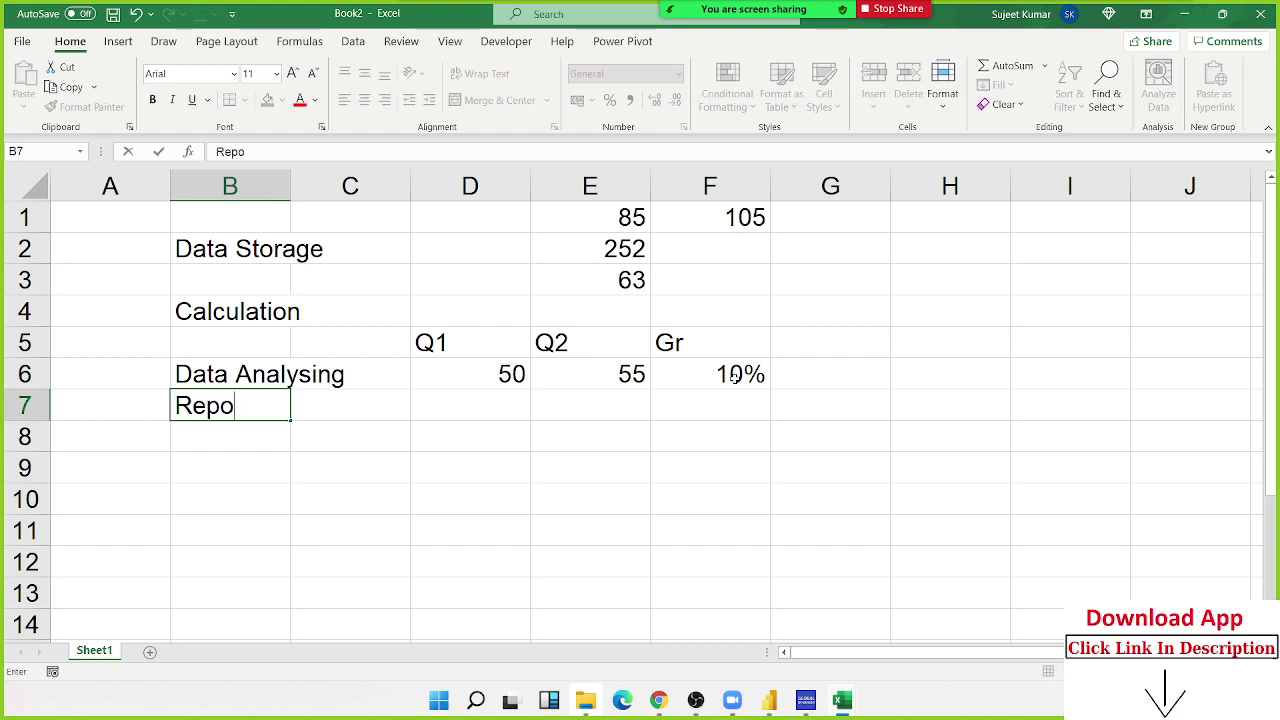
text(rt Re)
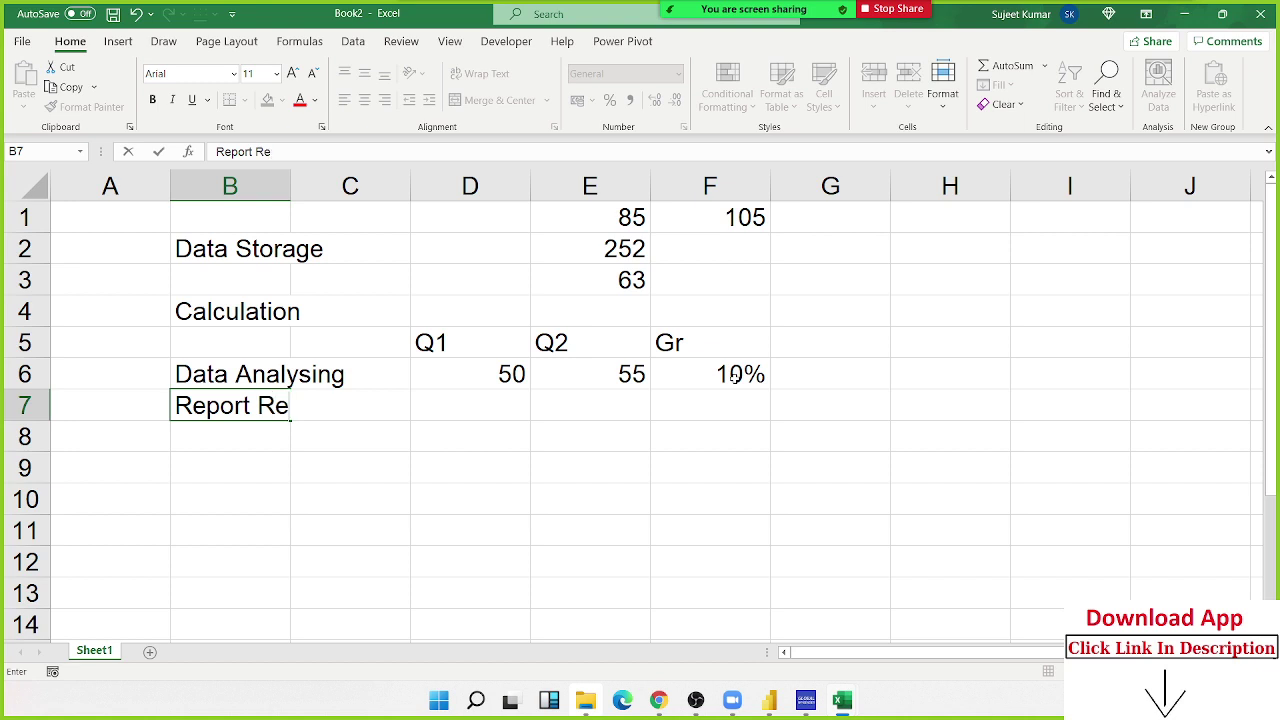
text(p)
text(er)
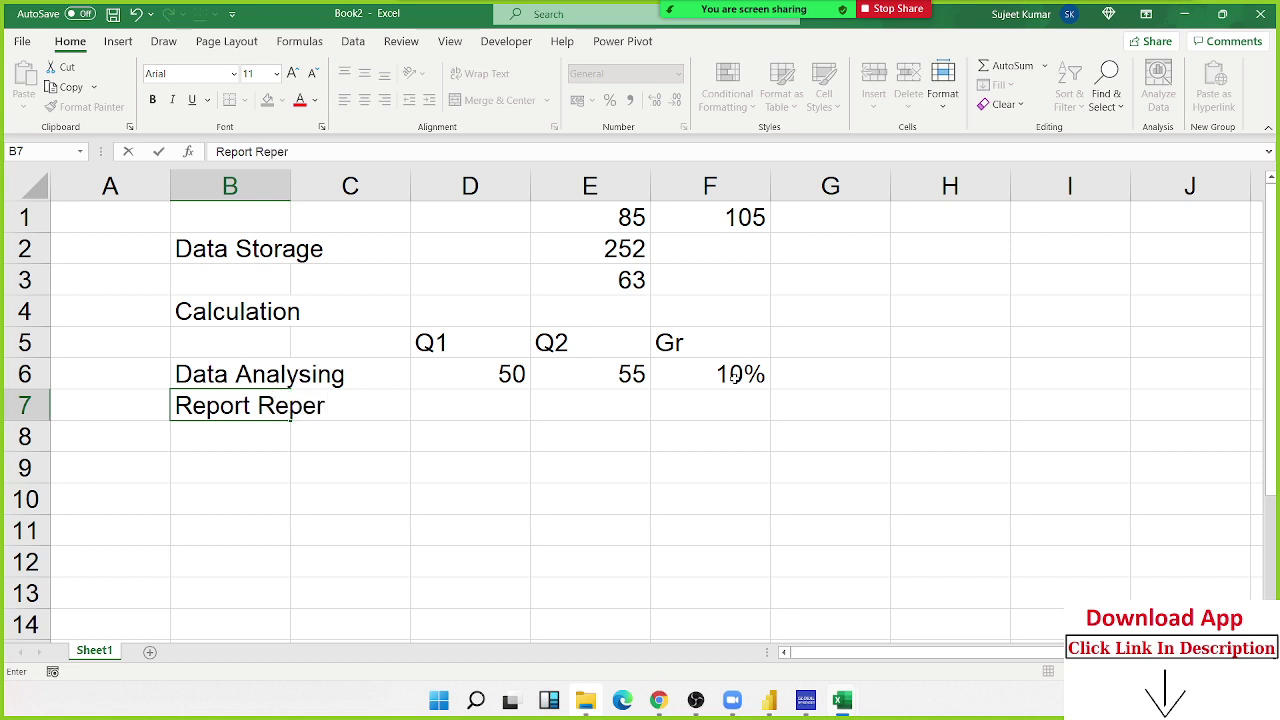
text(sa)
key(BackSpace)
key(BackSpace)
text(sentation)
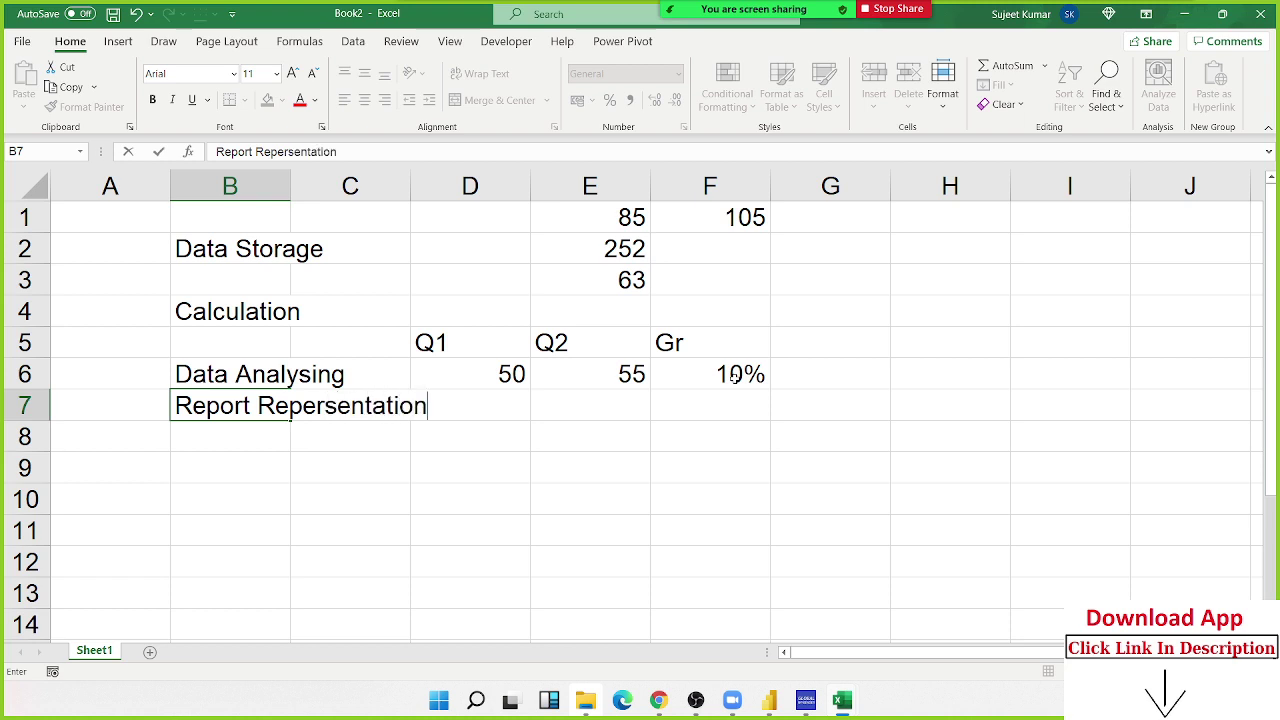
key(Return)
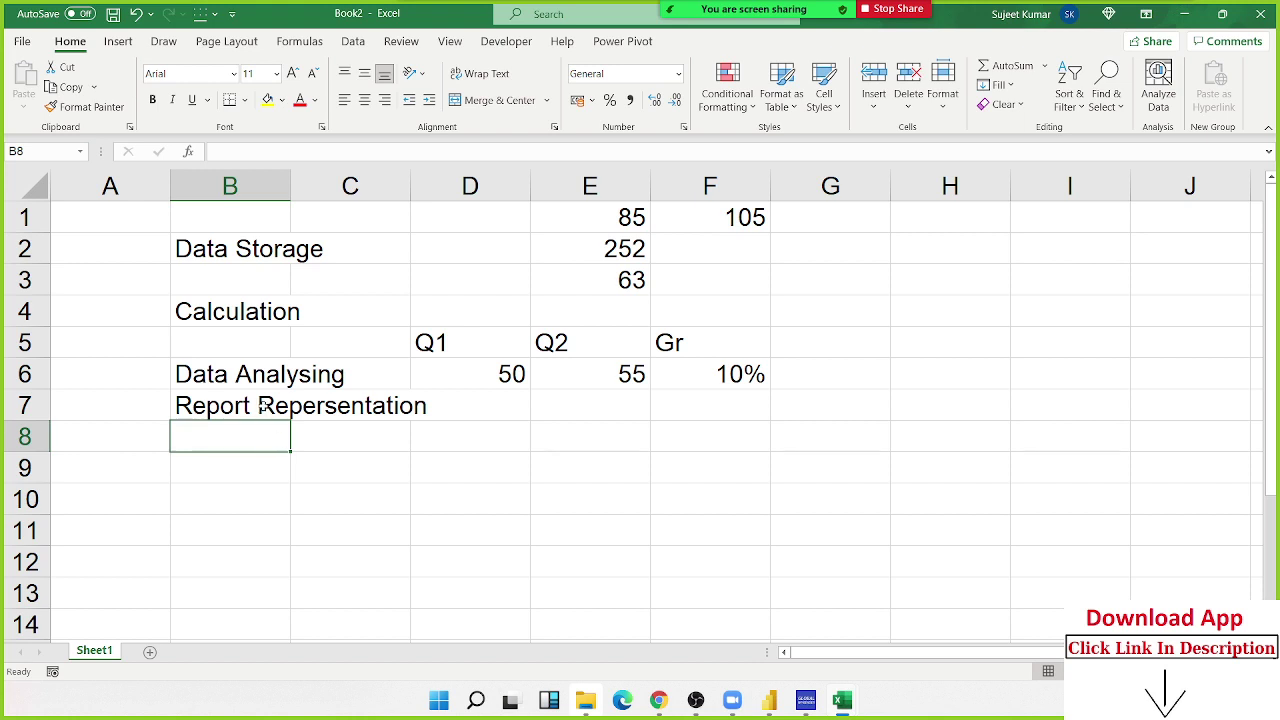
click(262, 405)
mouse_move(842, 700)
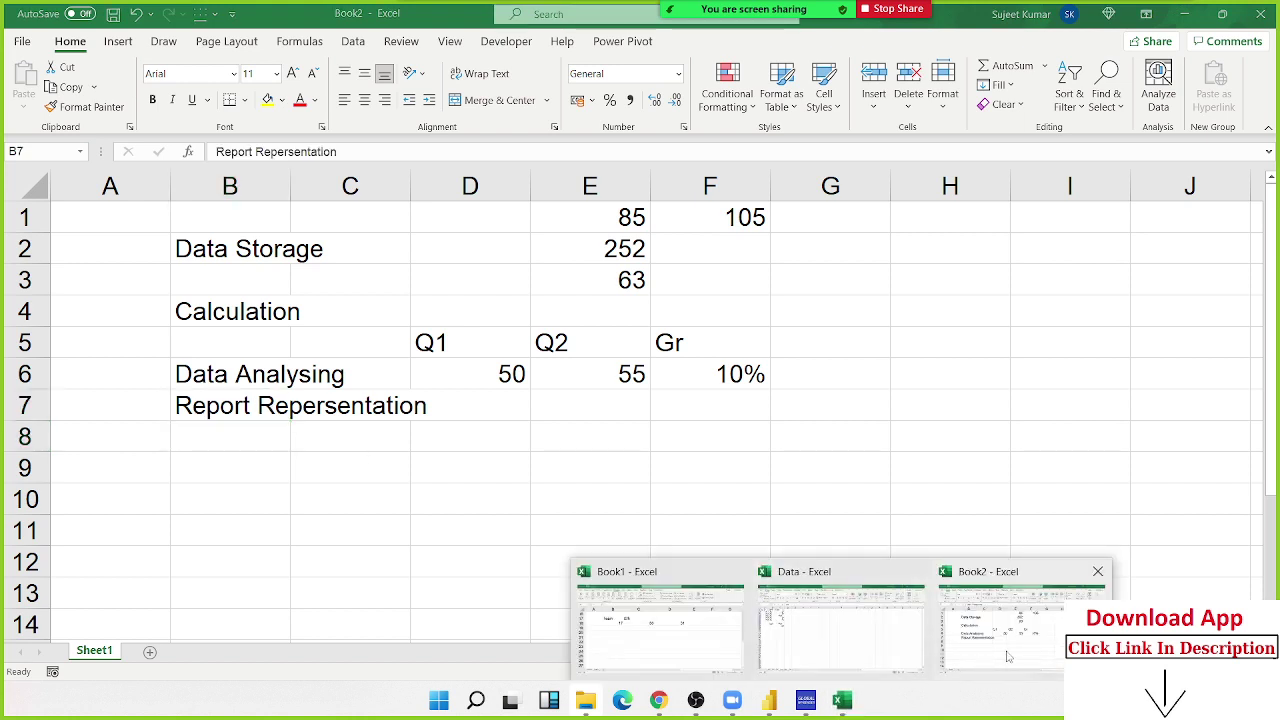
Switch to Book1 and reopen the Team Performance Dashboard workbook from the recent files list.
click(640, 635)
click(263, 339)
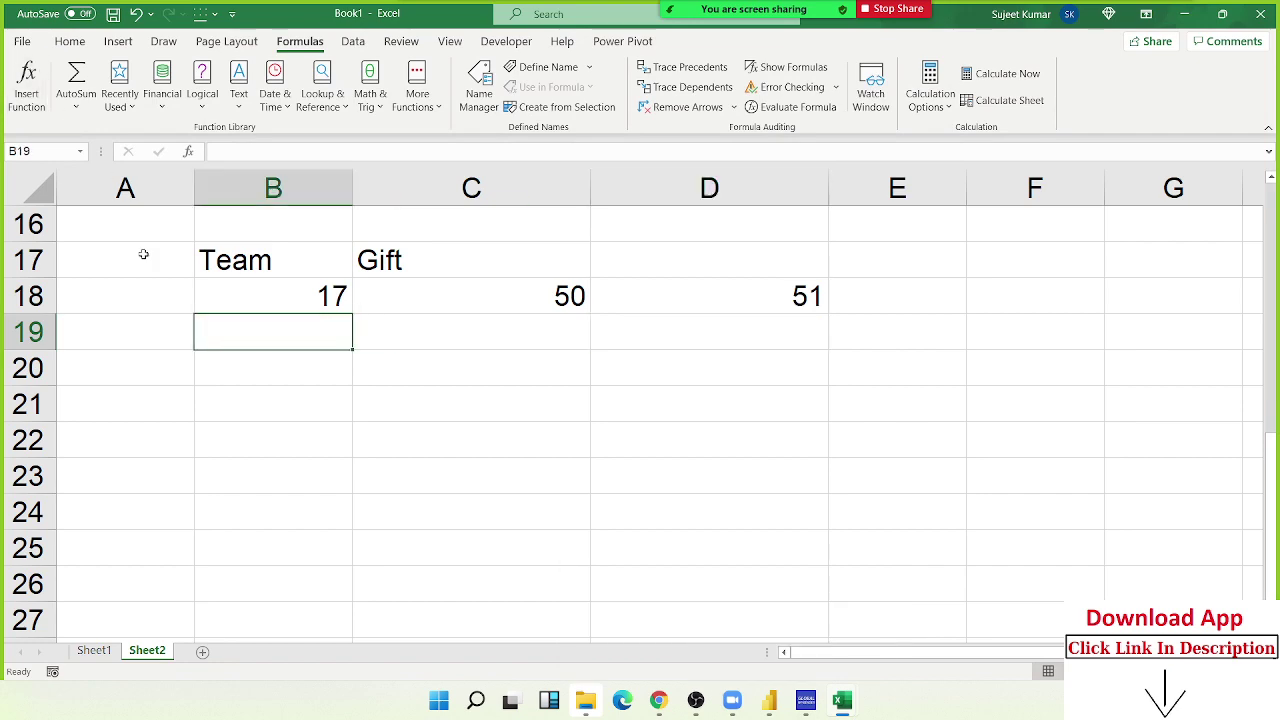
click(17, 50)
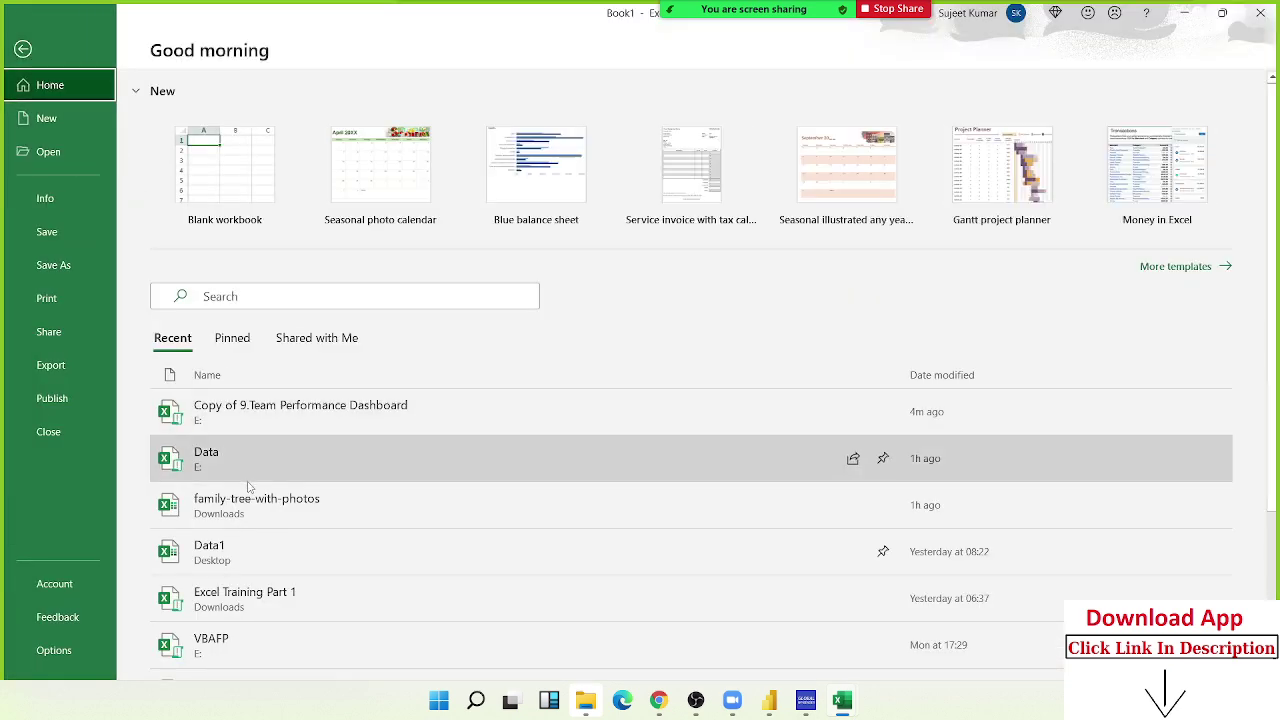
scroll(264, 436, down, 2)
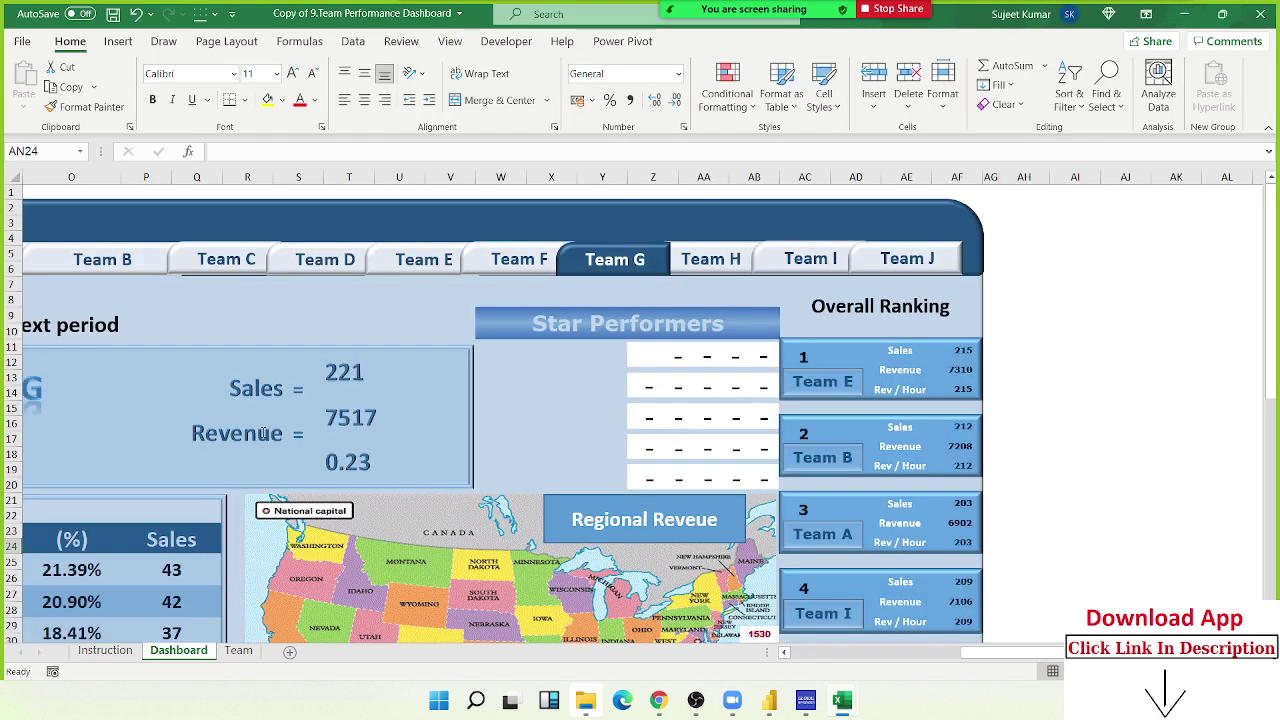
Switch the dashboard to Team B's figures, then back to Team A.
click(94, 261)
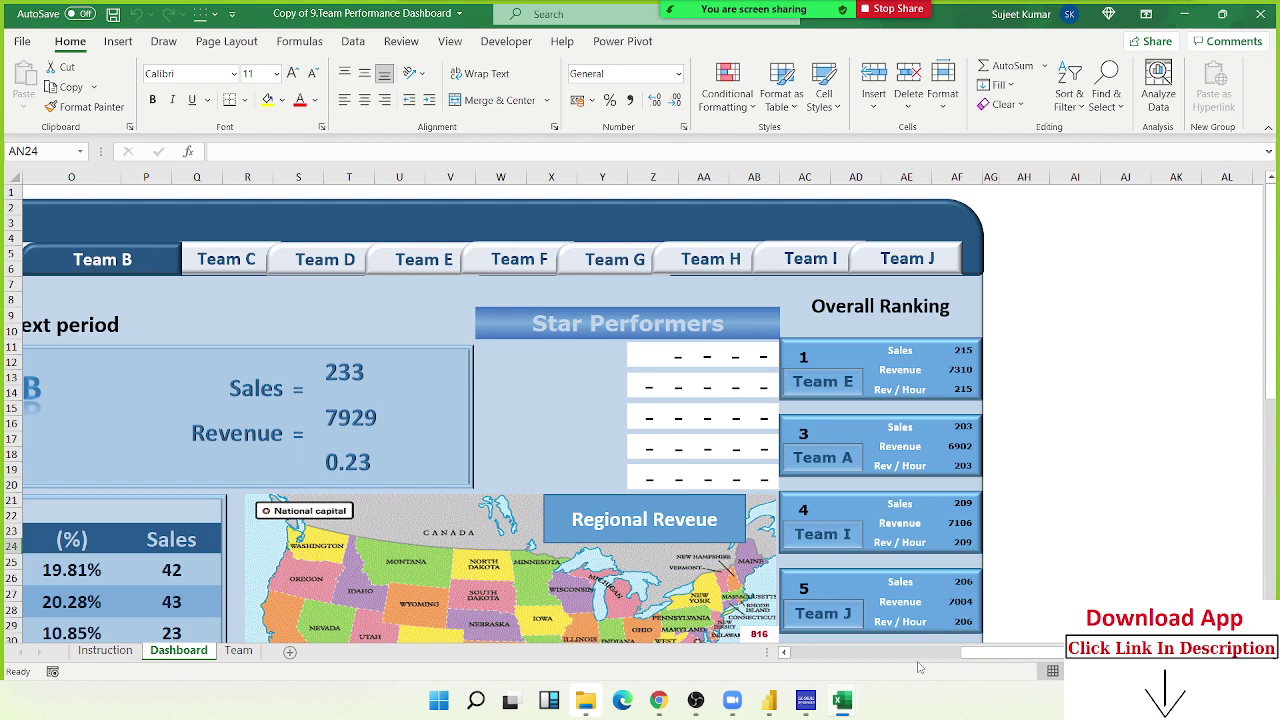
scroll(925, 655, left, 5)
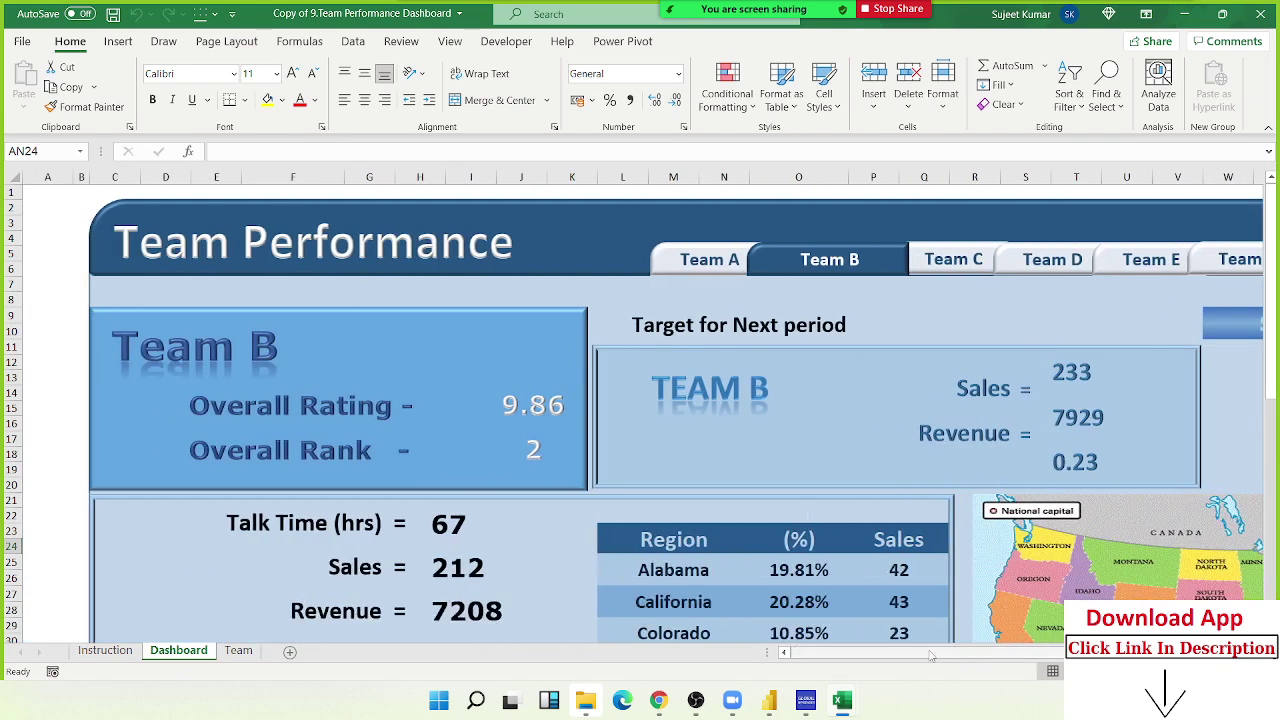
click(705, 260)
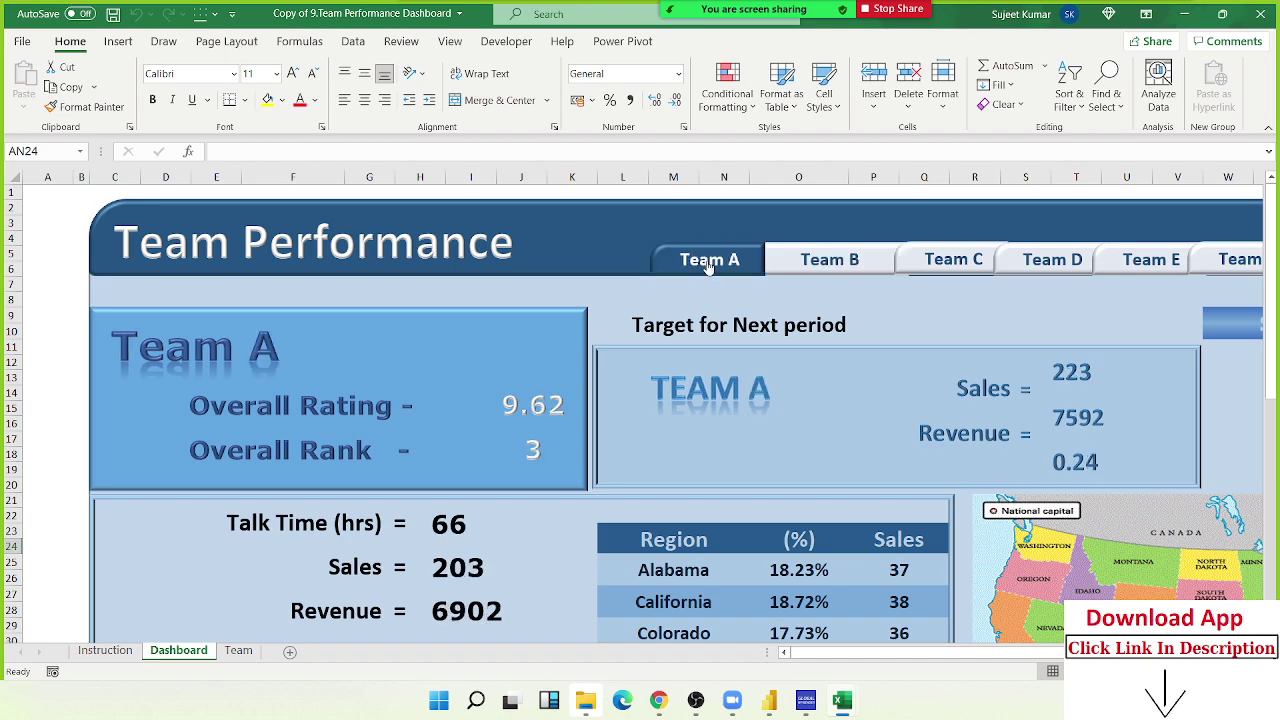
Scroll through the Team A dashboard to look over its figures.
scroll(710, 300, down, 2)
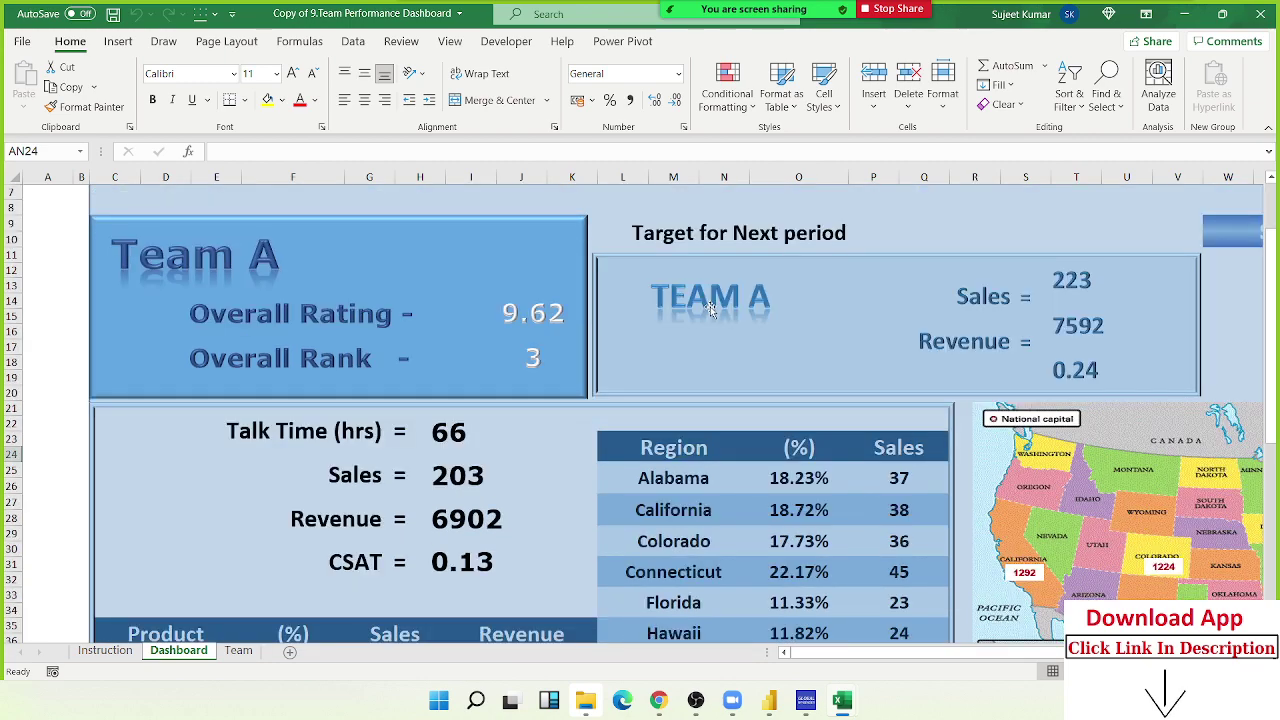
scroll(708, 315, down, 1)
scroll(708, 315, down, 1)
scroll(708, 315, down, 1)
scroll(708, 315, down, 1)
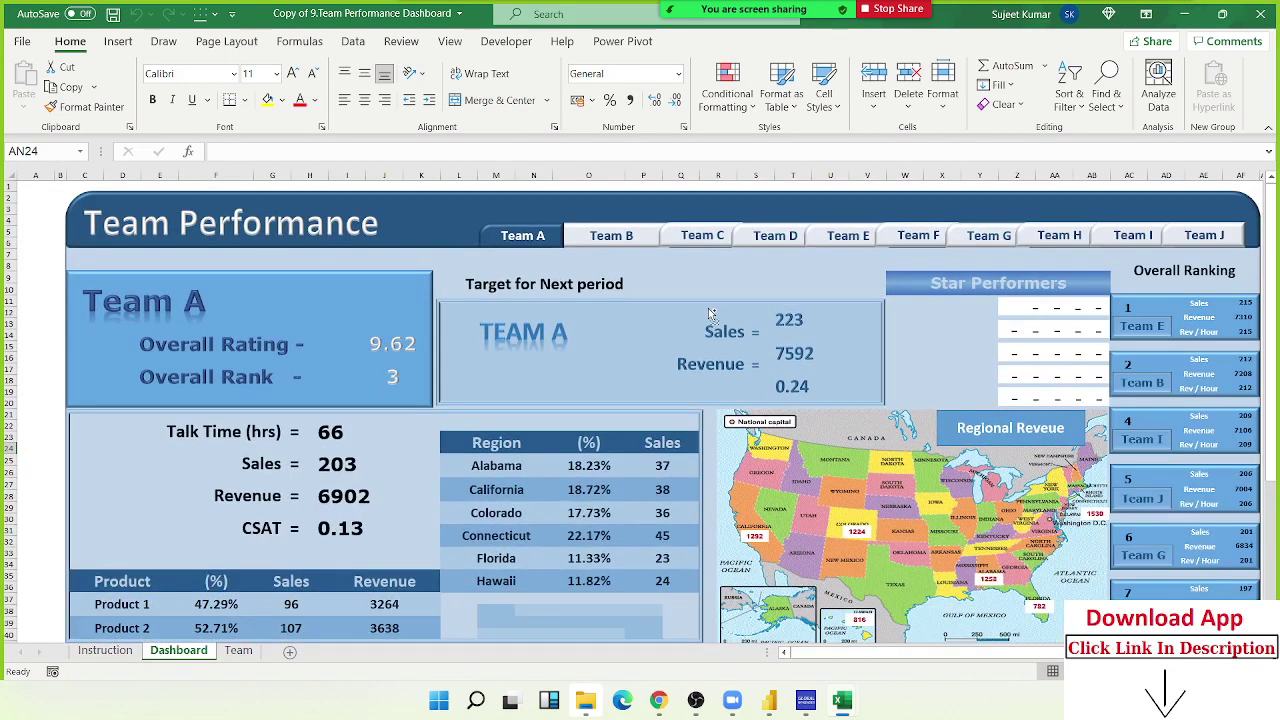
scroll(709, 314, right, 3)
scroll(709, 314, down, 1)
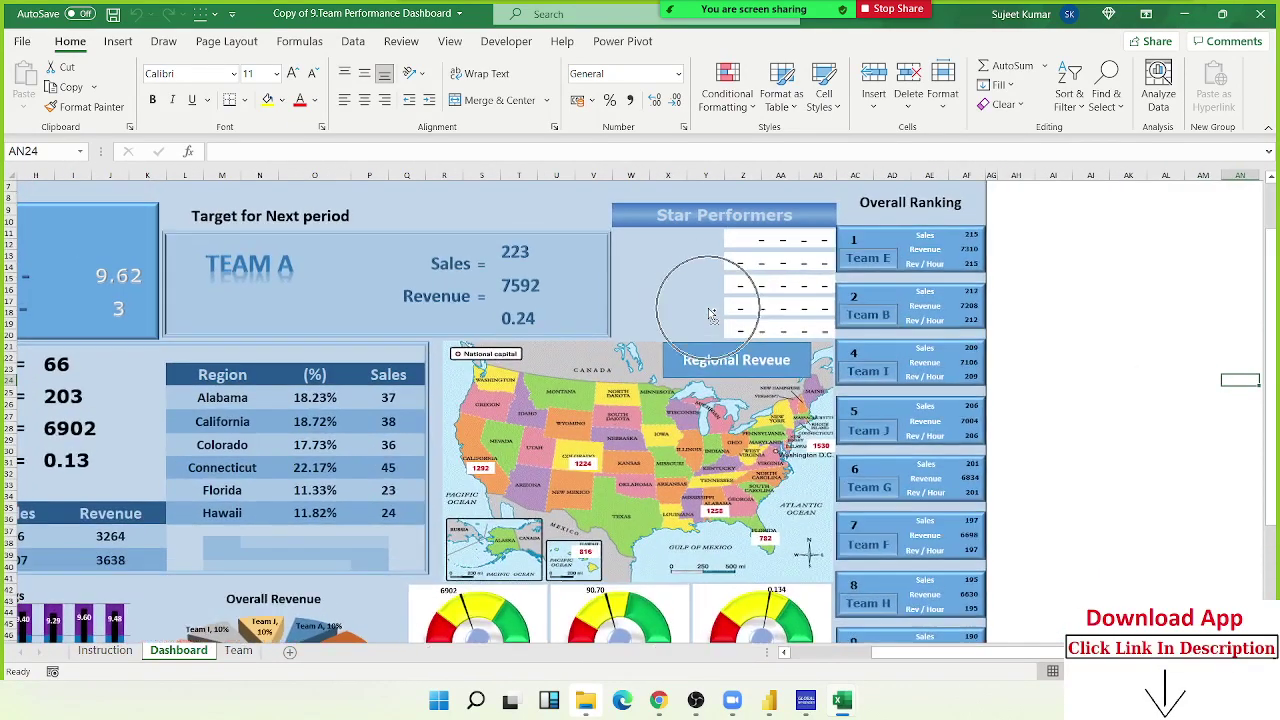
drag(925, 652, 814, 612)
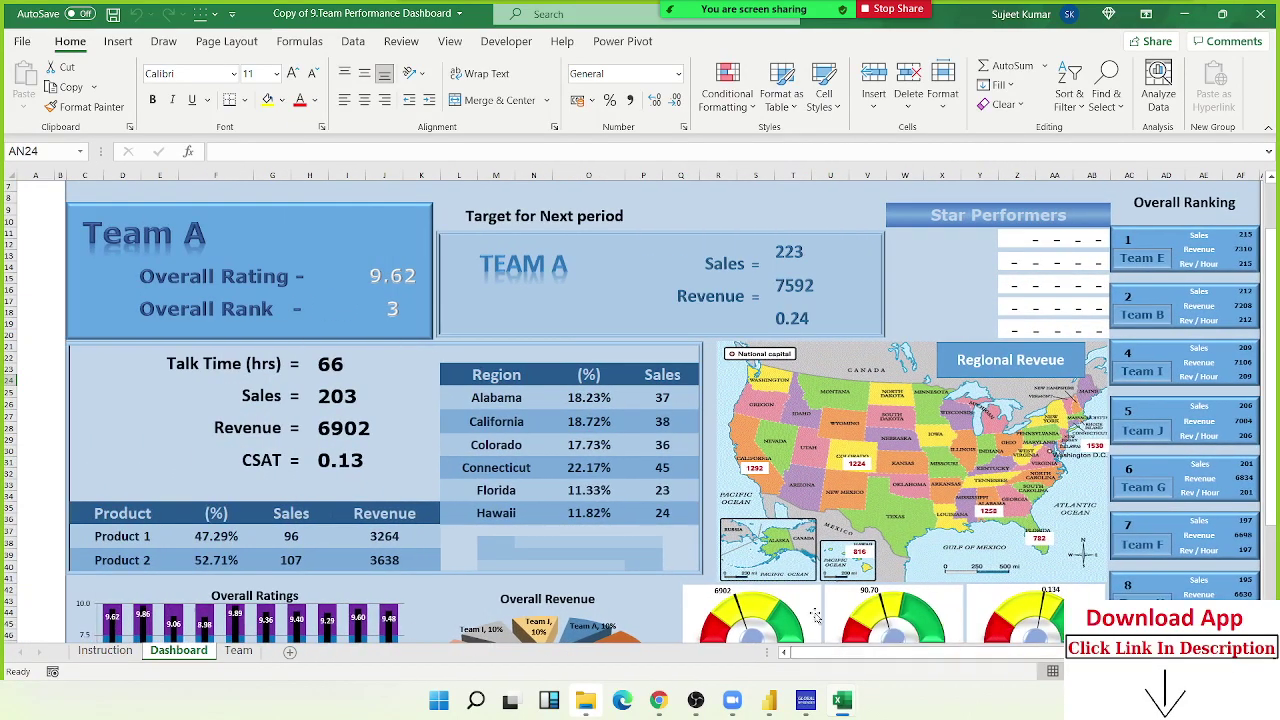
scroll(763, 510, up, 2)
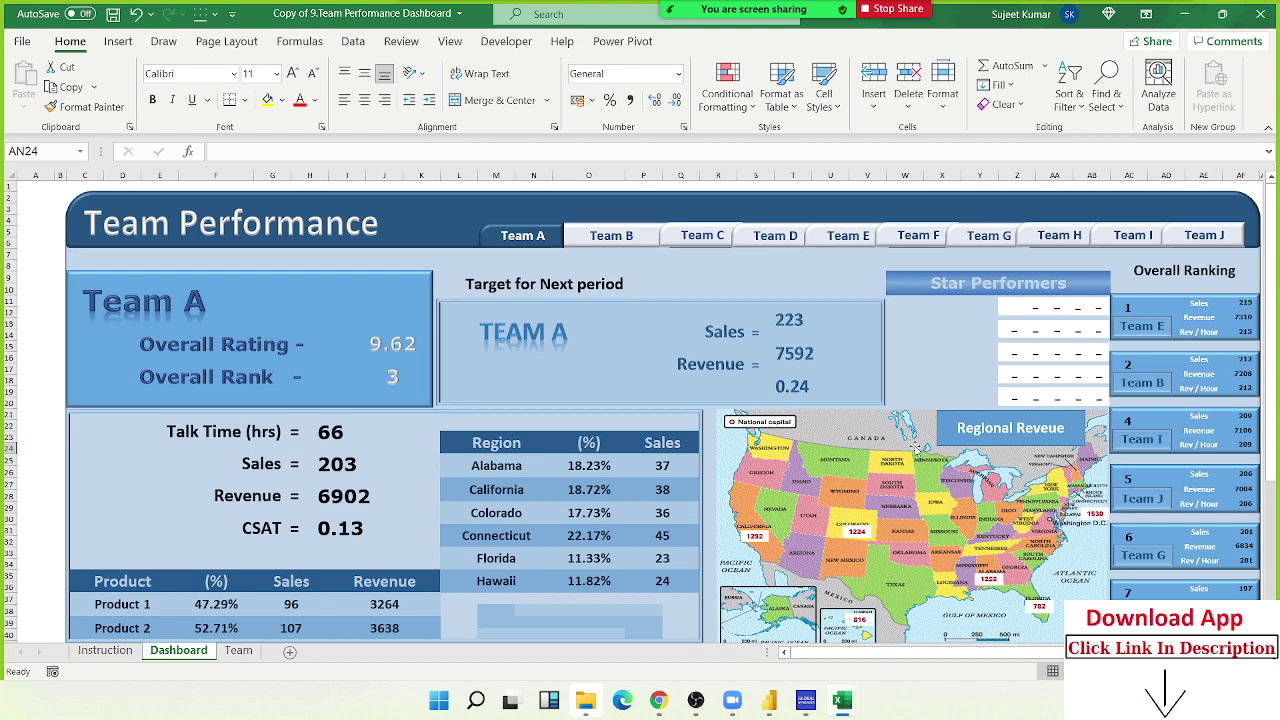
scroll(910, 450, down, 4)
scroll(913, 443, down, 2)
scroll(913, 443, up, 5)
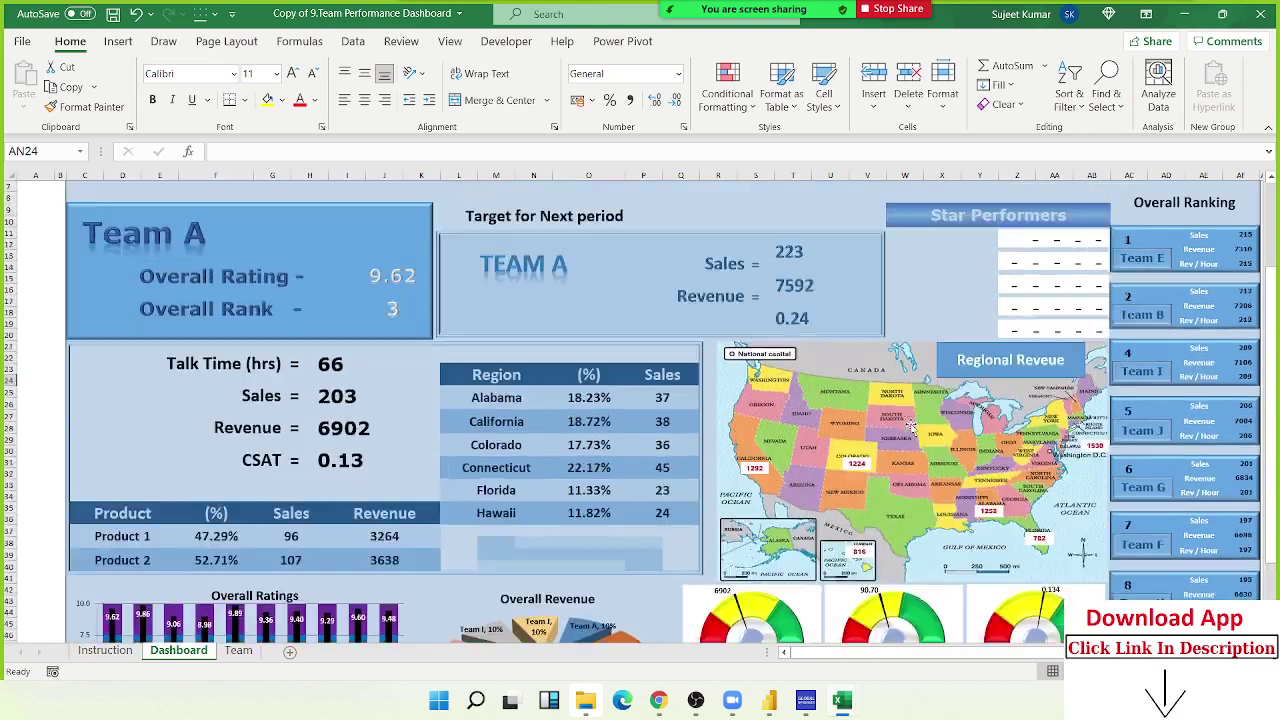
scroll(912, 427, up, 1)
Check the overall rankings for Teams A–J on the Team sheet.
click(238, 651)
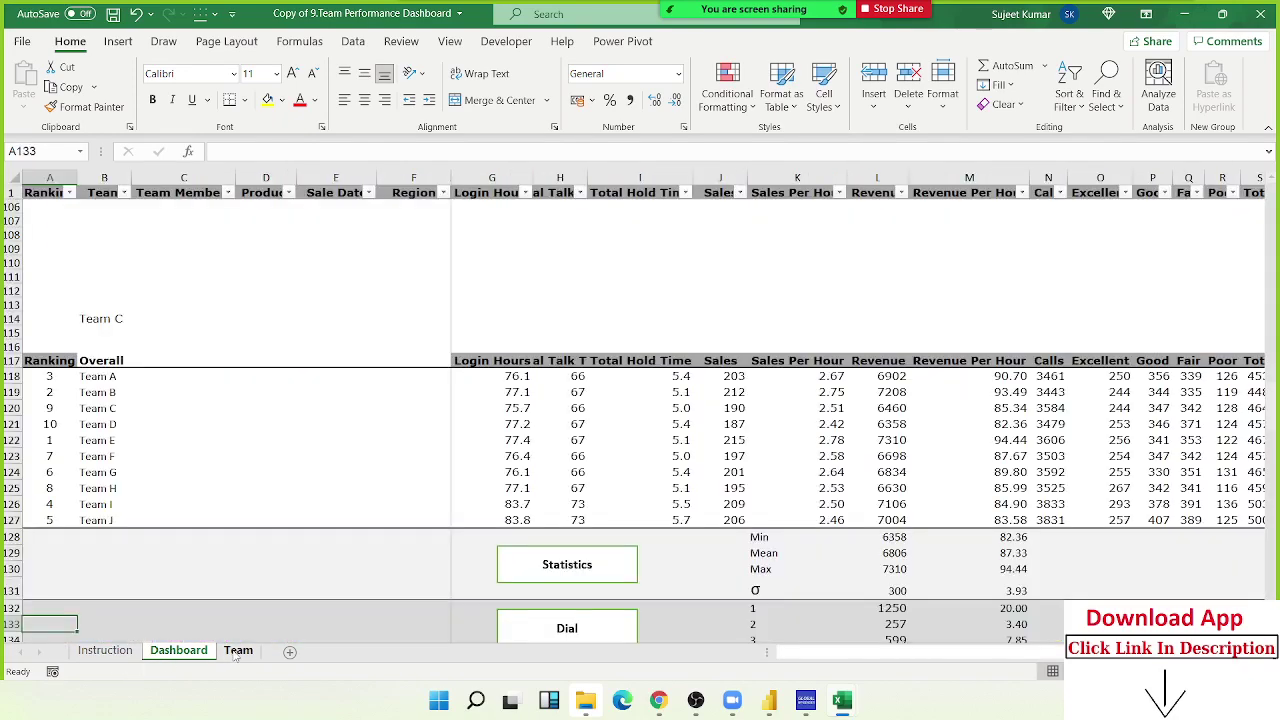
scroll(326, 428, down, 20)
scroll(326, 428, up, 10)
scroll(326, 428, up, 6)
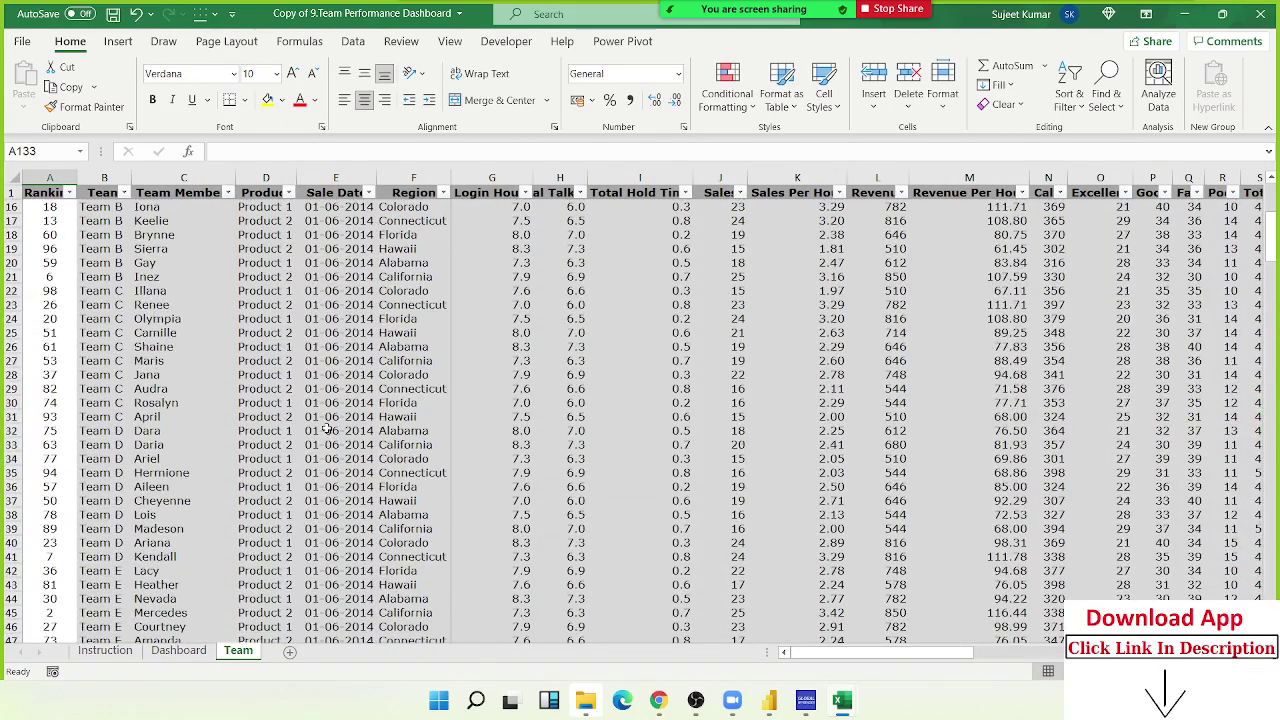
scroll(326, 428, up, 7)
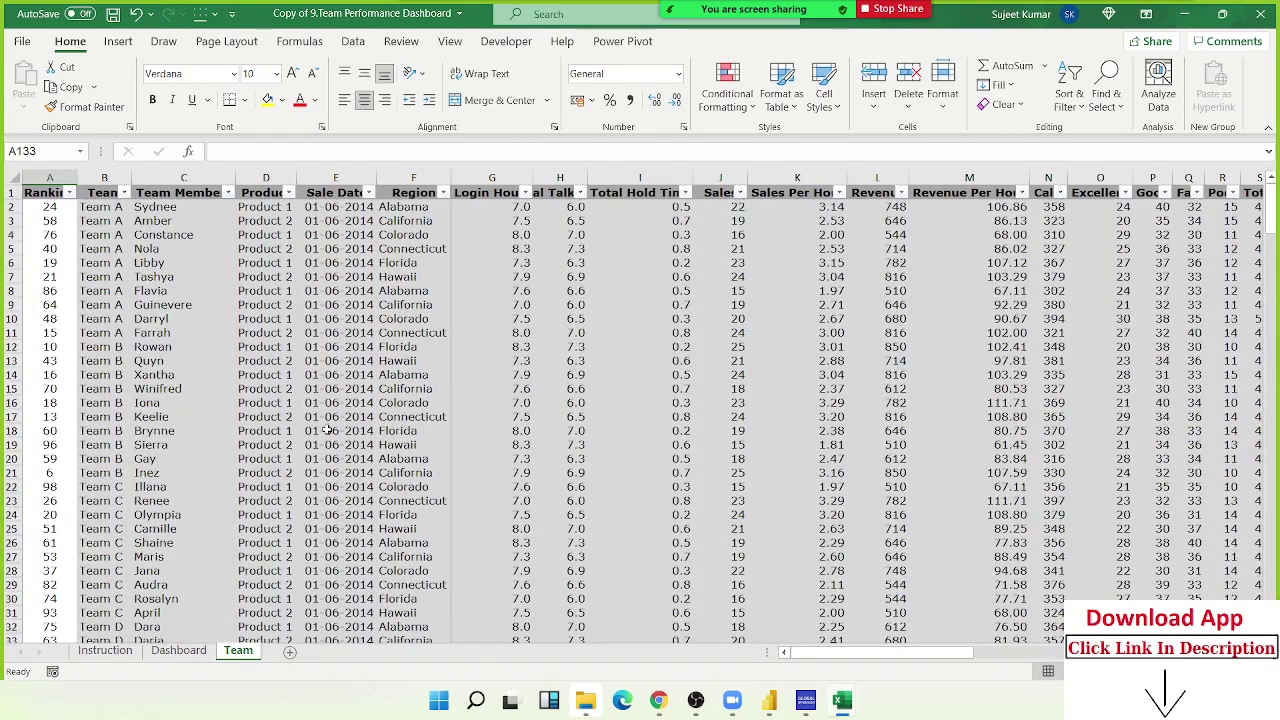
Return to the Dashboard and review Team A's rating 9.62, rank 3, sales 203, revenue 6902.
click(179, 650)
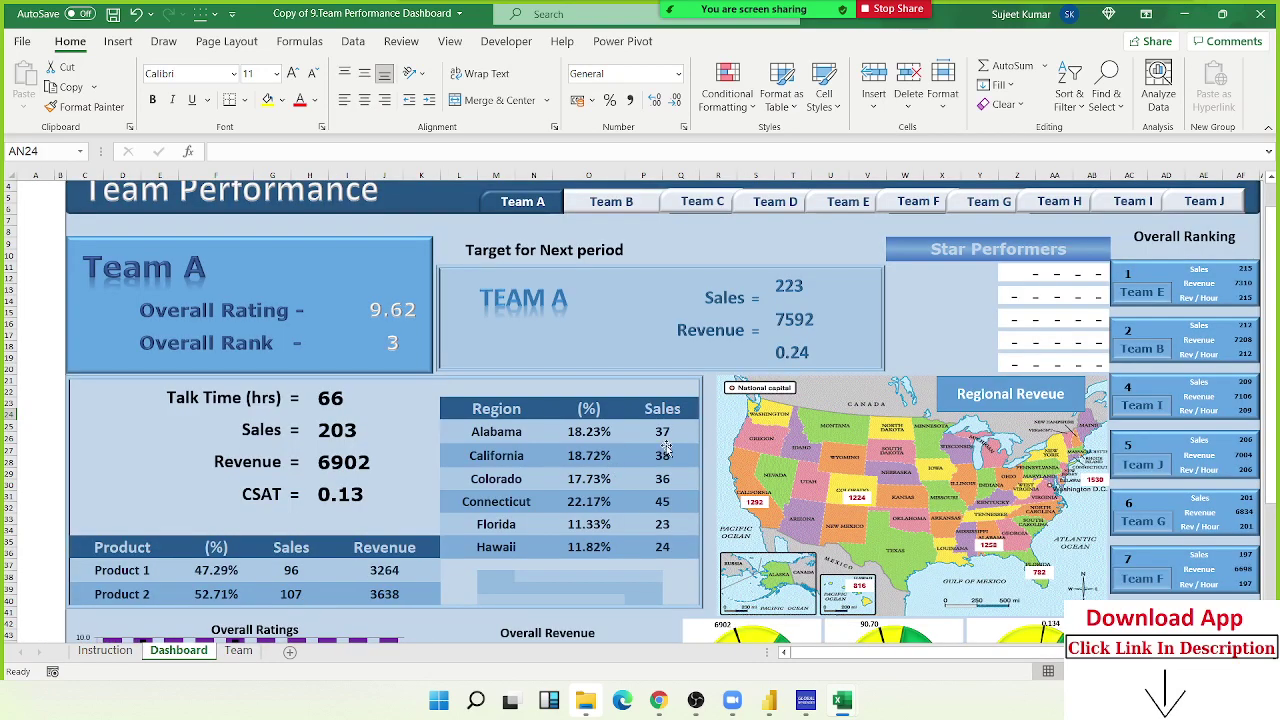
scroll(747, 444, down, 3)
scroll(906, 415, up, 2)
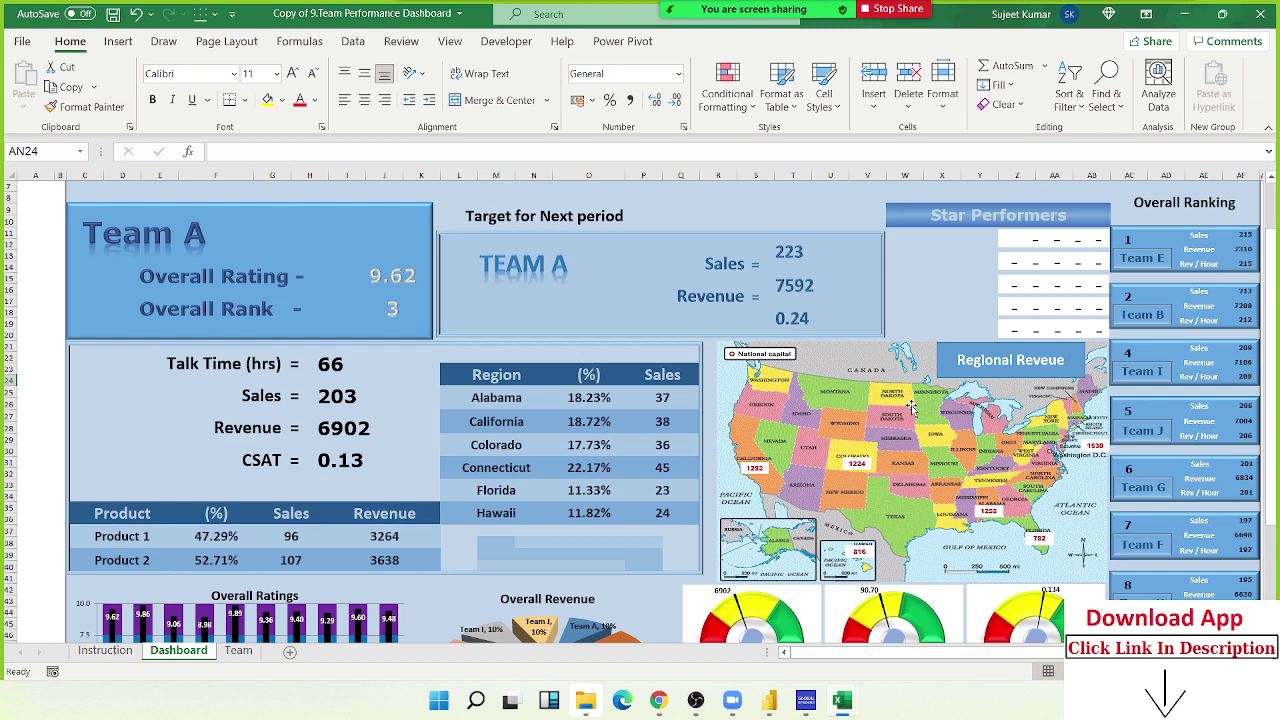
scroll(897, 440, up, 2)
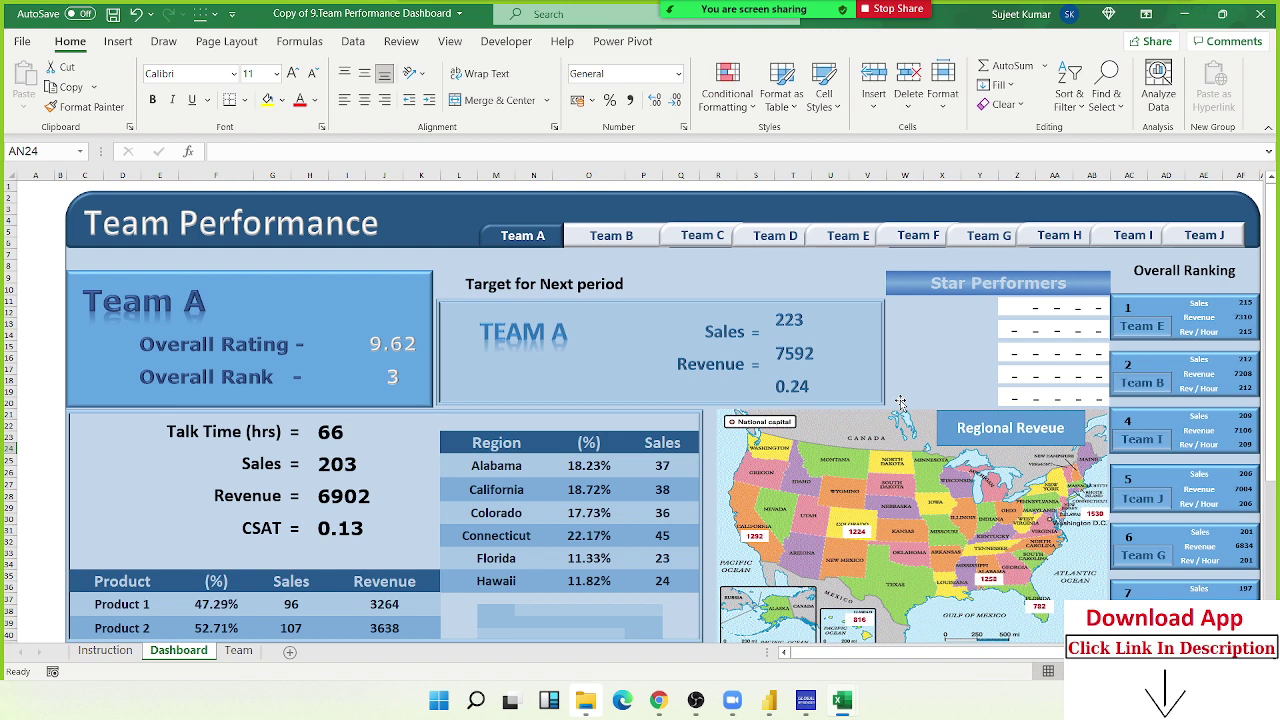
Show Team B's dashboard figures (rating 9.86, rank 2), then close the workbook window.
scroll(648, 568, down, 2)
scroll(648, 568, down, 3)
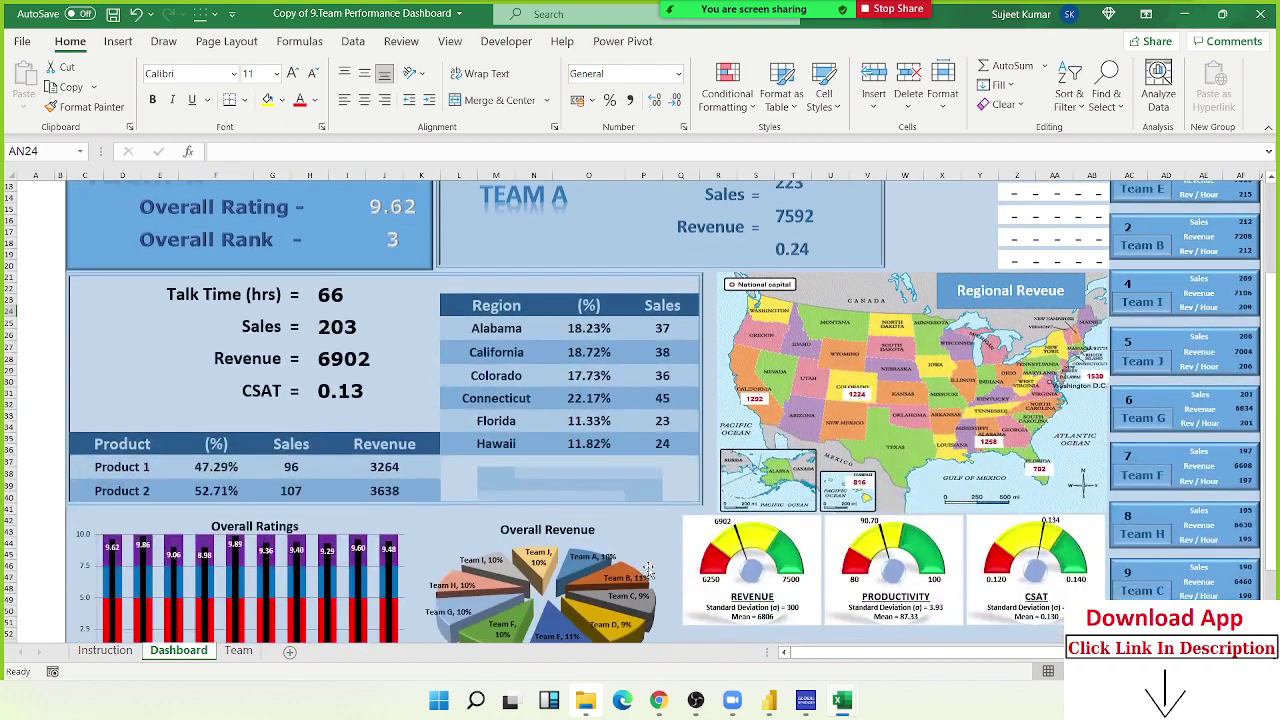
scroll(648, 568, down, 1)
scroll(648, 568, down, 3)
scroll(650, 567, down, 1)
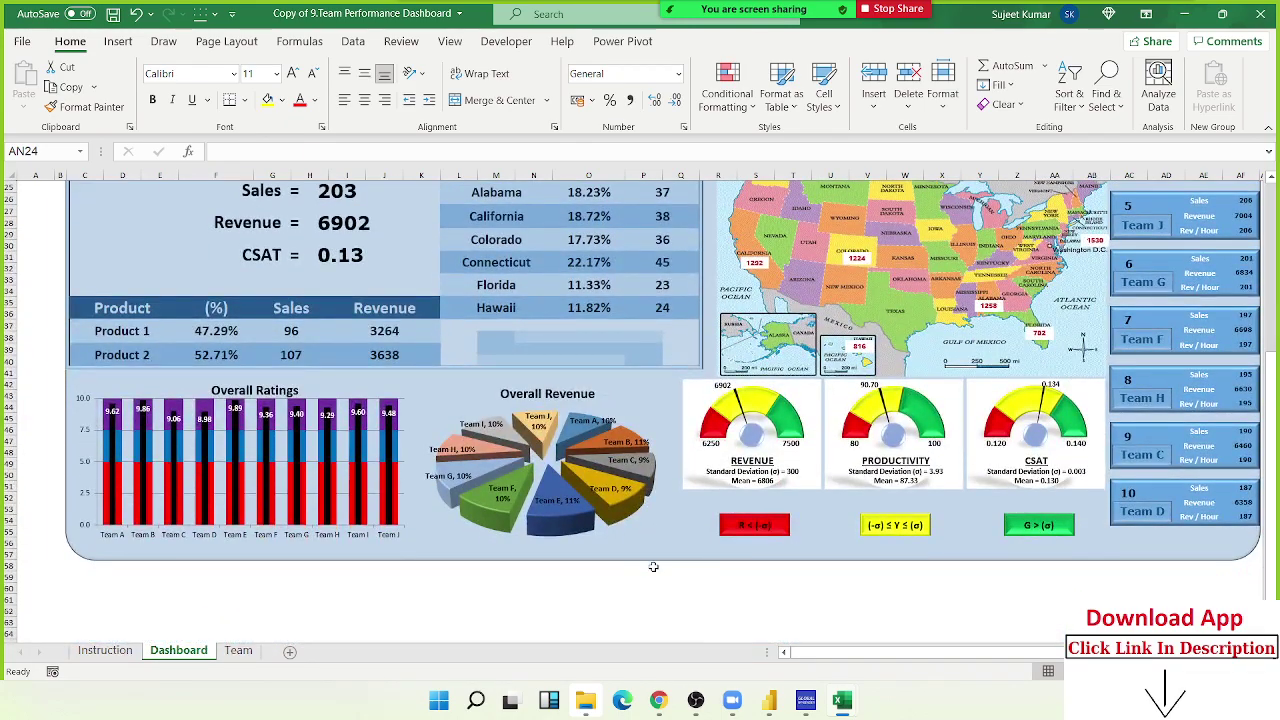
scroll(653, 567, up, 4)
scroll(653, 567, up, 1)
scroll(653, 568, up, 2)
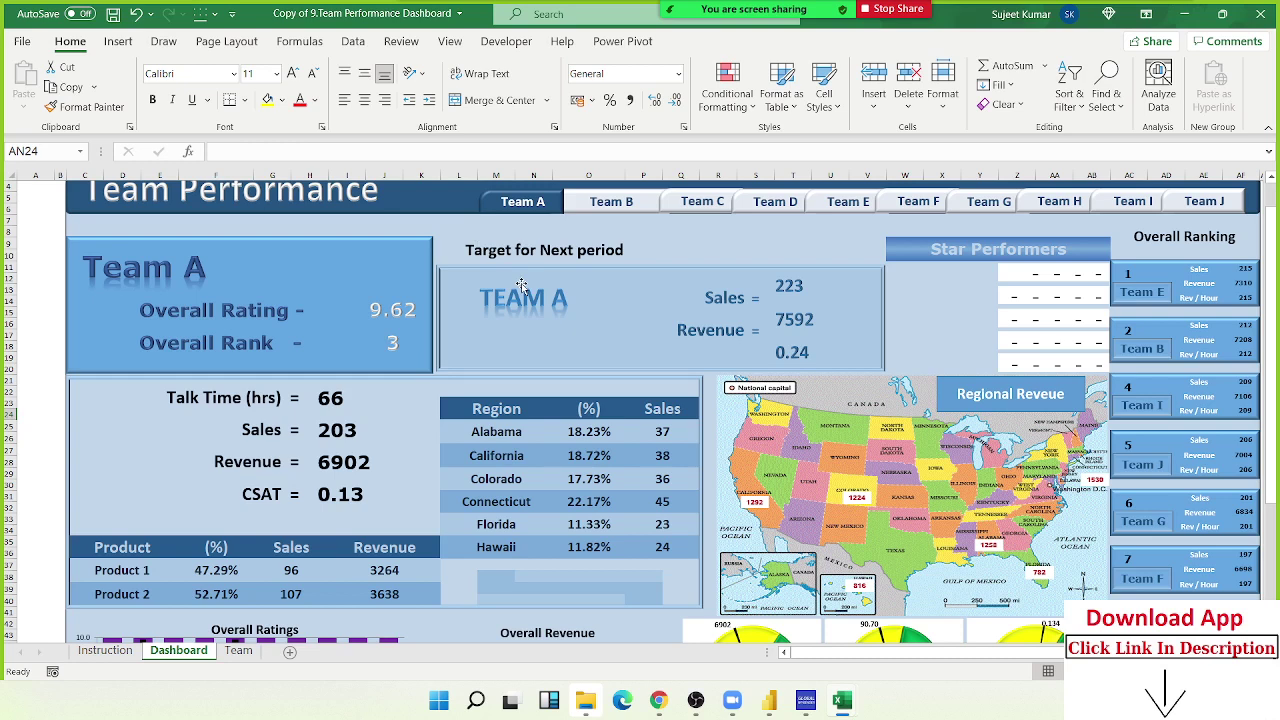
click(622, 204)
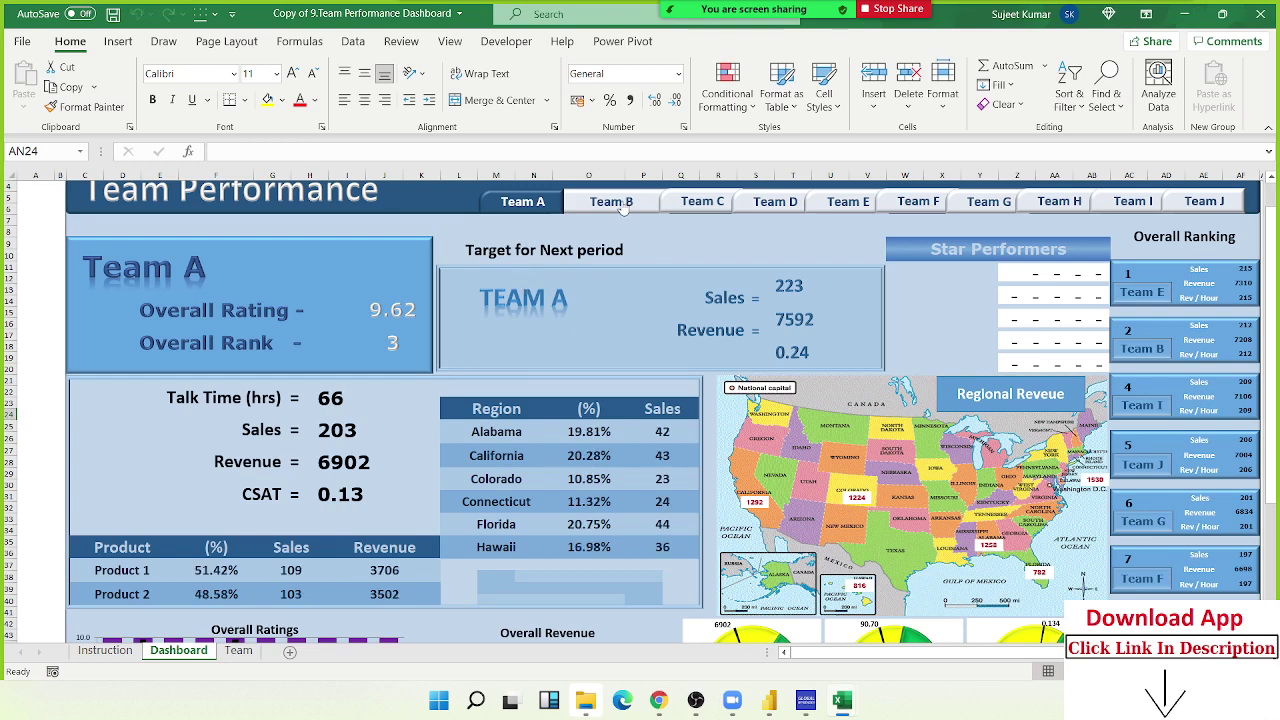
click(622, 204)
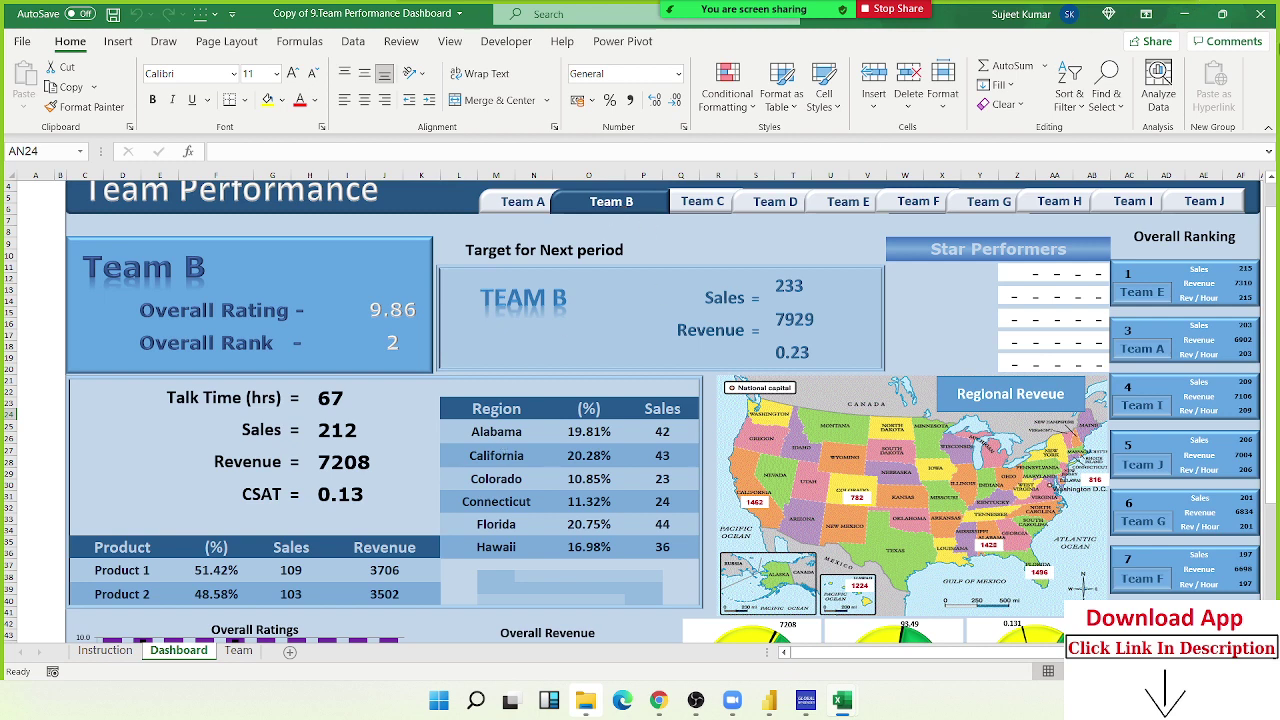
click(1272, 26)
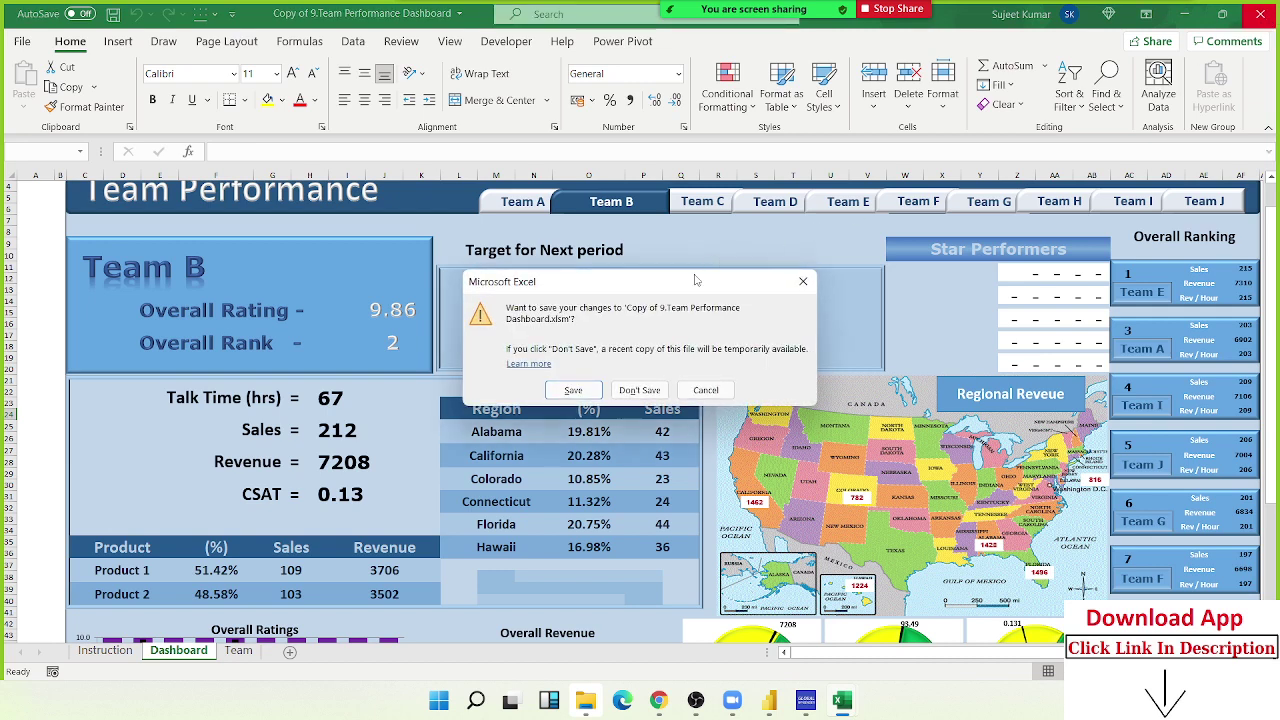
Close the dashboard workbook with Don't Save, returning to Book1's Sheet2.
click(652, 389)
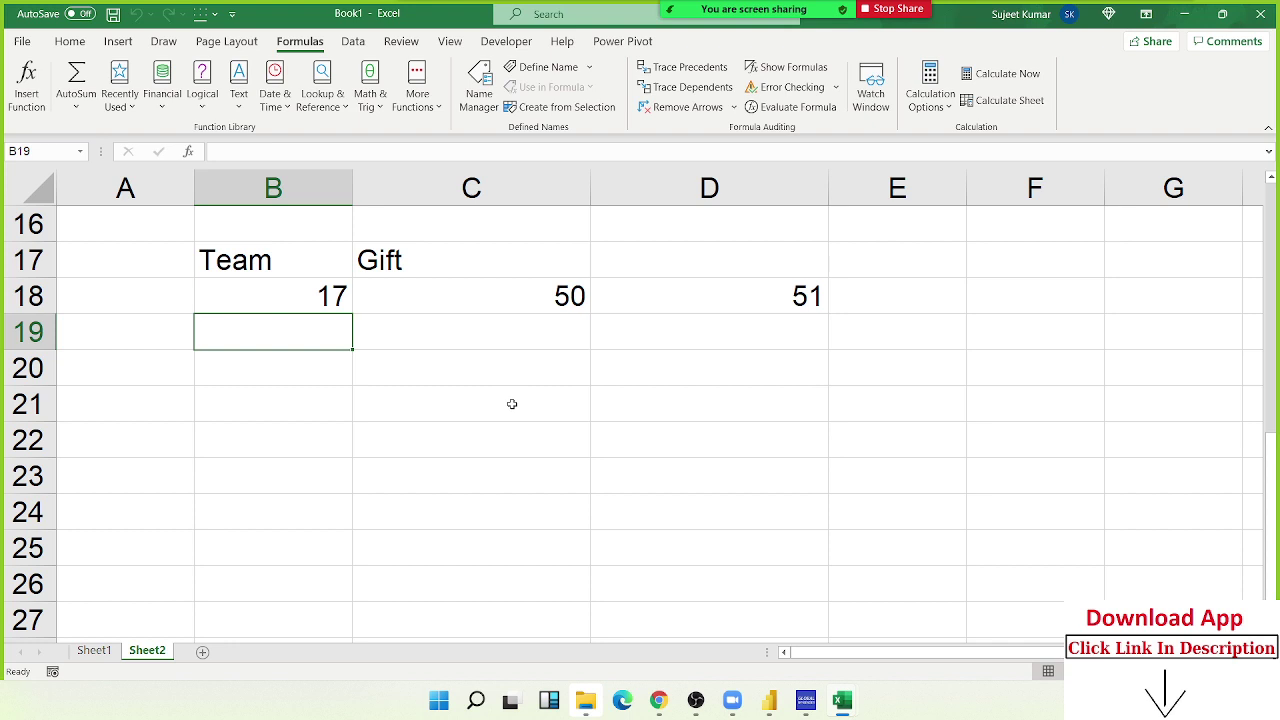
Move from Sheet2 to Book1's Sheet1 with its 25000, -6000, 6000 and 31000 figures.
scroll(483, 371, up, 1)
scroll(410, 480, down, 1)
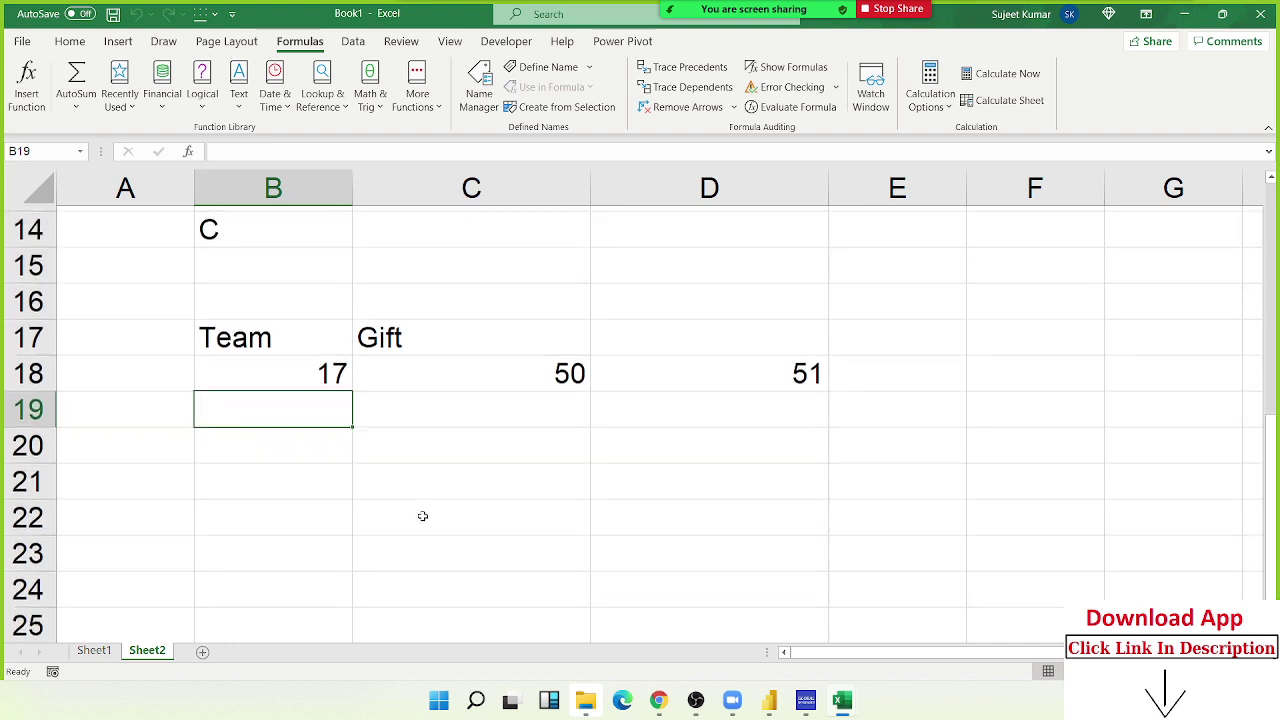
scroll(422, 516, down, 1)
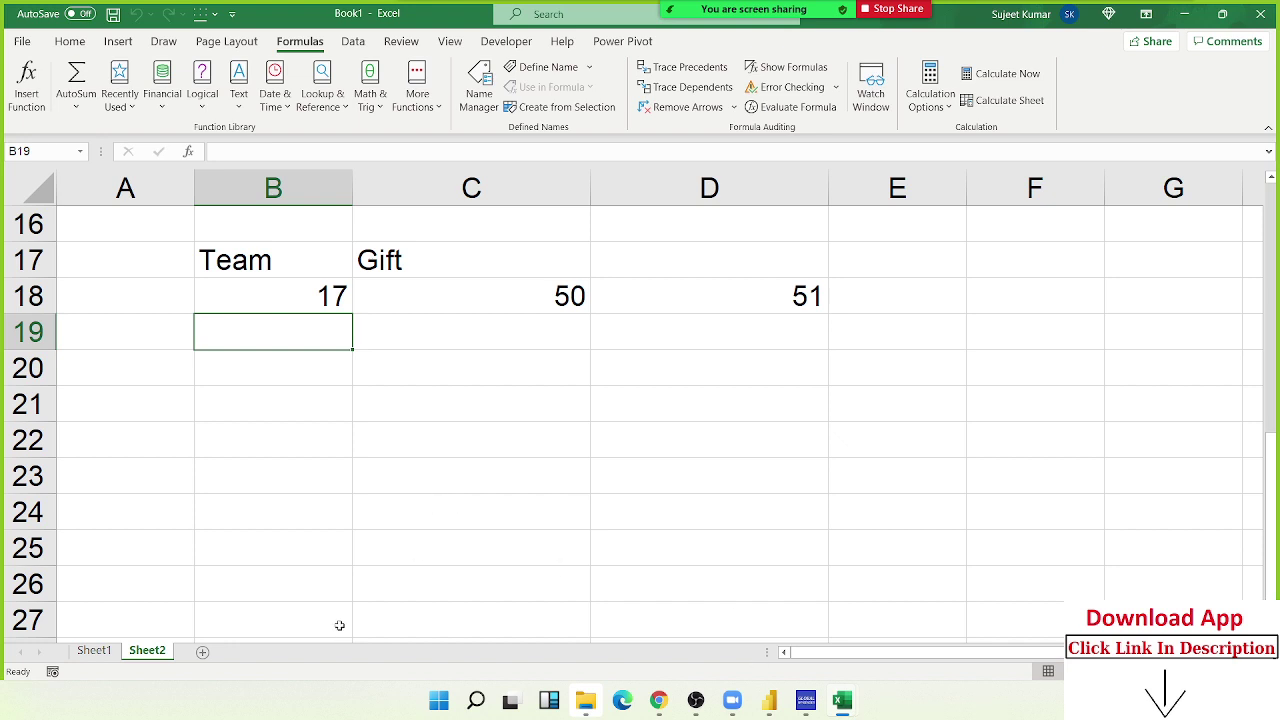
click(94, 651)
mouse_move(842, 700)
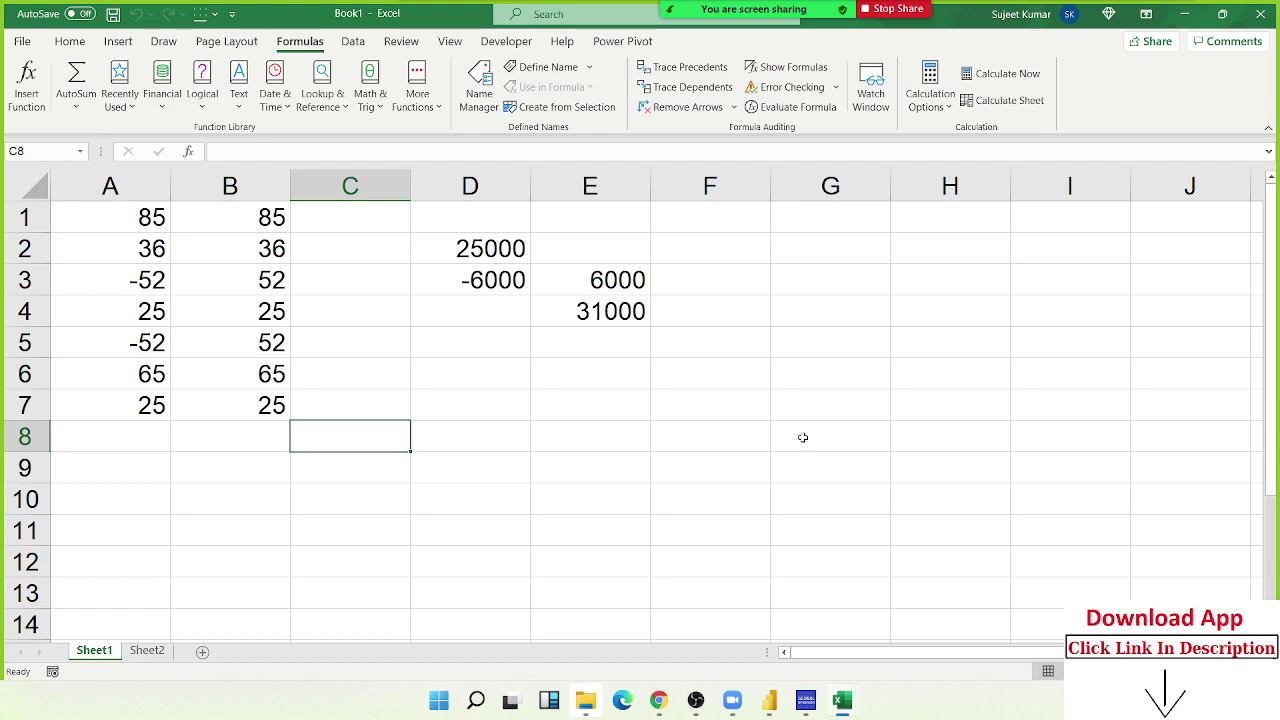
Reopen Copy of 9.Team Performance Dashboard from Recent and zoom out on Team G's dashboard.
click(12, 38)
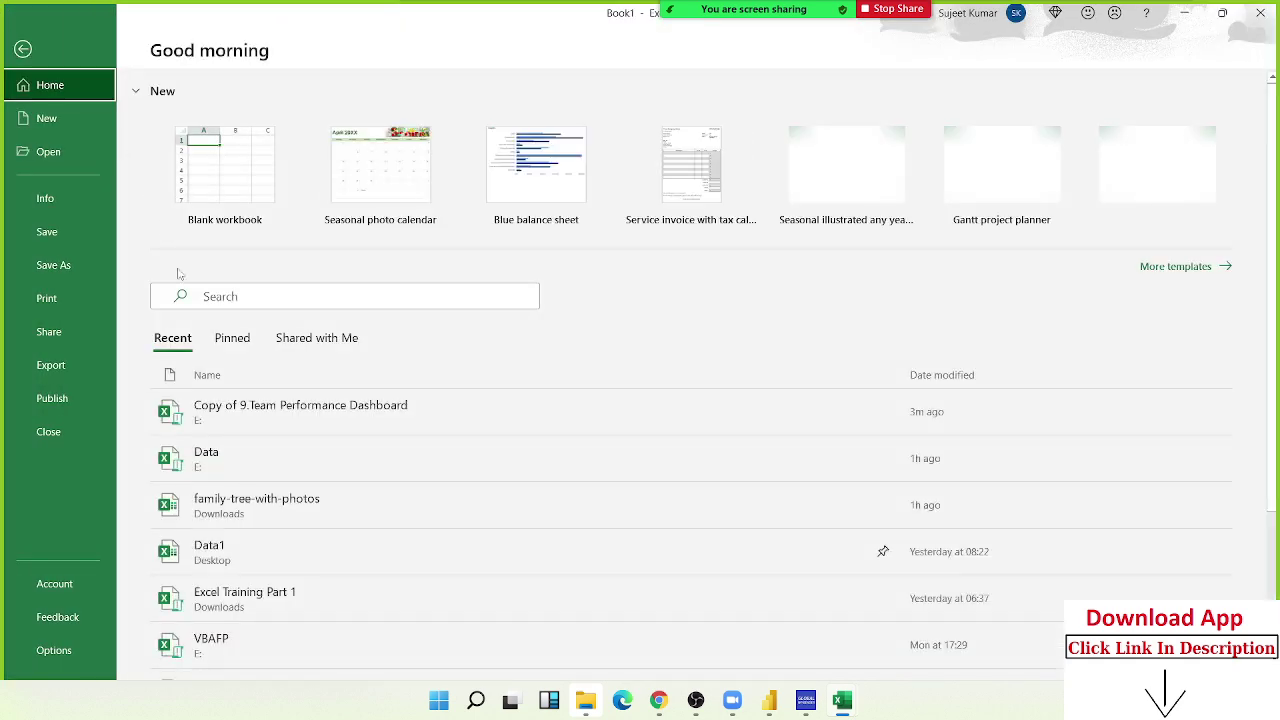
click(216, 411)
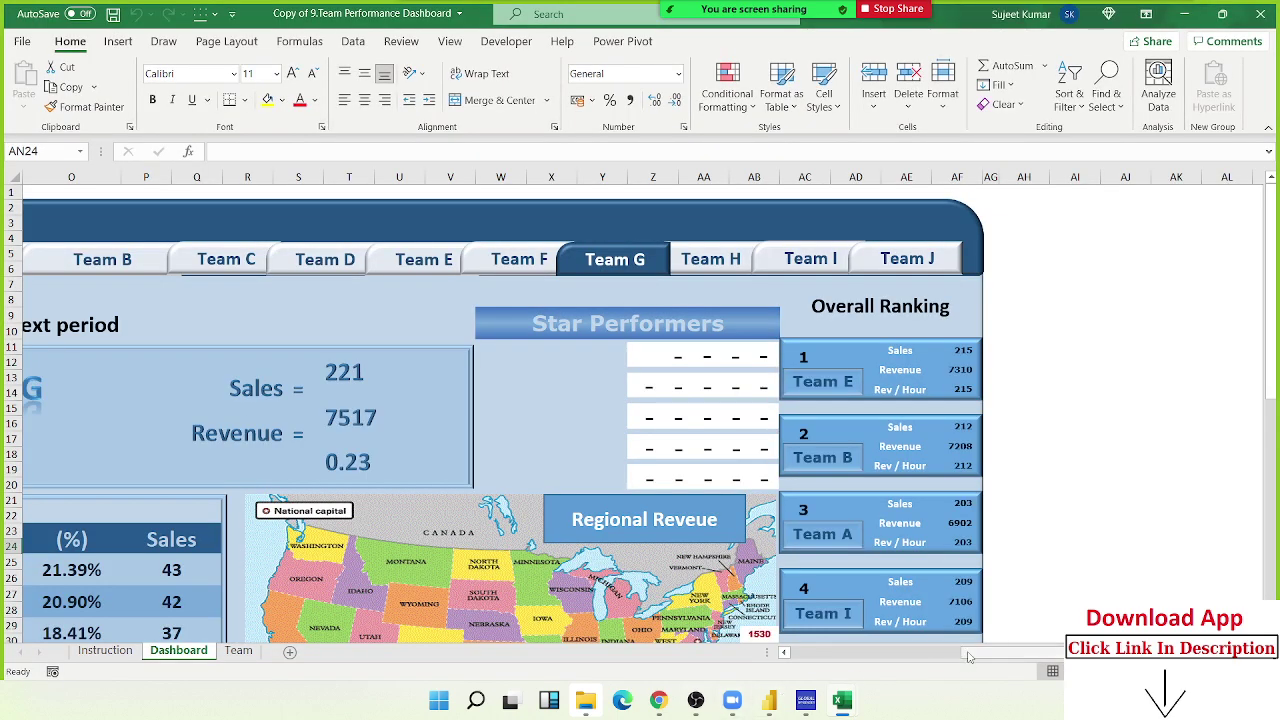
drag(968, 656, 815, 572)
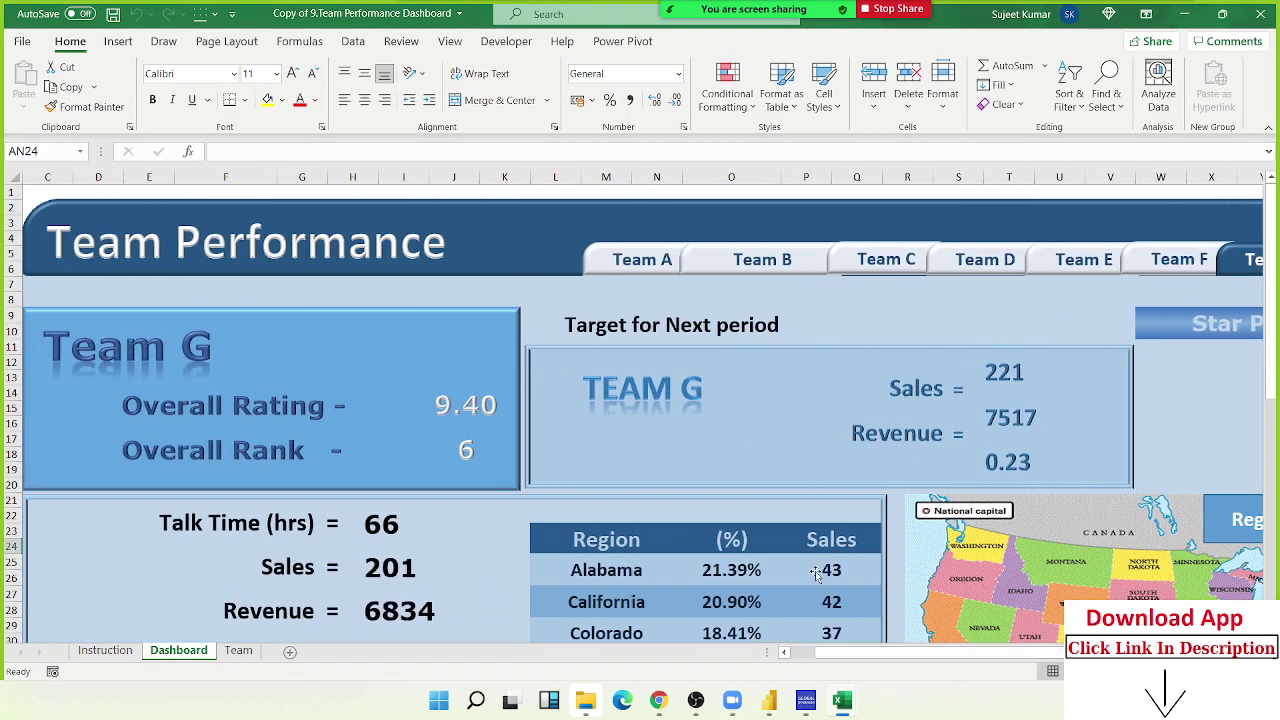
scroll(815, 572, down, 1)
scroll(810, 568, down, 2)
scroll(805, 565, down, 1)
Inspect Team G's next-period targets, selecting the Revenue 7517 shape and the target panel.
scroll(798, 562, down, 1)
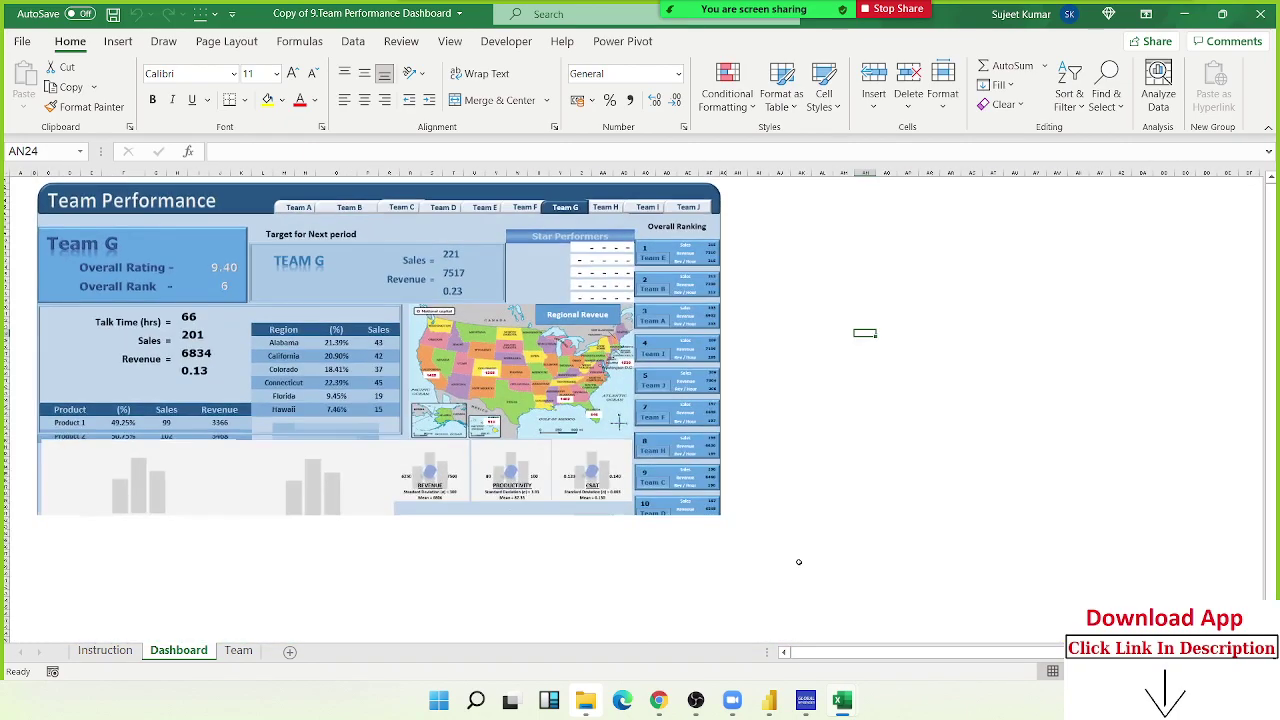
scroll(798, 562, up, 1)
scroll(798, 562, up, 1)
scroll(797, 561, down, 2)
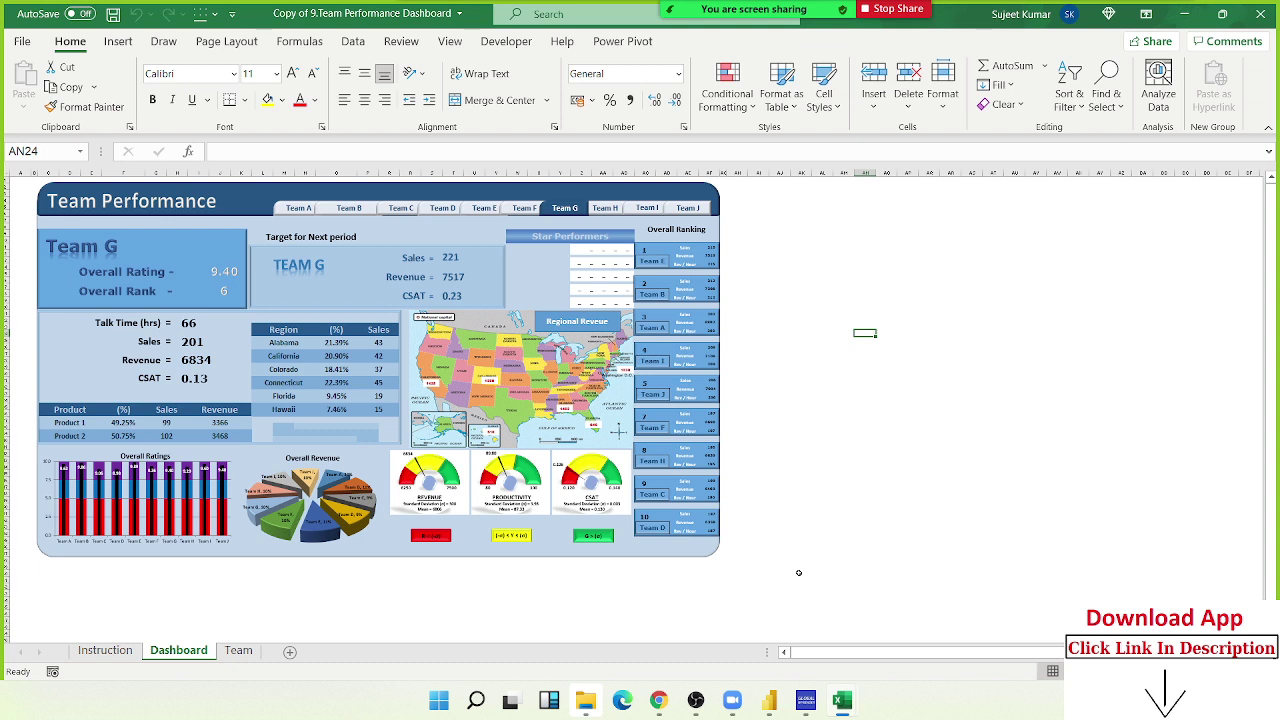
click(441, 280)
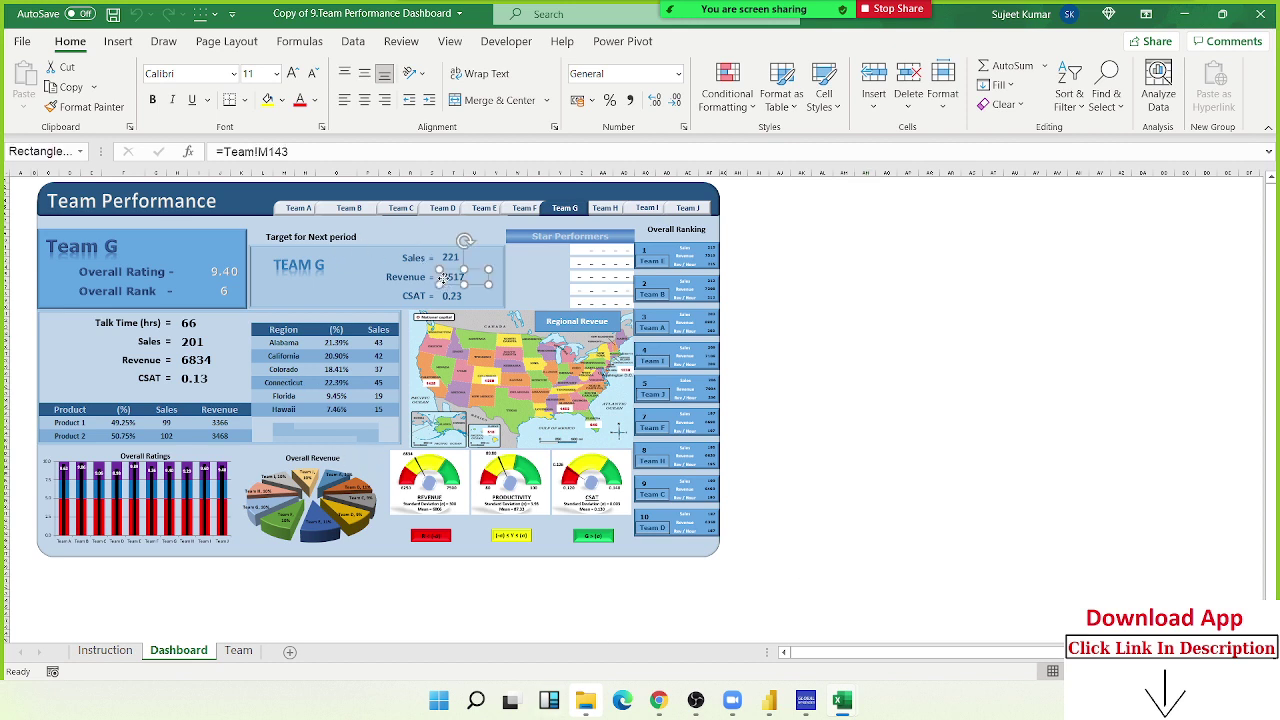
click(287, 292)
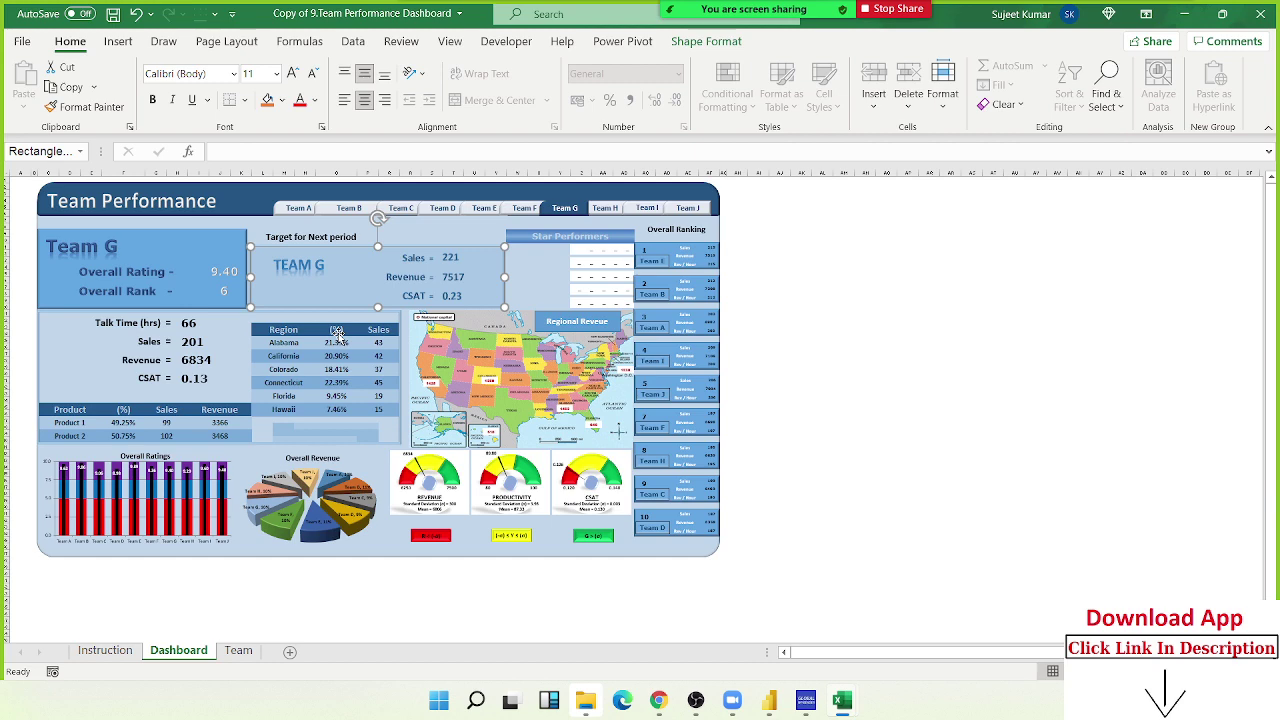
Bring Book1 forward and add a new empty Sheet3 after Sheet1 and Sheet2.
click(1260, 14)
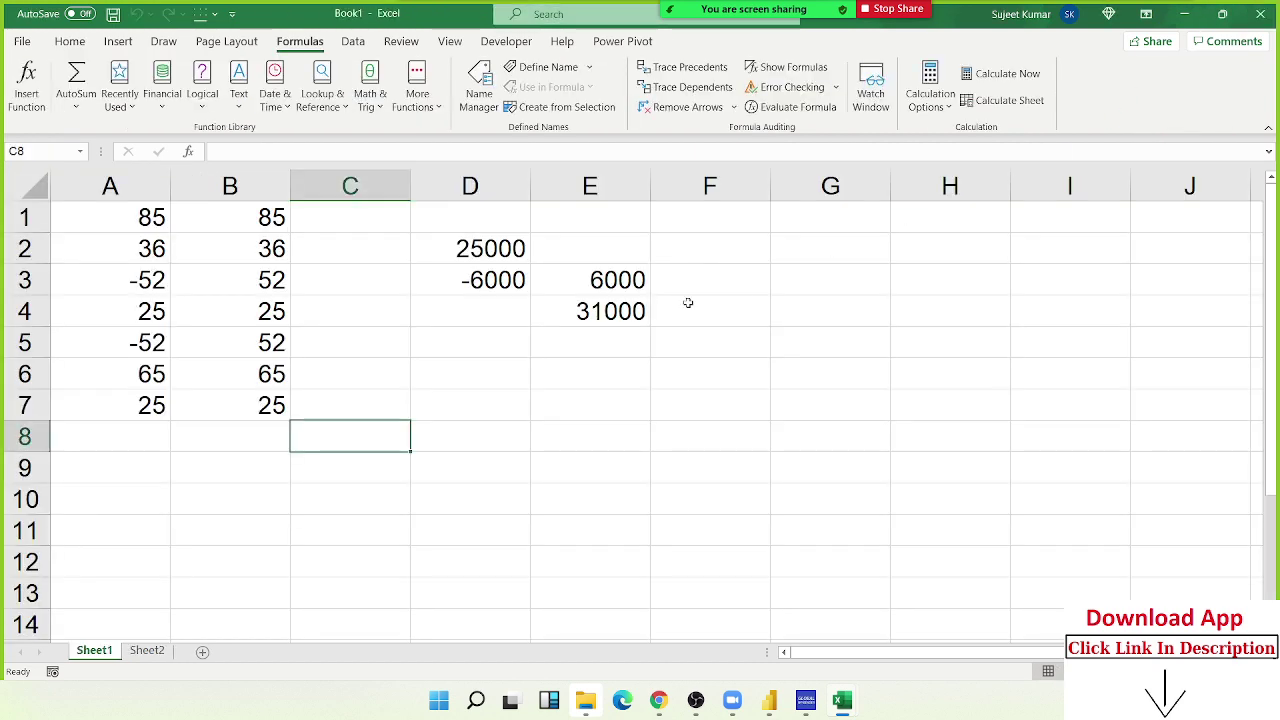
click(558, 366)
click(147, 650)
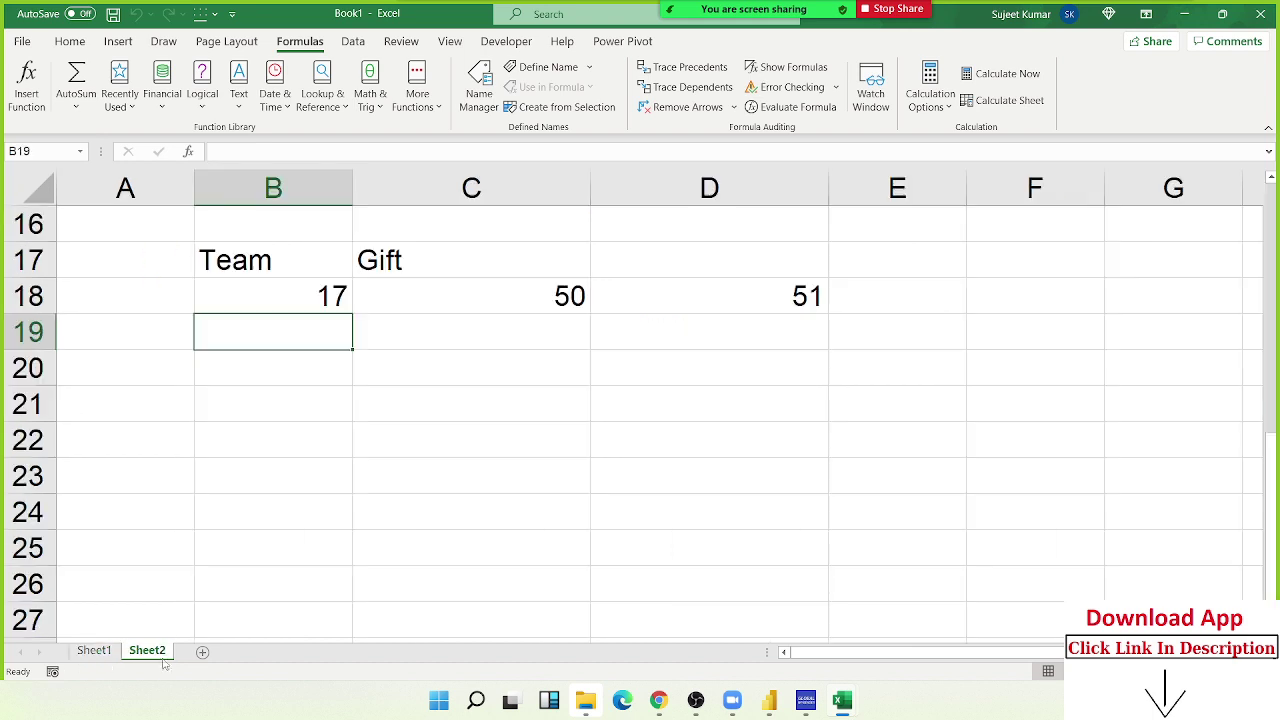
click(203, 651)
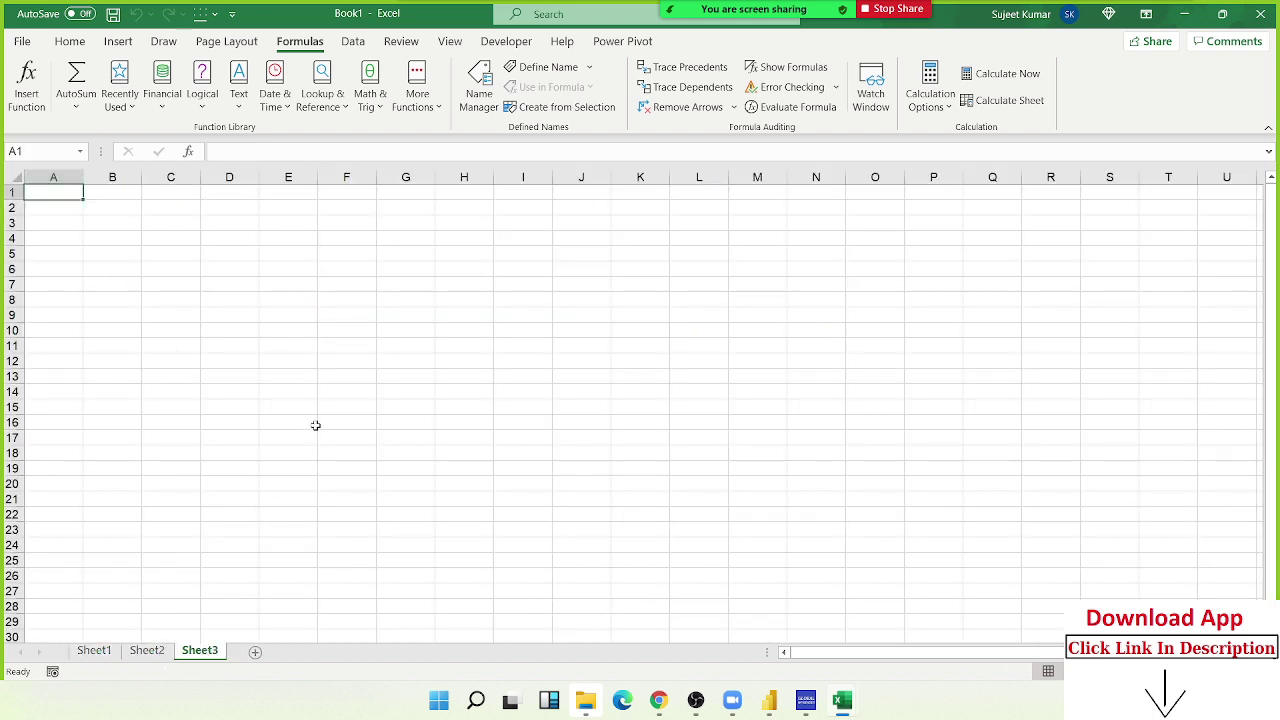
ctrl+scroll(315, 426, up, 4)
ctrl+scroll(316, 428, up, 2)
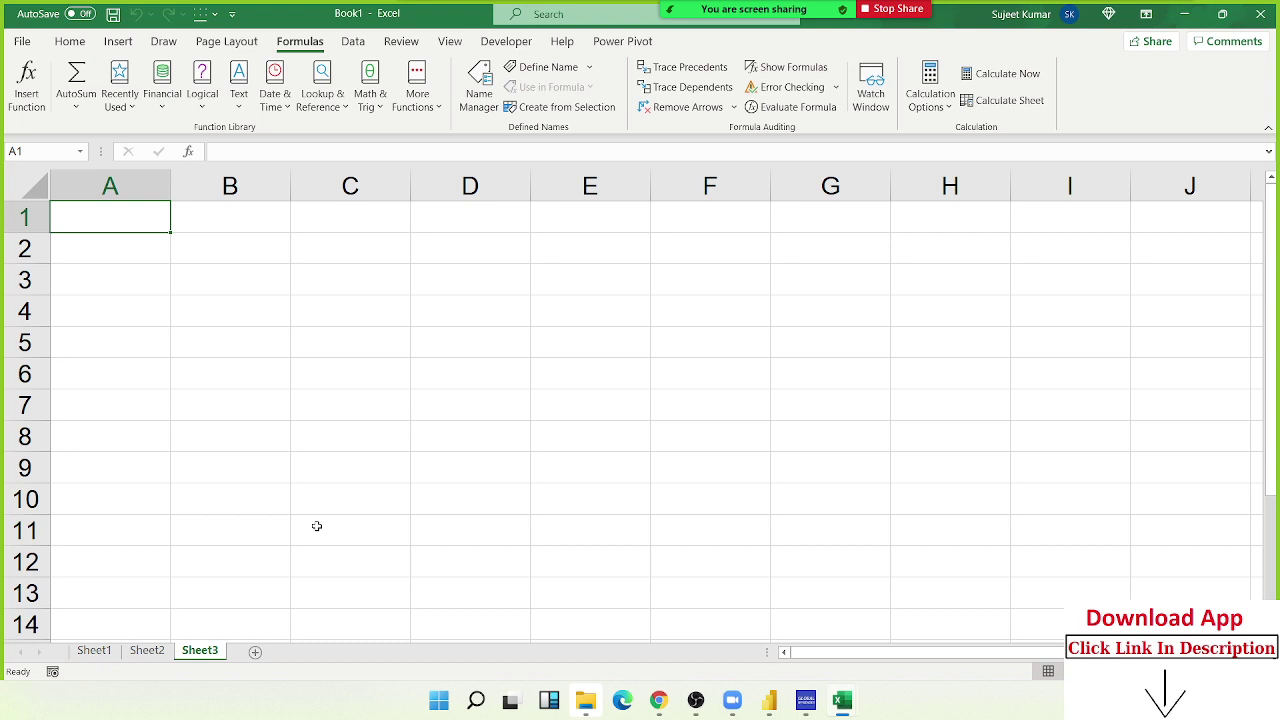
key(Delete)
Cycle through the File, Home and Insert ribbon tabs, ending on Home.
click(24, 45)
click(24, 48)
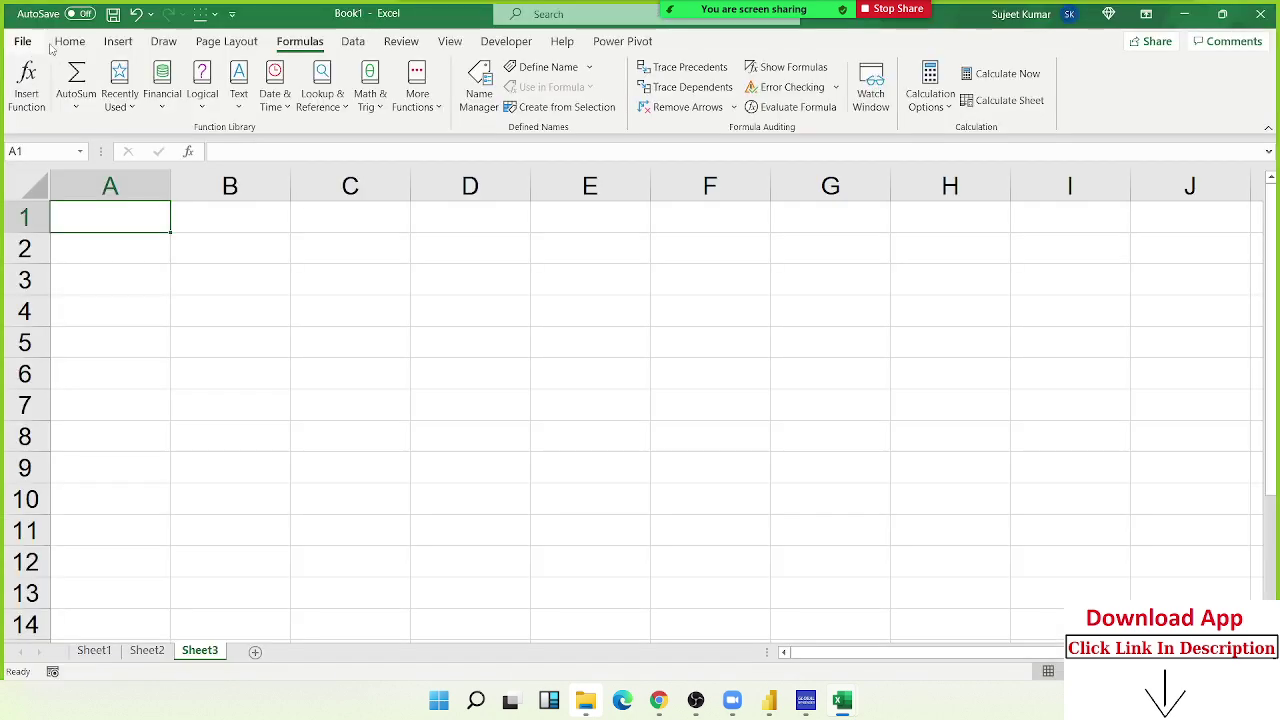
click(70, 44)
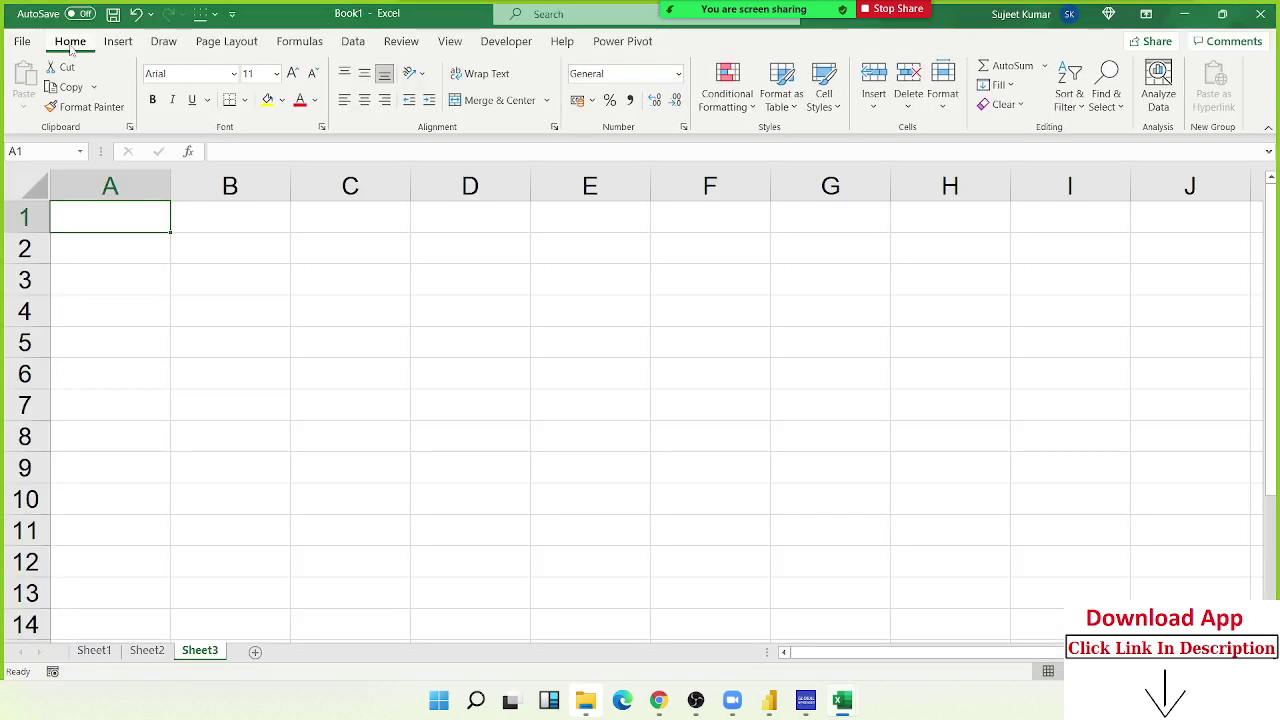
click(117, 44)
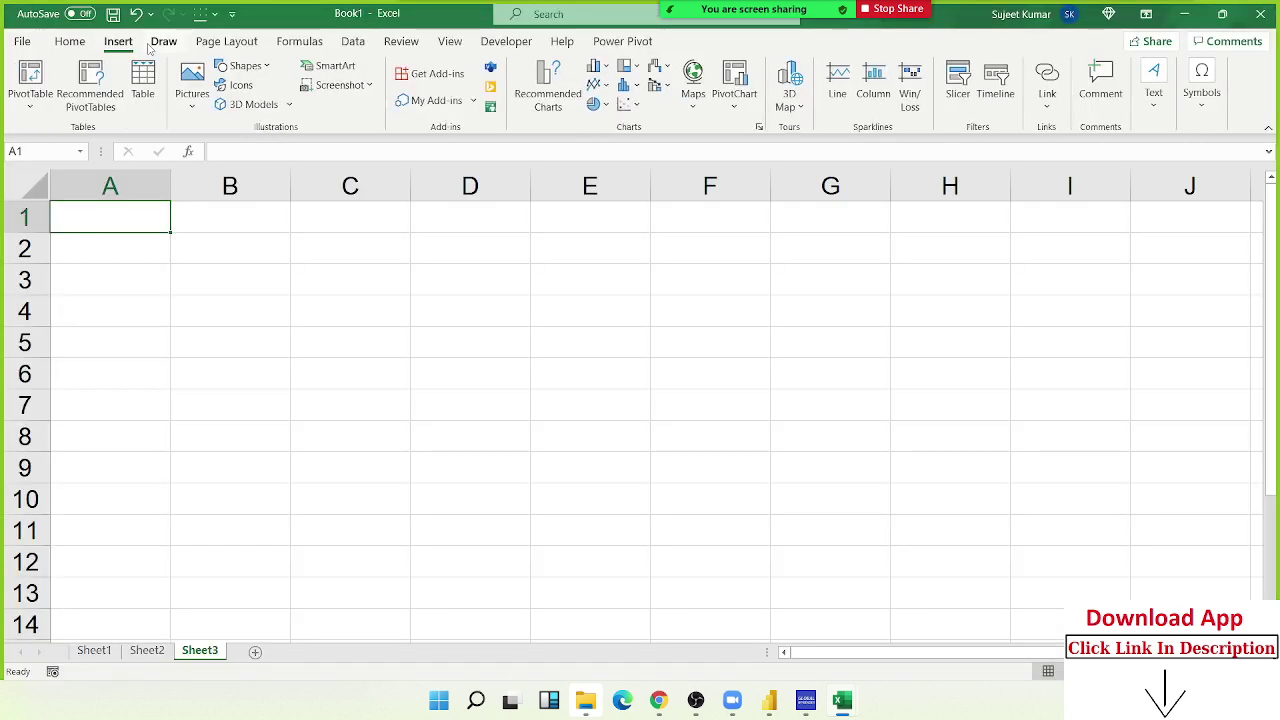
click(72, 44)
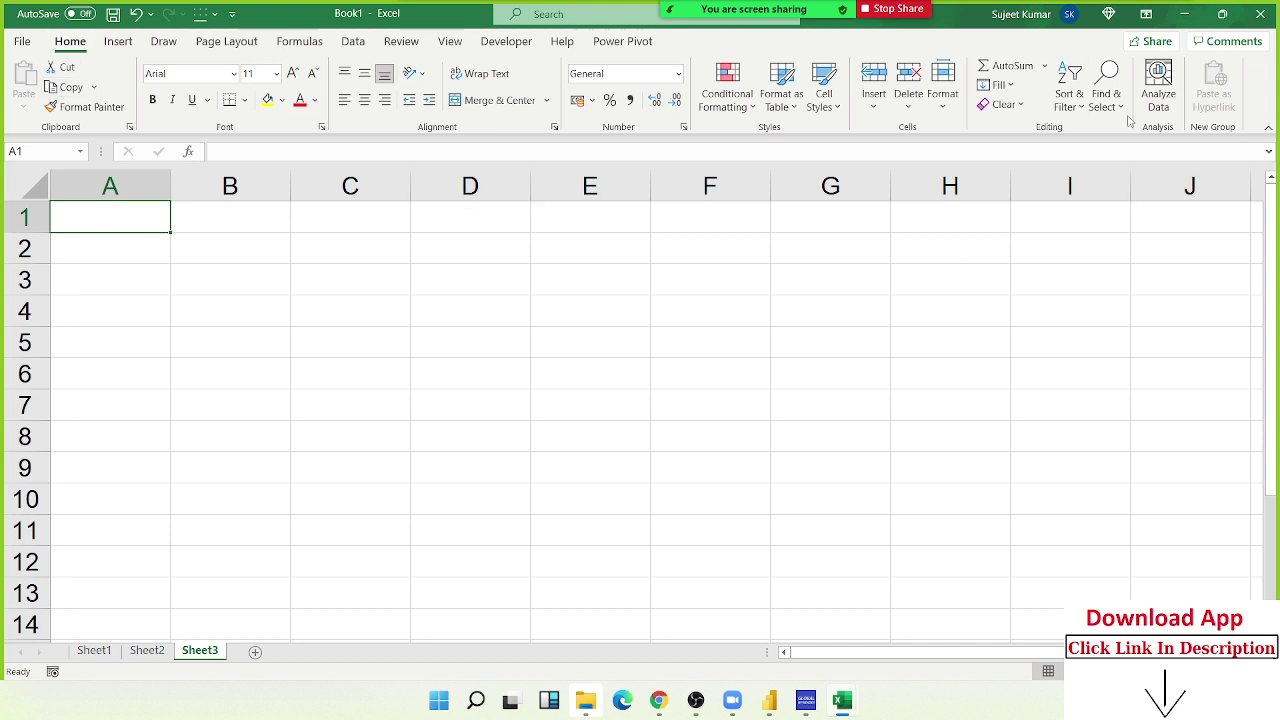
click(118, 42)
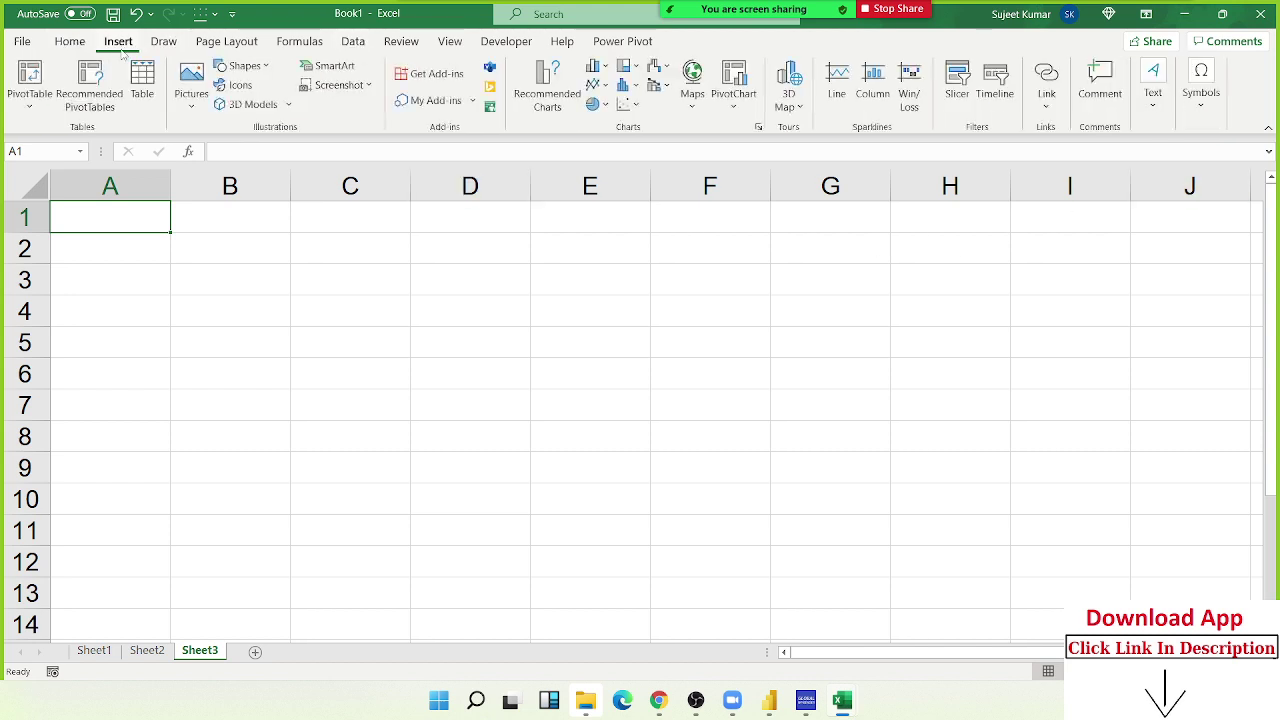
click(72, 42)
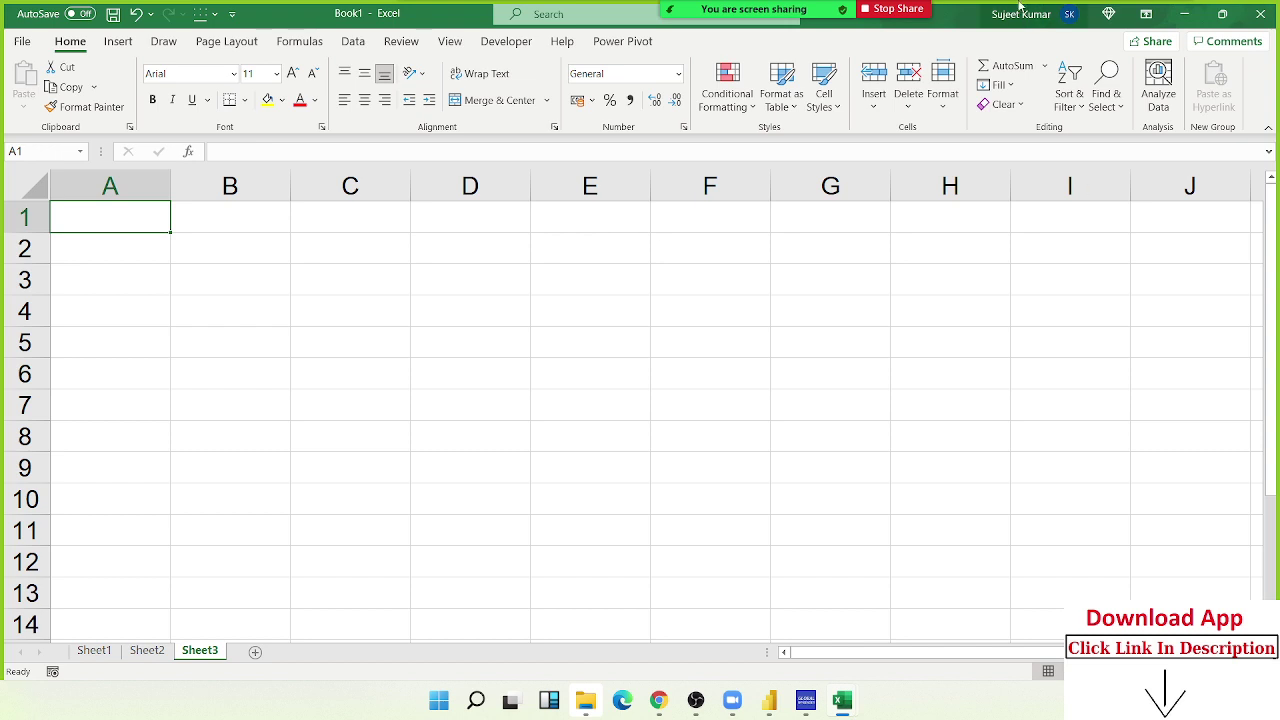
End the Zoom meeting for all participants and bring the WhatsApp Web Chrome window forward.
click(1176, 28)
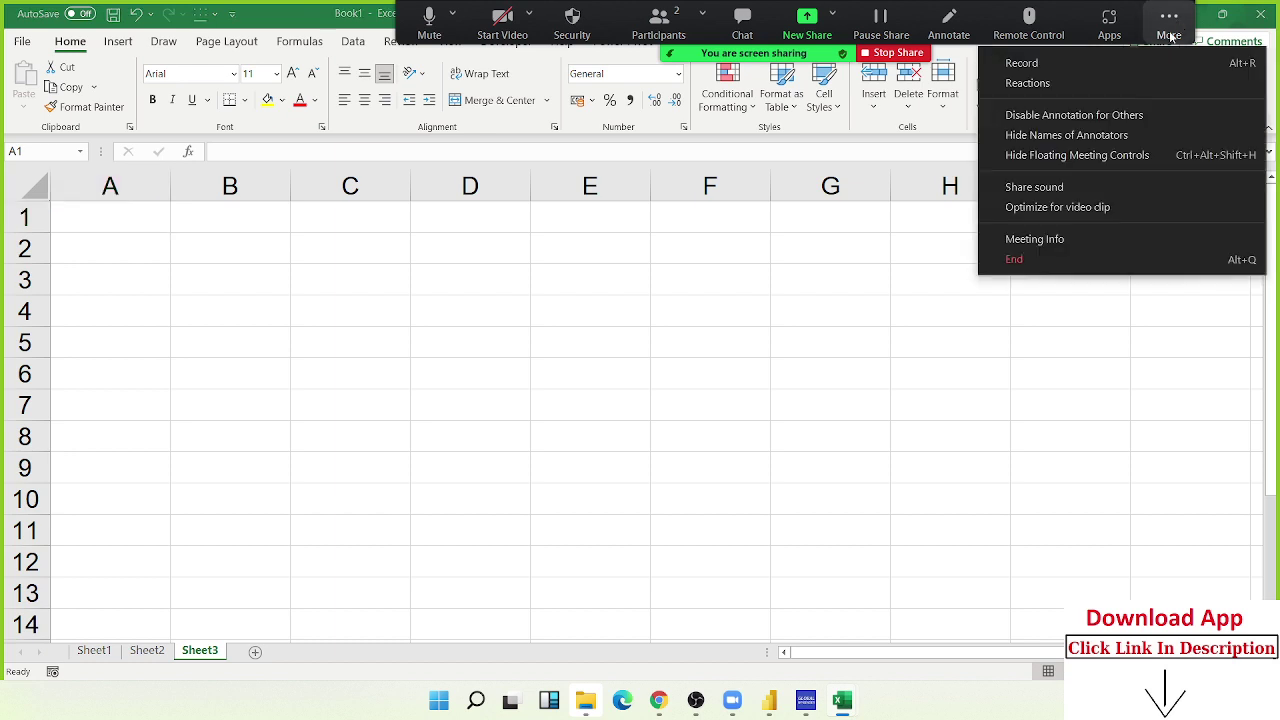
click(1076, 260)
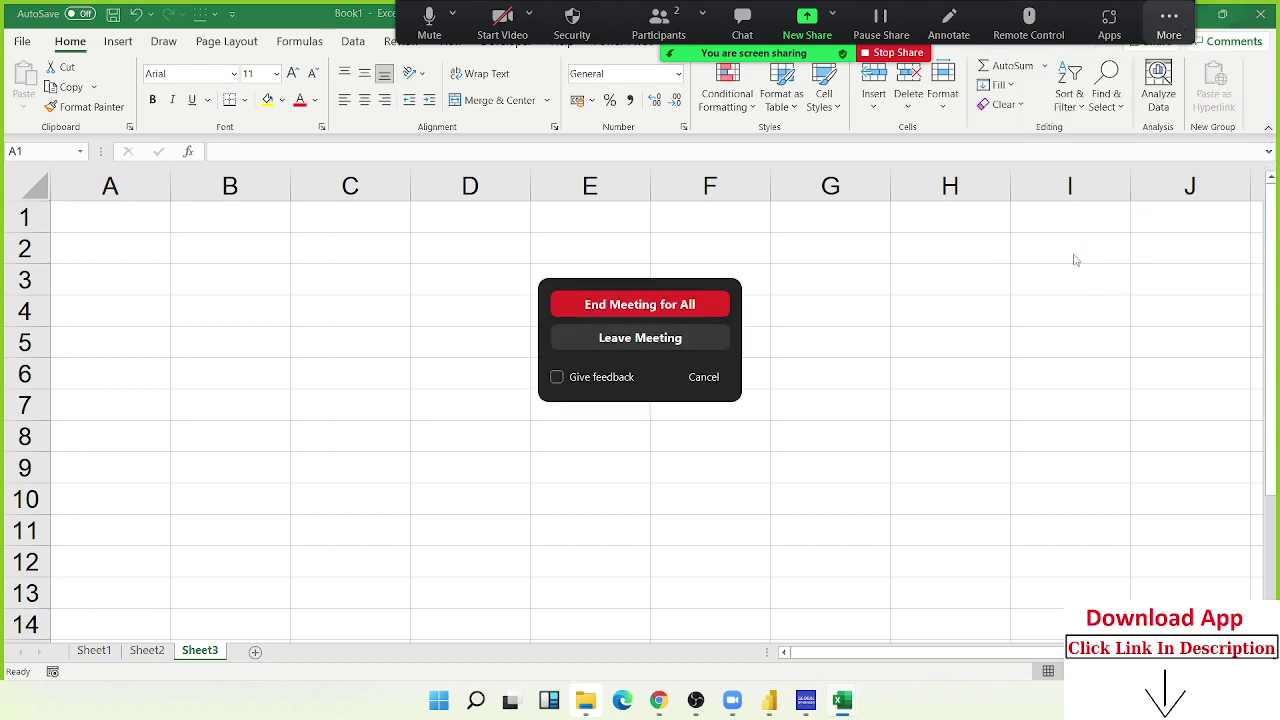
click(690, 305)
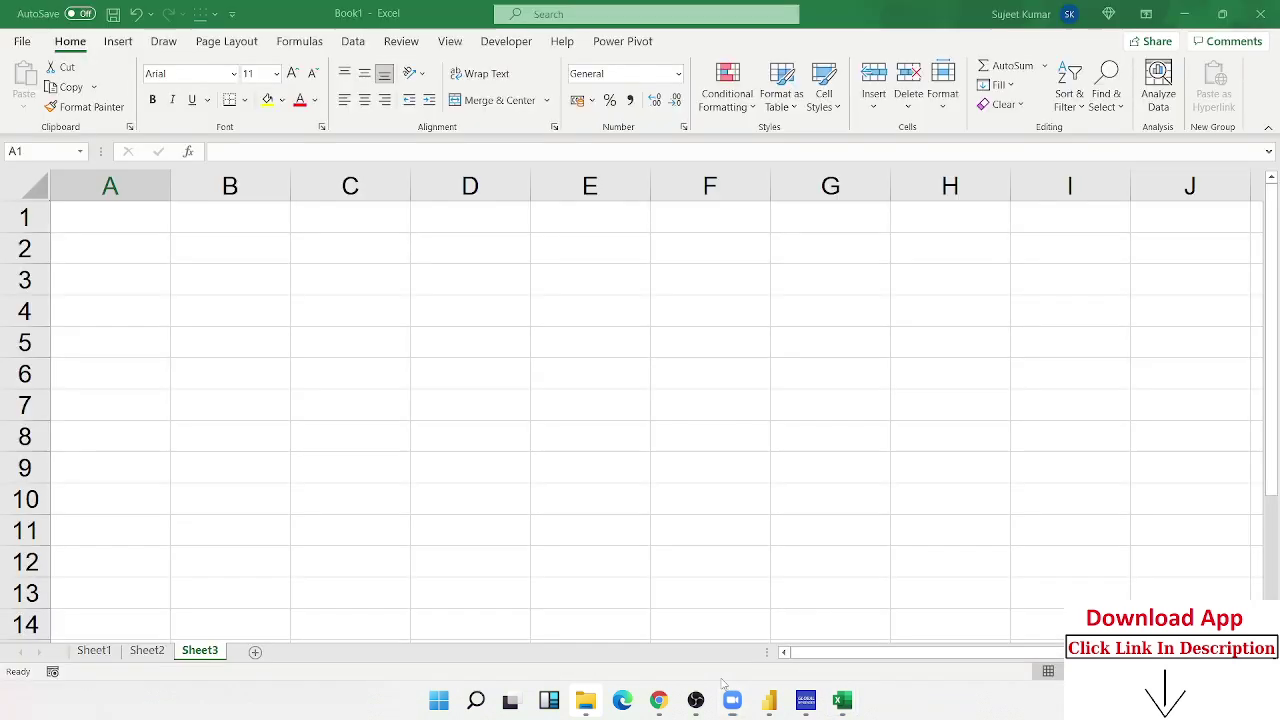
click(658, 700)
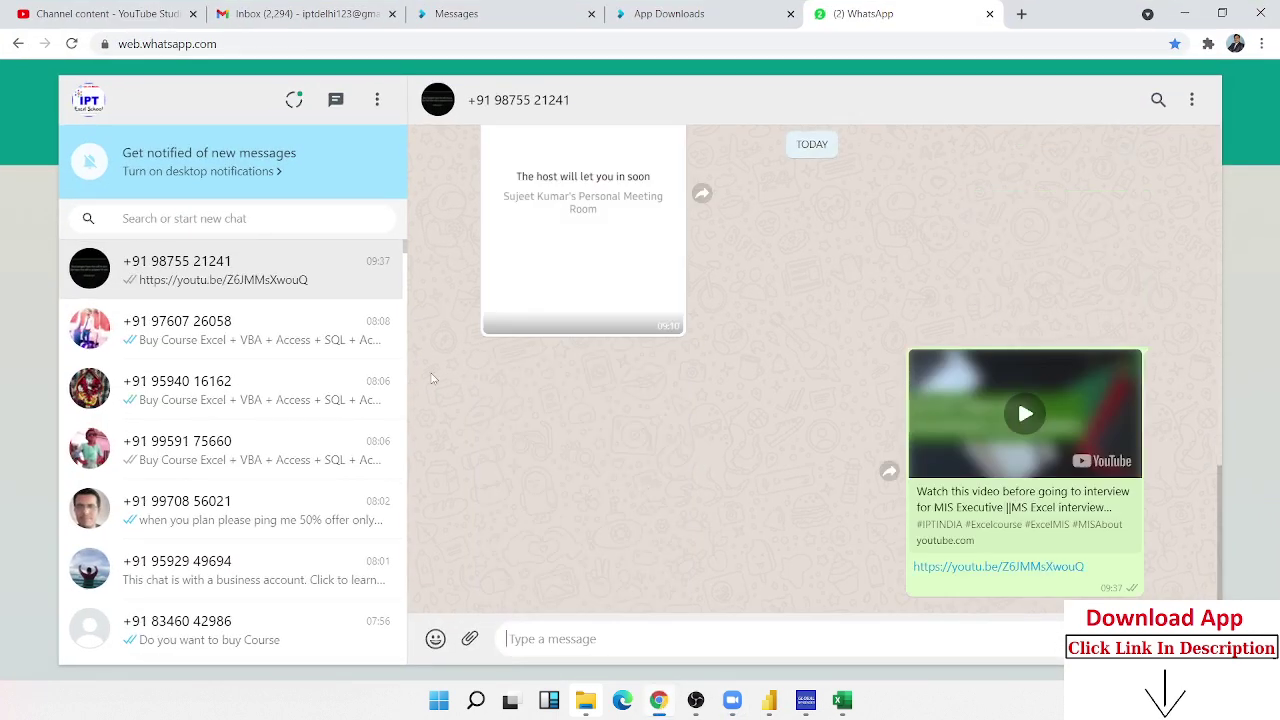
Start a new video upload in YouTube Studio and browse the computer for the file.
click(646, 13)
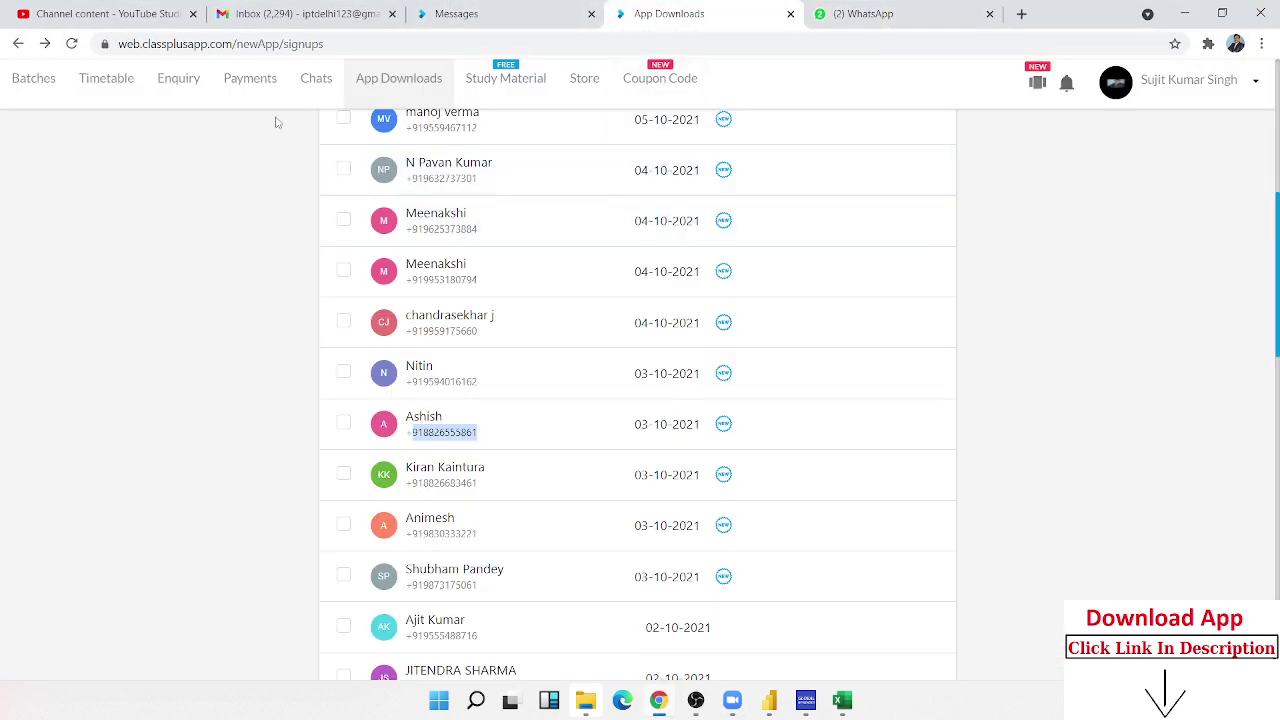
click(105, 14)
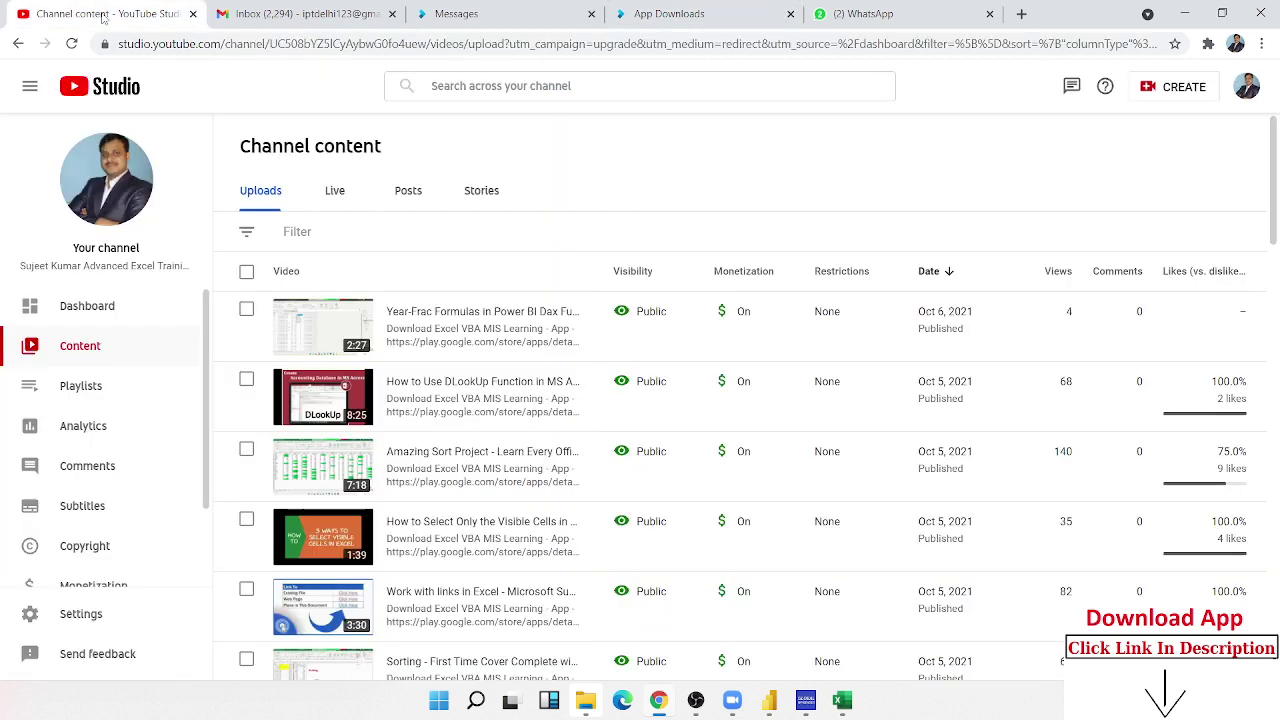
click(1165, 90)
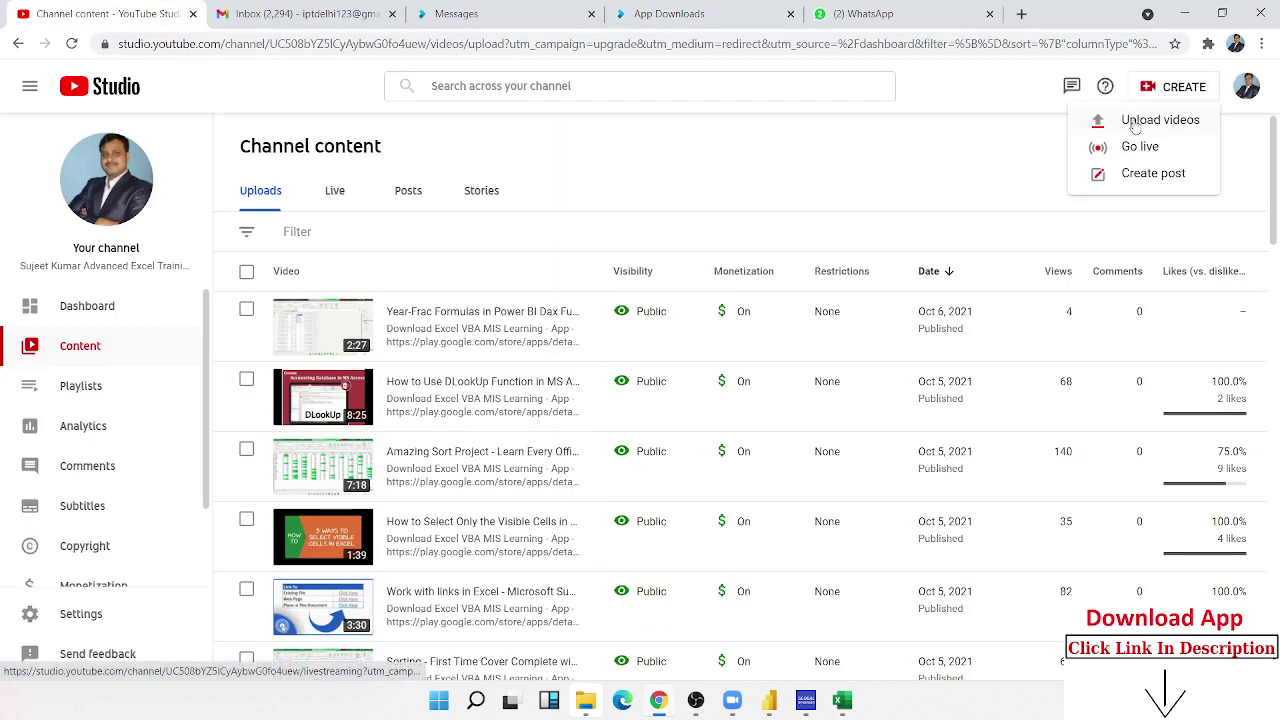
click(1135, 122)
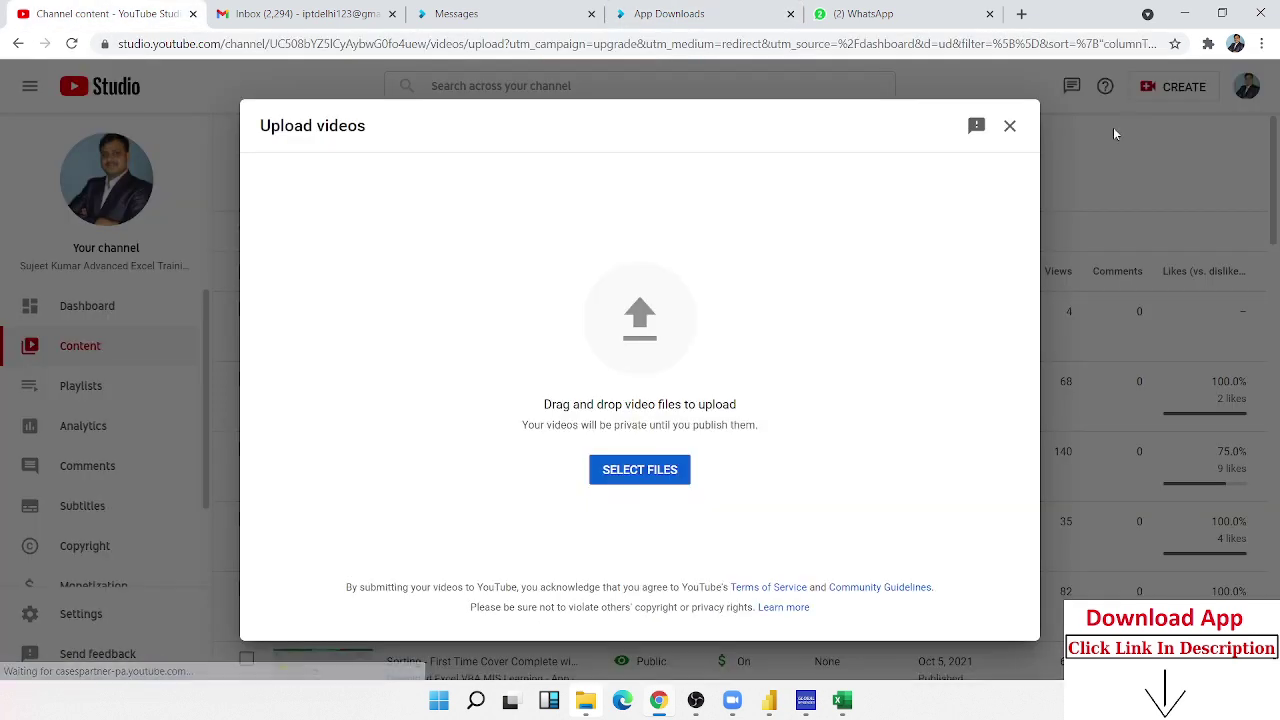
click(658, 322)
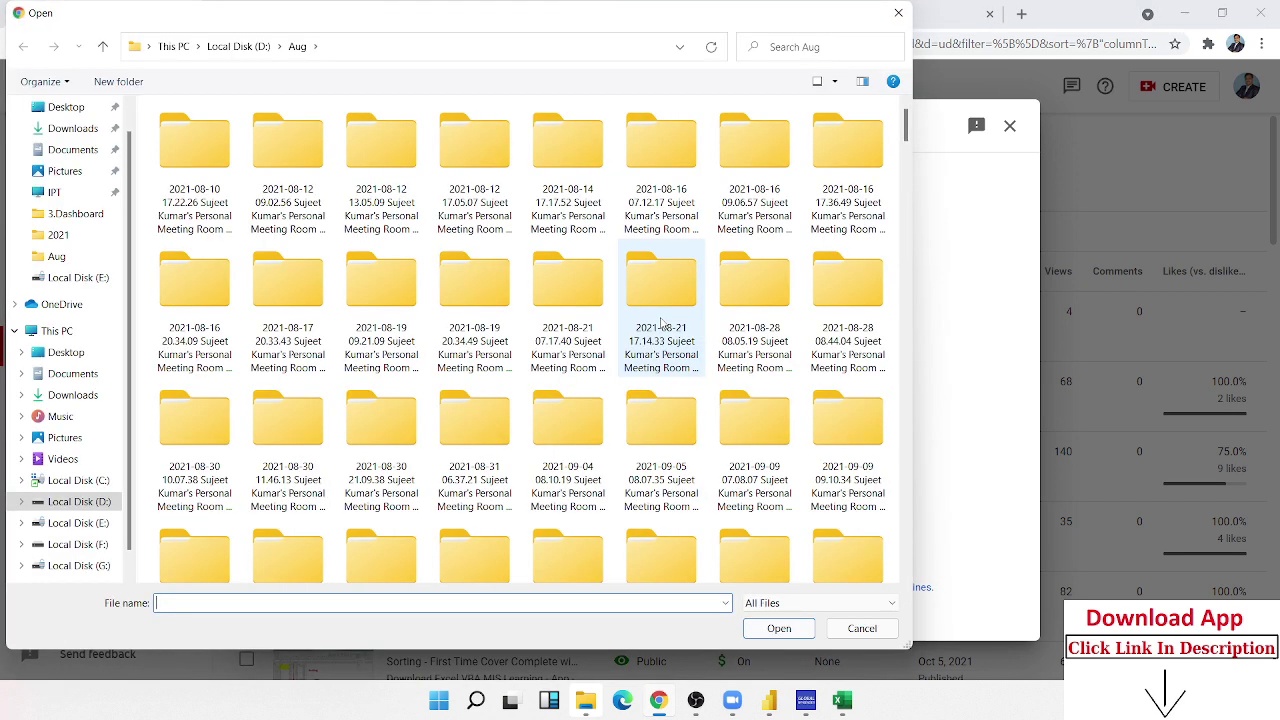